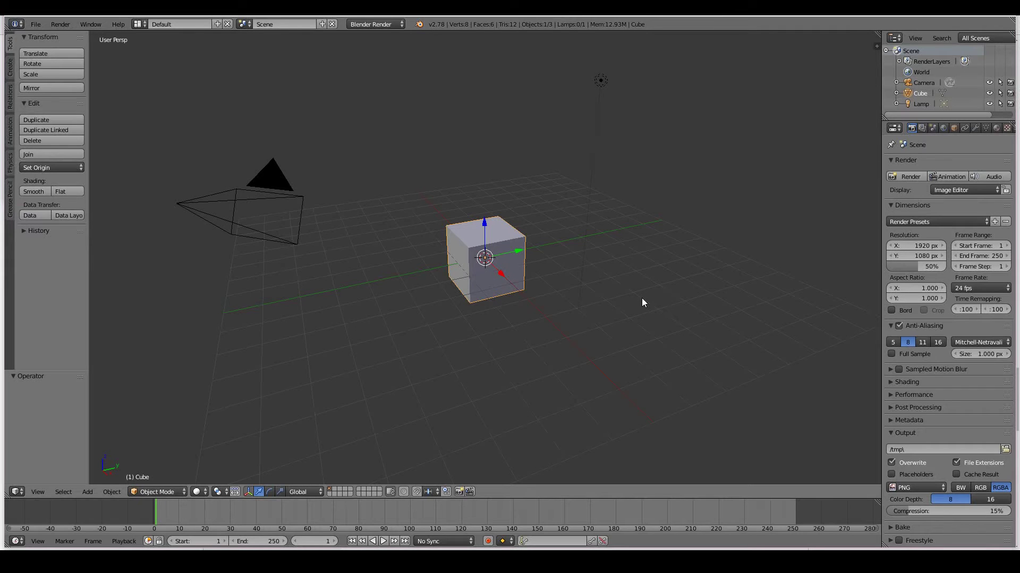
# Delete all objects from the default scene, including the cube, camera and lamp
pyautogui.press('a')
pyautogui.press('a')
pyautogui.press('x')
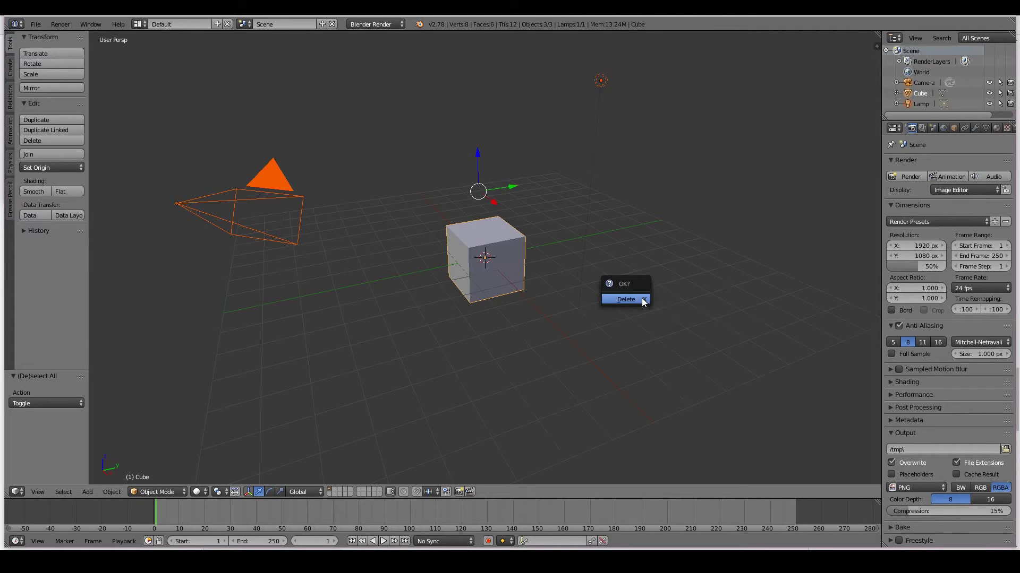
pyautogui.click(626, 299)
# Add a mesh plane at the scene origin and scale it up by a factor of about 11
pyautogui.press('KP_1')
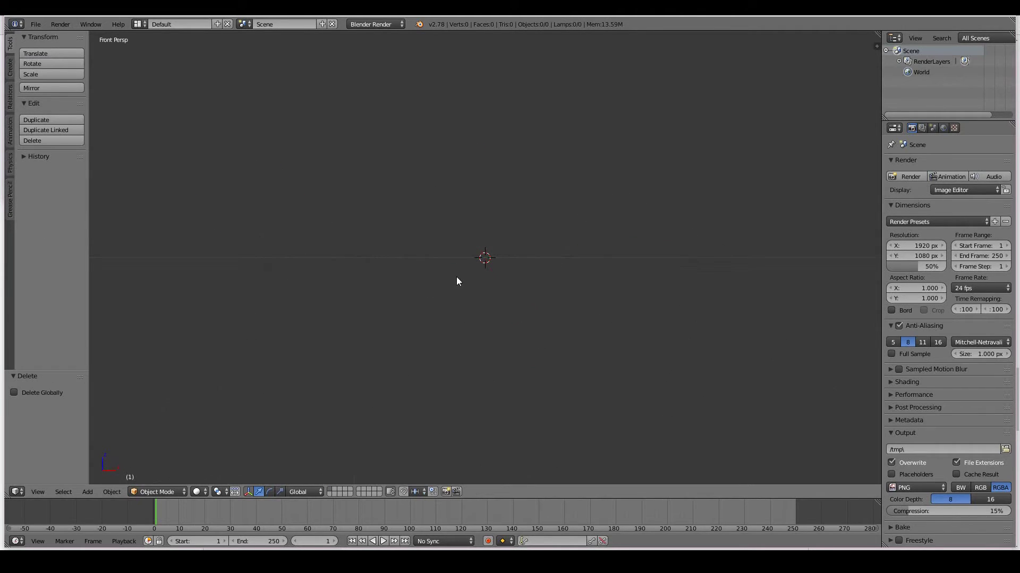
pyautogui.hotkey('shift', 'a')
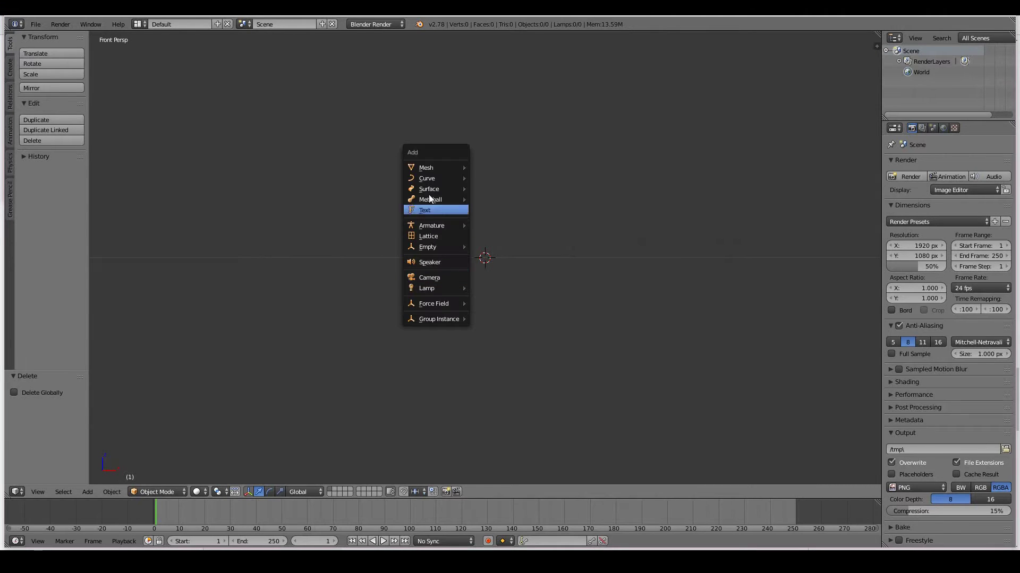
pyautogui.click(494, 170)
pyautogui.moveTo(499, 228); pyautogui.dragTo(526, 320, button='middle')
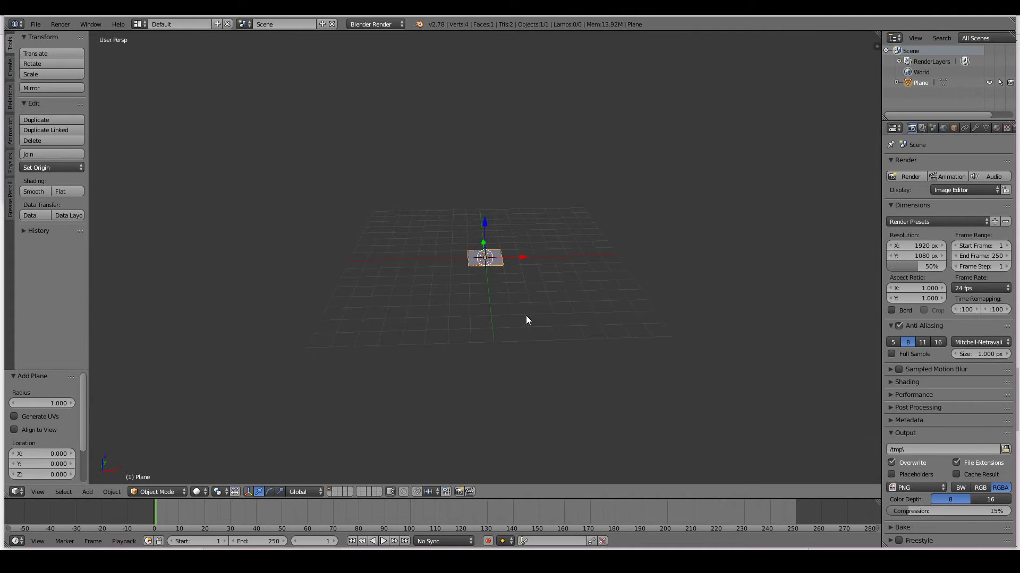
pyautogui.press('s')
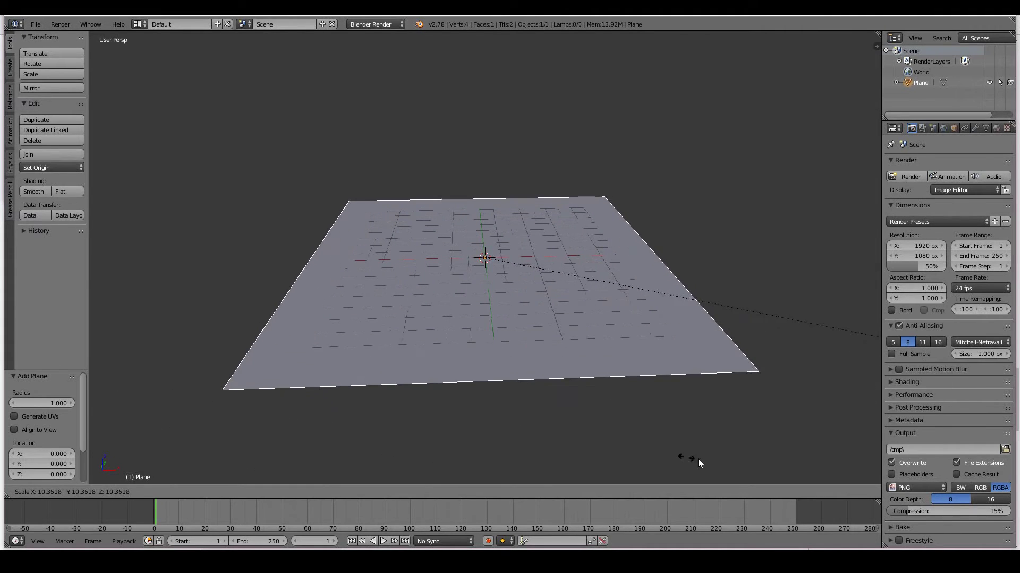
pyautogui.click(756, 455)
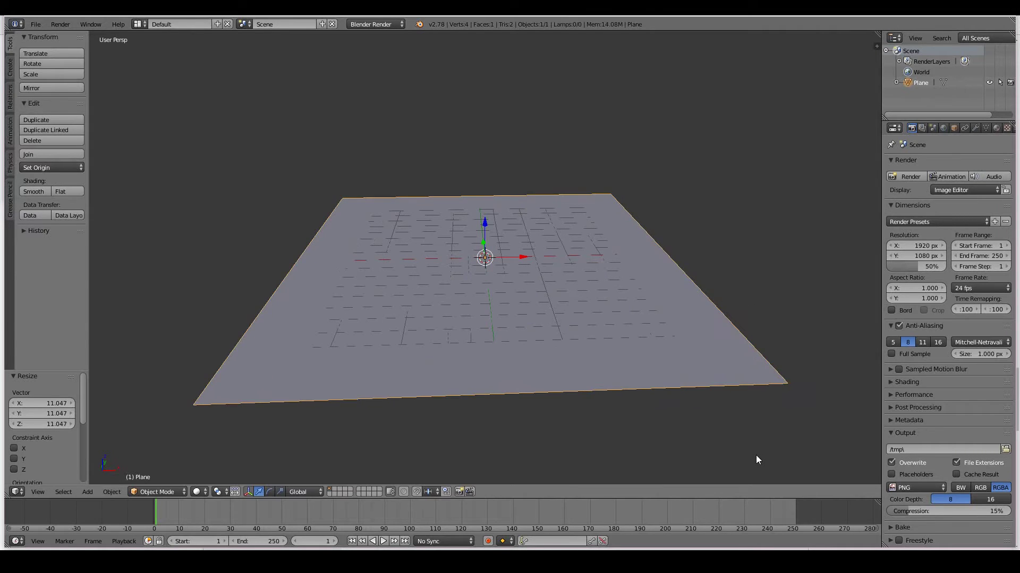
# Raise the plane about 14.5 units along the Z axis, well above the grid
pyautogui.press('KP_8')
pyautogui.press('KP_1')
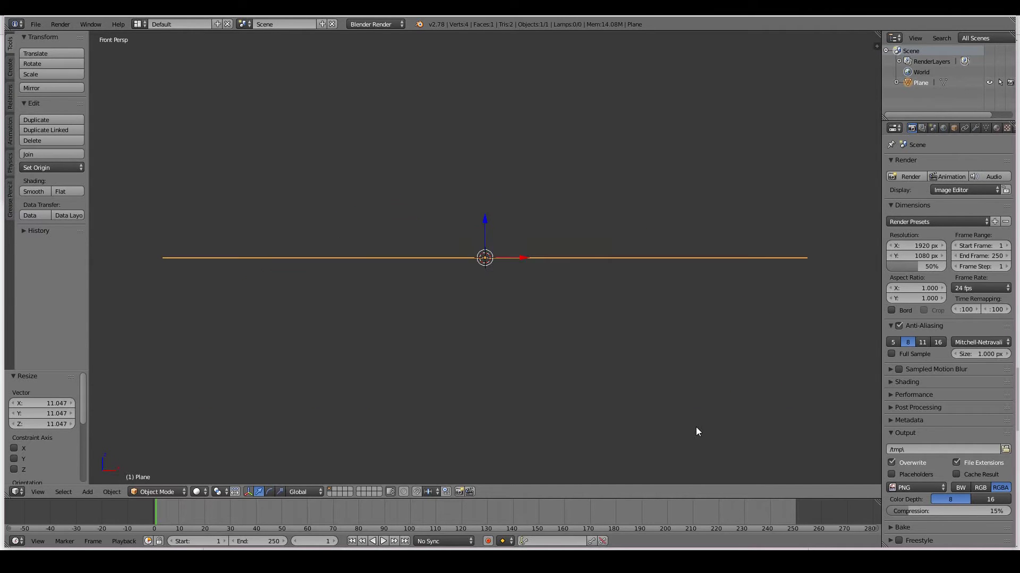
pyautogui.press('g')
pyautogui.press('z')
pyautogui.click(680, 287)
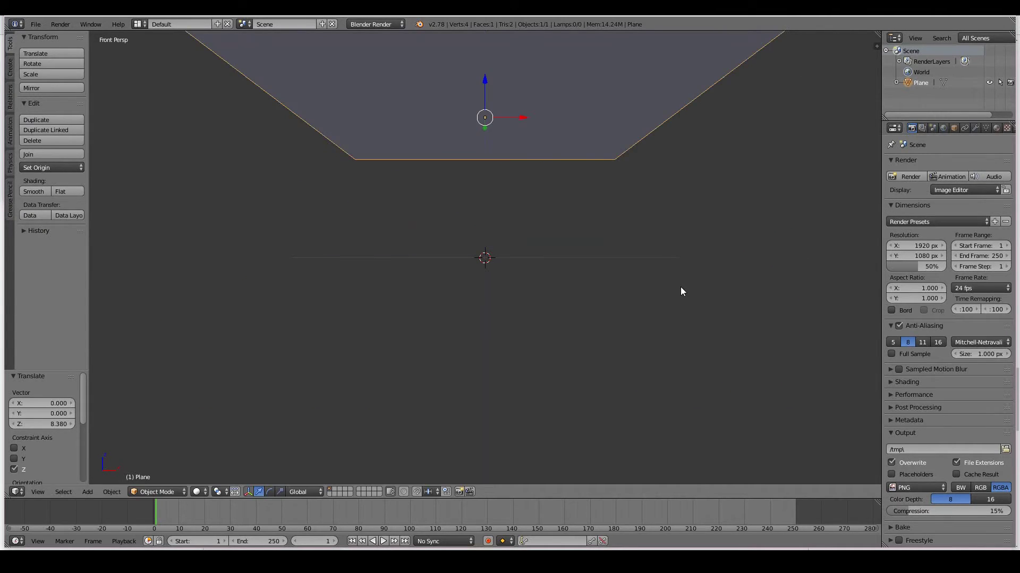
pyautogui.scroll(-4, 637, 277)
pyautogui.press('g')
pyautogui.press('z')
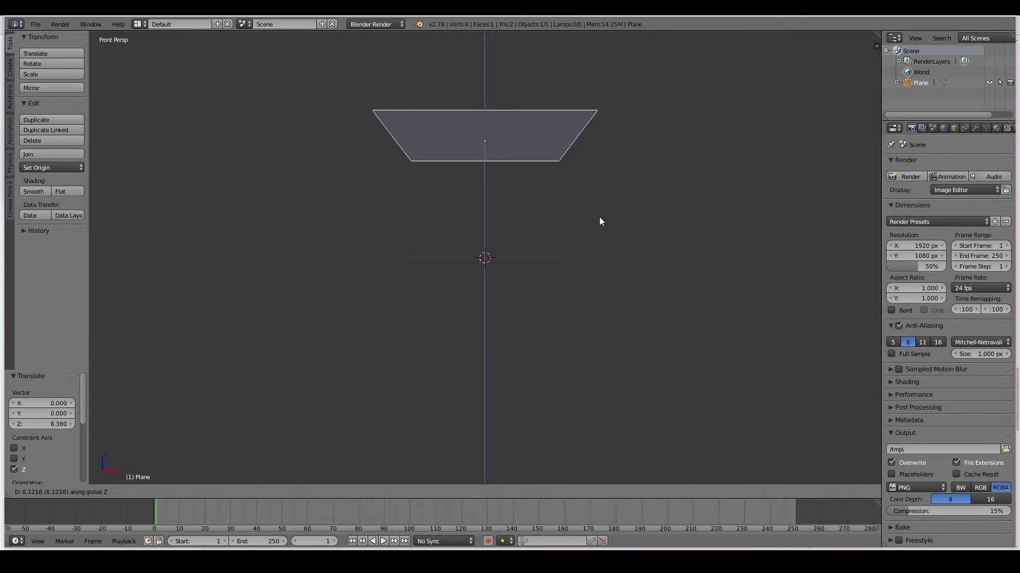
pyautogui.click(599, 216)
# Place the 3D cursor outside the grid, below the plane's height, and add a camera there
pyautogui.moveTo(599, 216); pyautogui.dragTo(656, 202, button='middle')
pyautogui.click(674, 171)
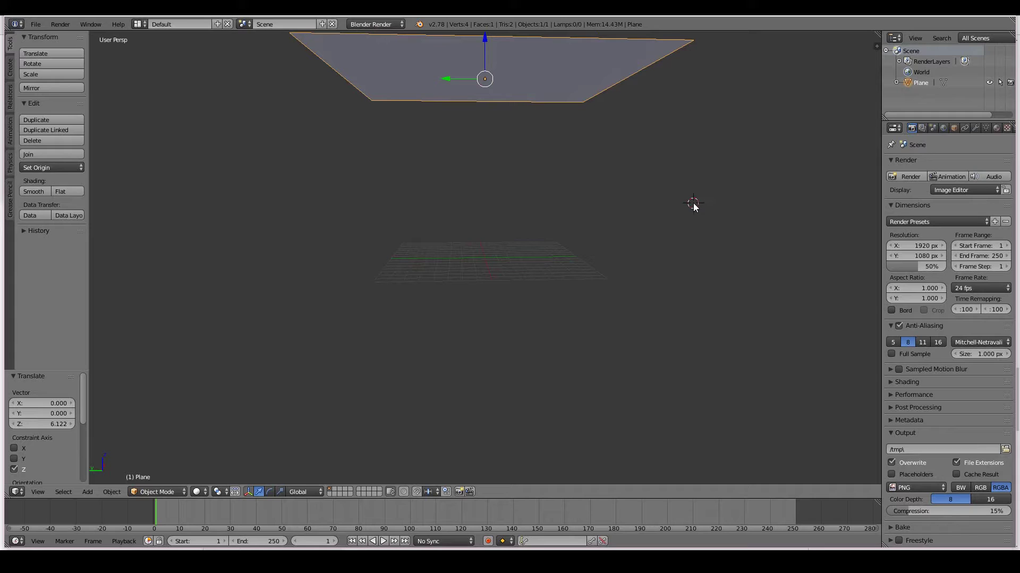
pyautogui.hotkey('shift', 'a')
pyautogui.click(663, 320)
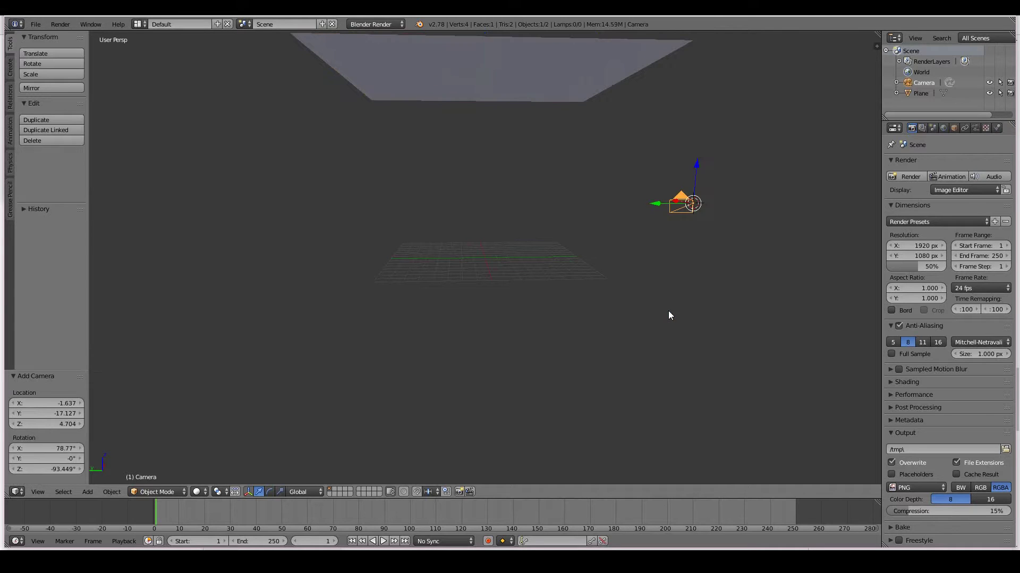
# Rotate the camera about 82° around Z, and shift it by about -2.3, 1.2 and 3.6 in X, Y and Z while looking through it
pyautogui.moveTo(668, 316); pyautogui.dragTo(712, 337, button='middle')
pyautogui.press('r')
pyautogui.press('z')
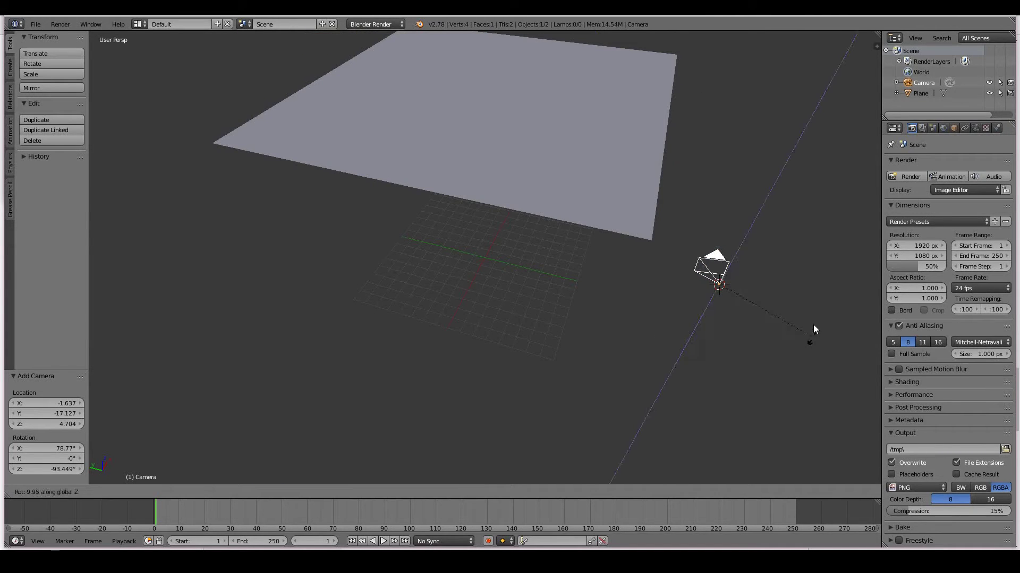
pyautogui.click(775, 237)
pyautogui.press('KP_0')
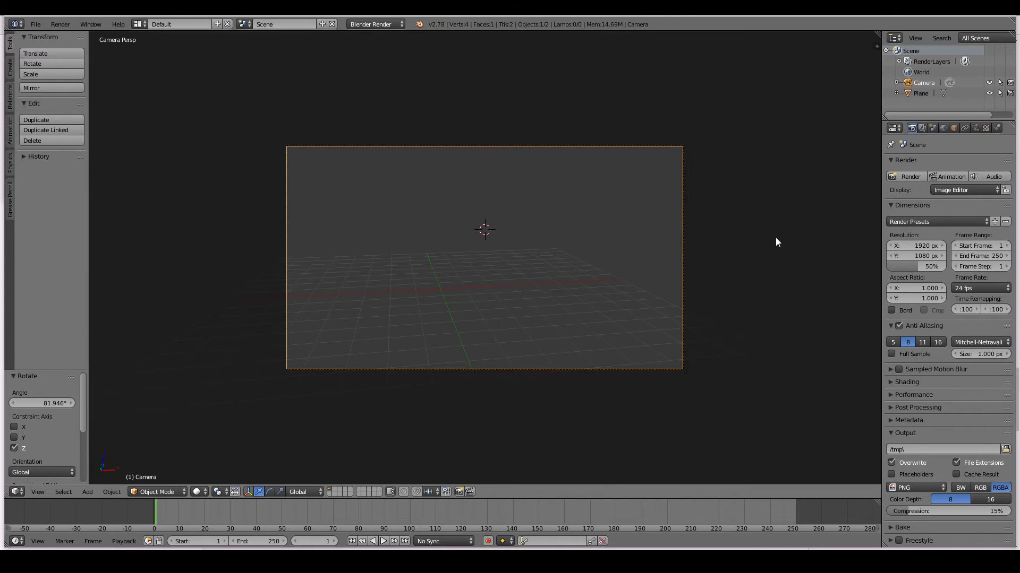
pyautogui.press('g')
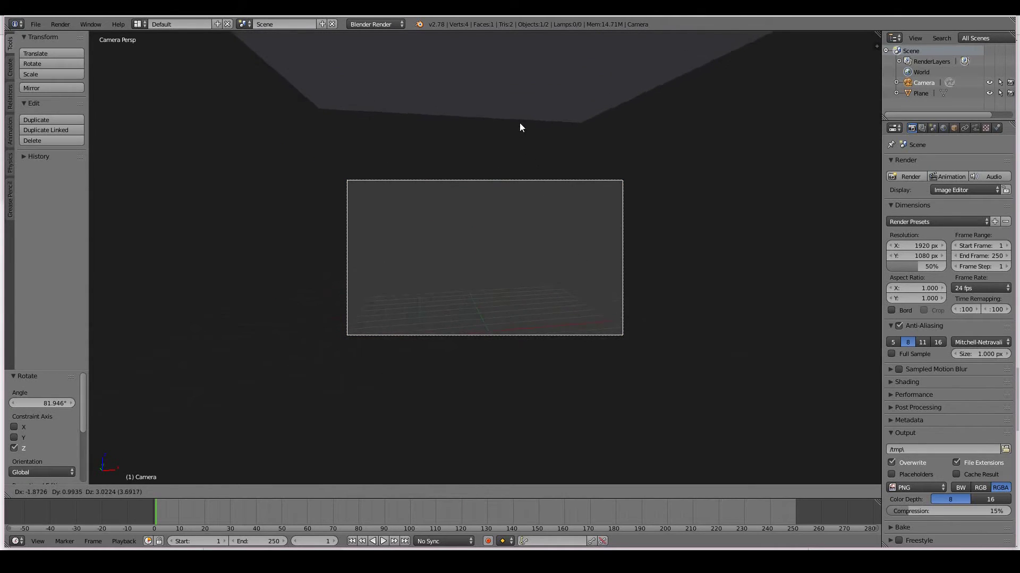
pyautogui.click(499, 103)
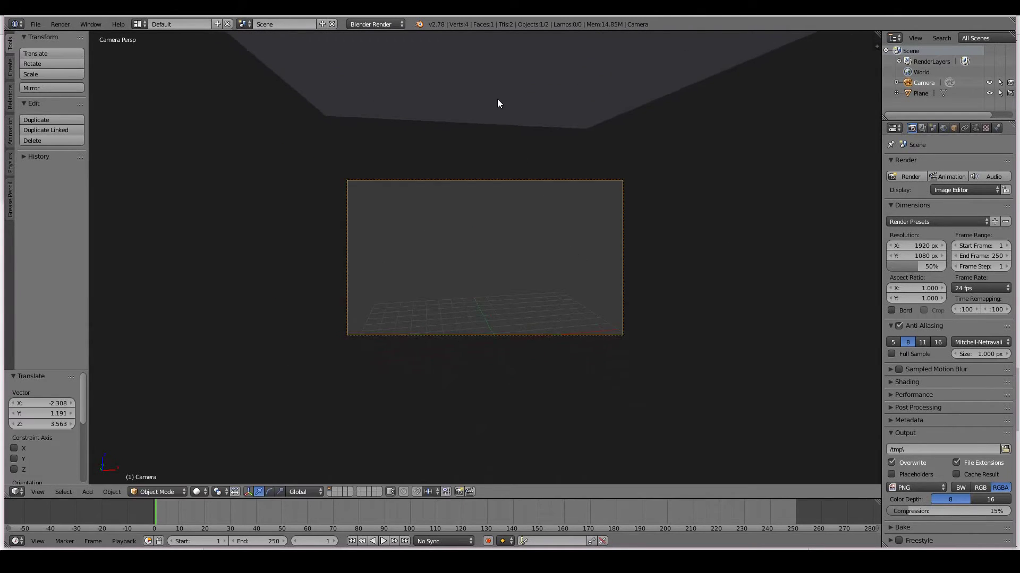
# Switch the render engine to Cycles Render
pyautogui.moveTo(476, 247); pyautogui.dragTo(528, 303, button='middle')
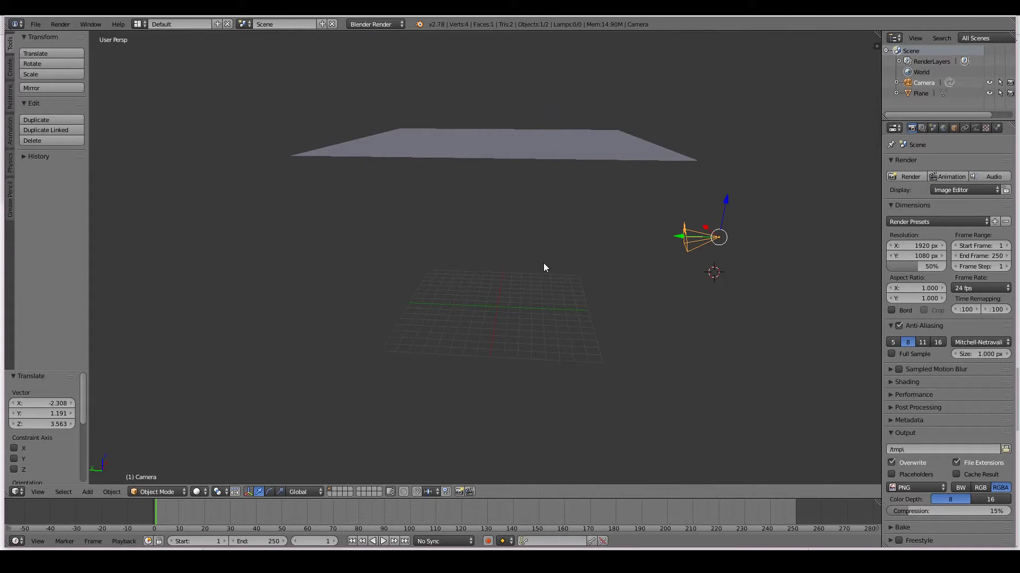
pyautogui.click(377, 24)
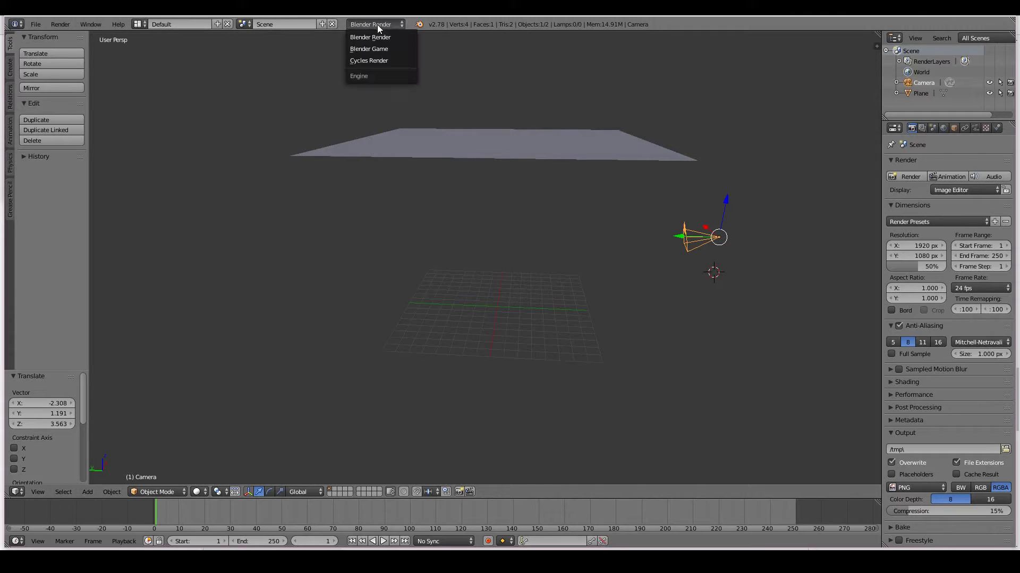
pyautogui.click(375, 59)
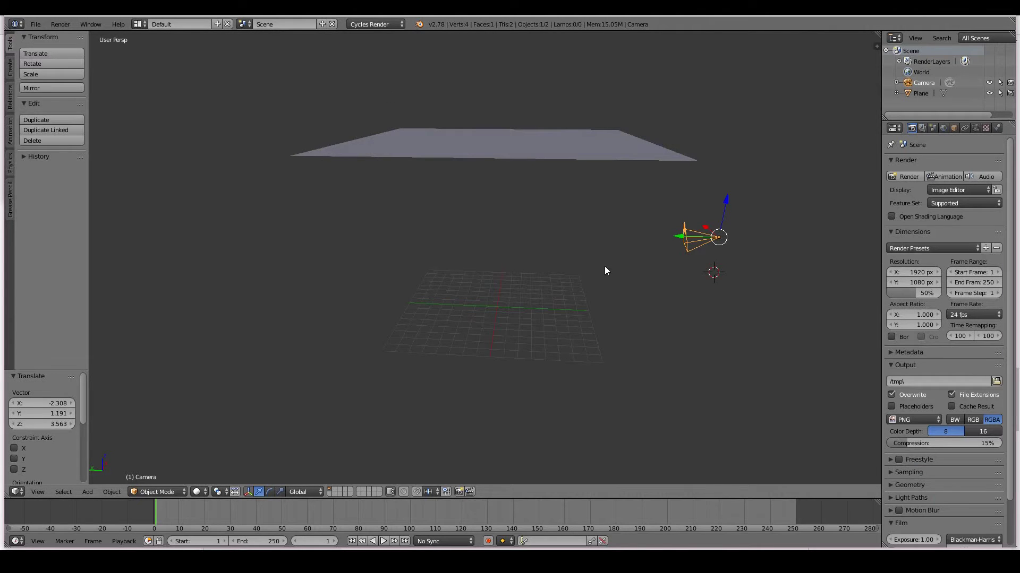
# Add a new particle system to the raised plane
pyautogui.moveTo(609, 279); pyautogui.dragTo(581, 207, button='middle')
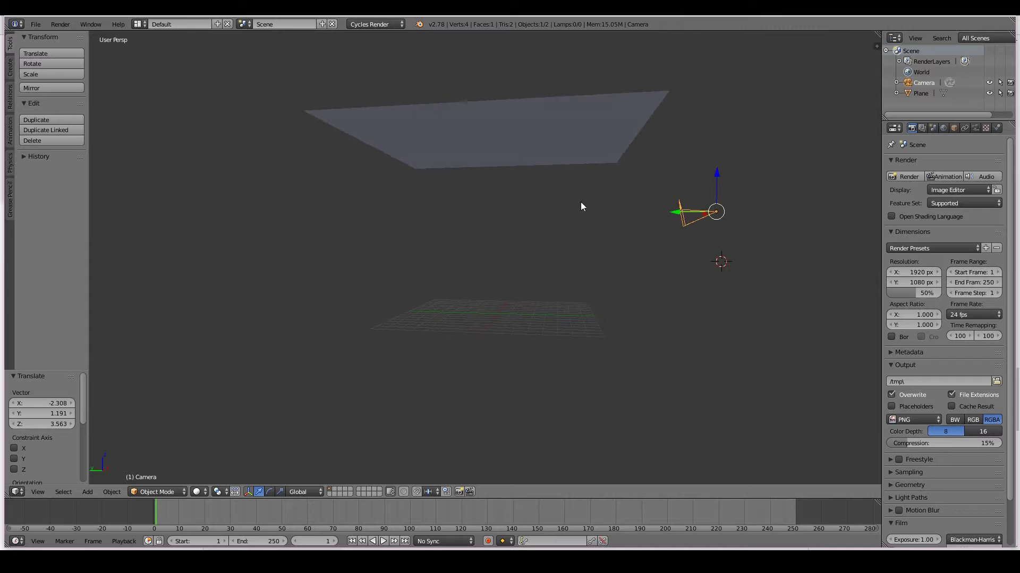
pyautogui.rightClick(551, 151)
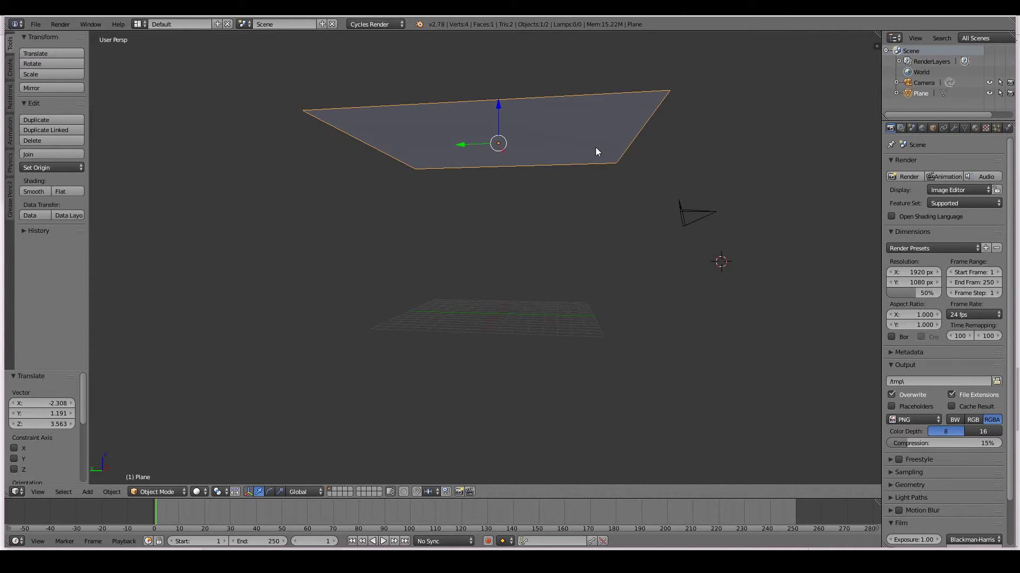
pyautogui.click(996, 130)
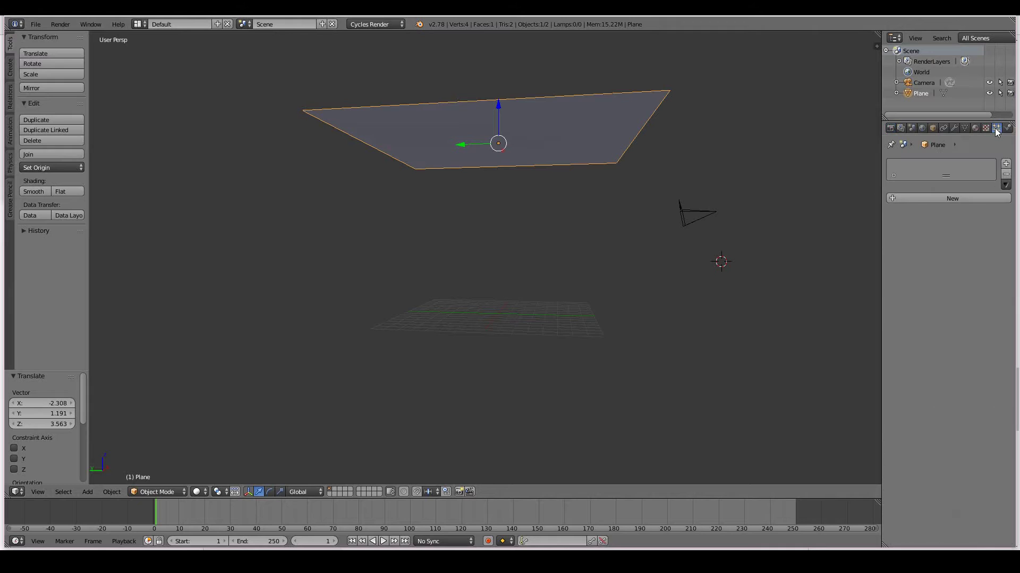
pyautogui.click(950, 198)
# Play the animation through the camera to examine the falling particles and review the emitter's velocity settings
pyautogui.hotkey('alt', 'a')
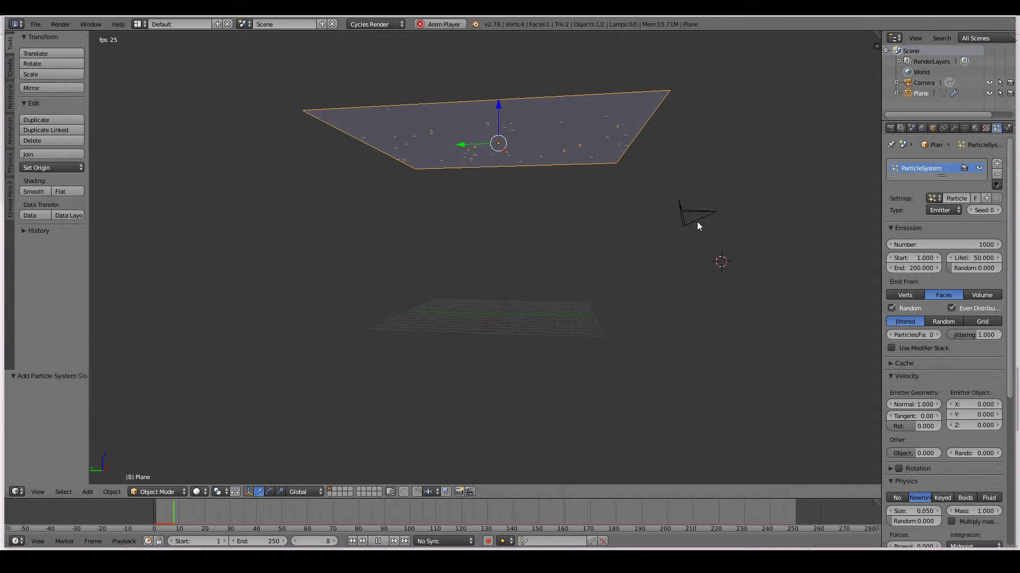
pyautogui.press('KP_0')
pyautogui.scroll(2, 697, 227)
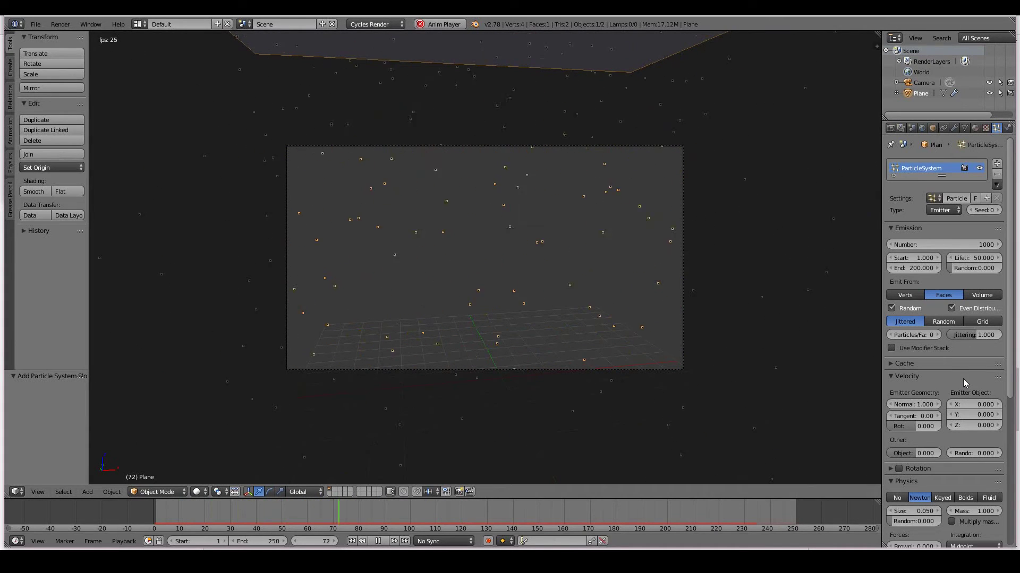
pyautogui.scroll(-2, 960, 377)
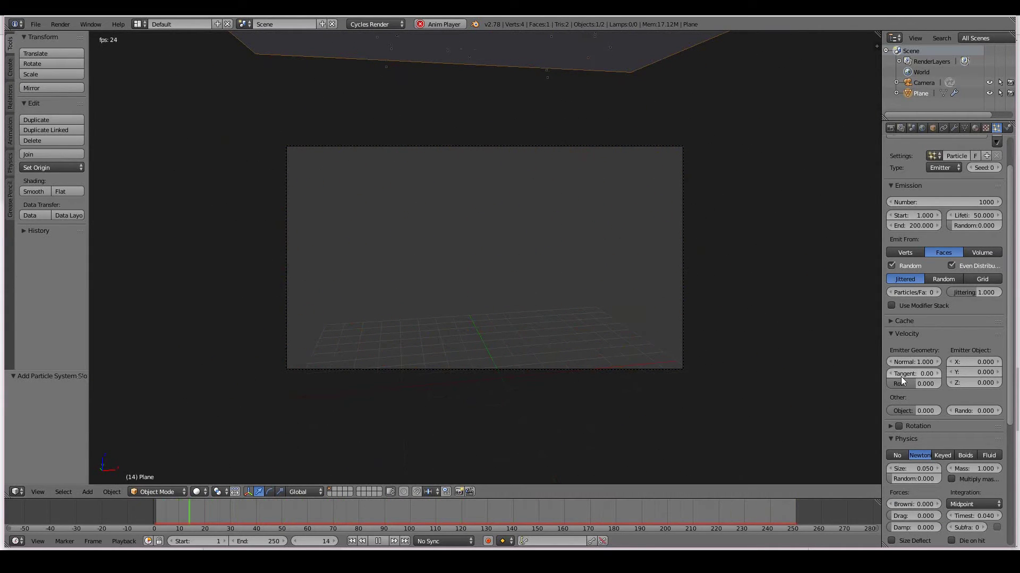
pyautogui.press('Escape')
# Set the particle system's random velocity to 0.3 while the animation is playing, and stop playback
pyautogui.hotkey('alt', 'a')
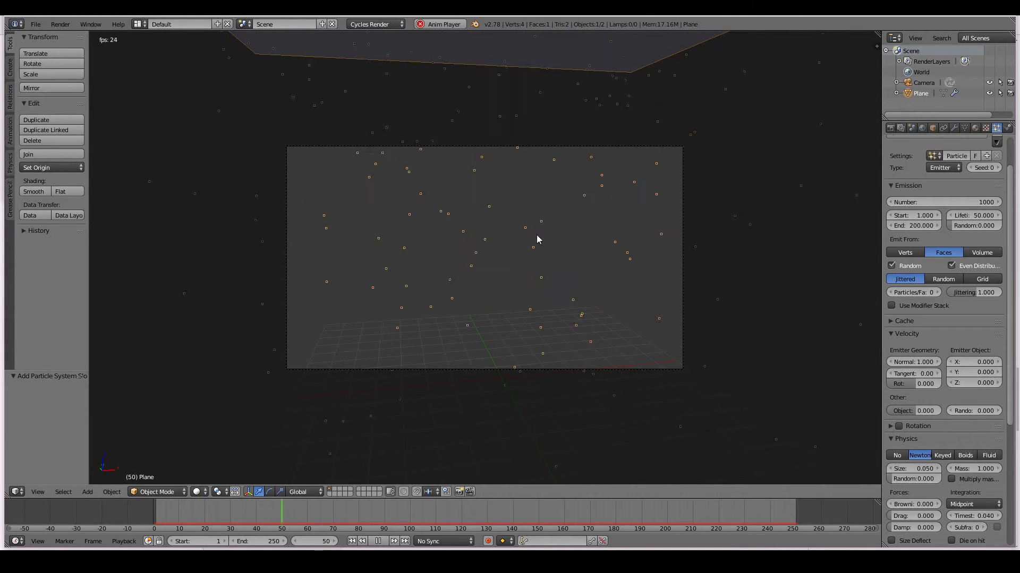
pyautogui.click(981, 411)
pyautogui.write('0.3')
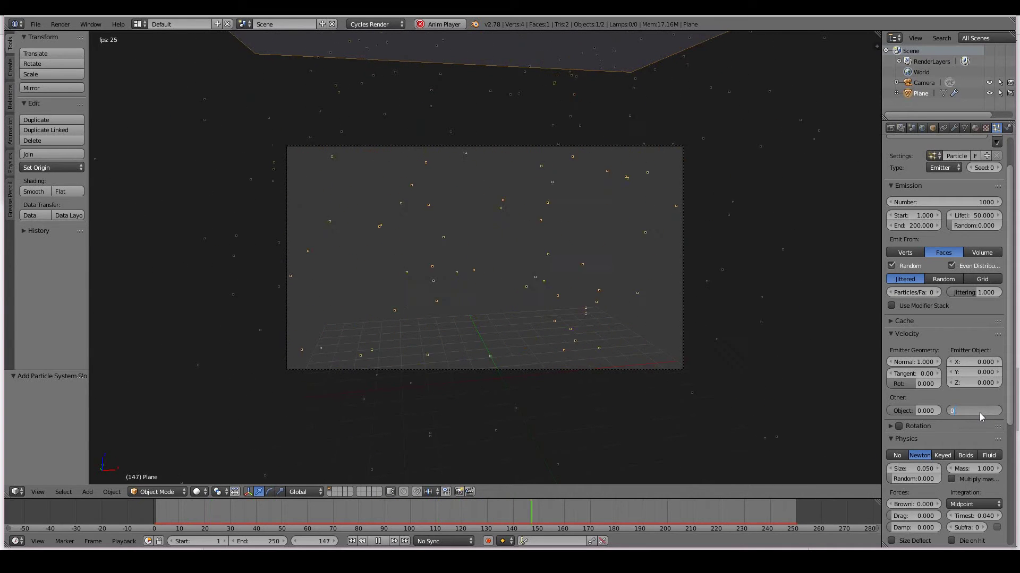
pyautogui.press('Return')
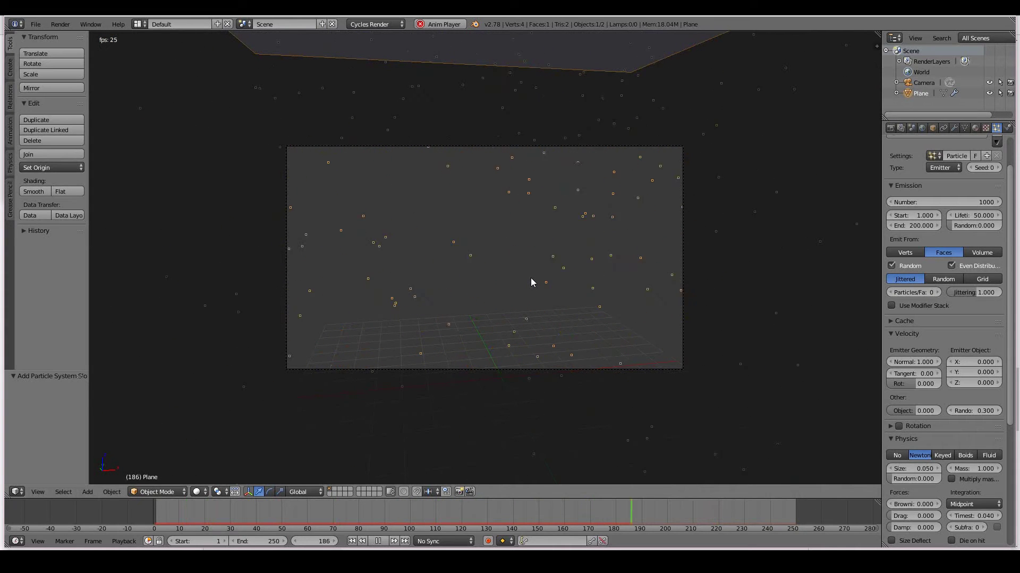
pyautogui.press('Escape')
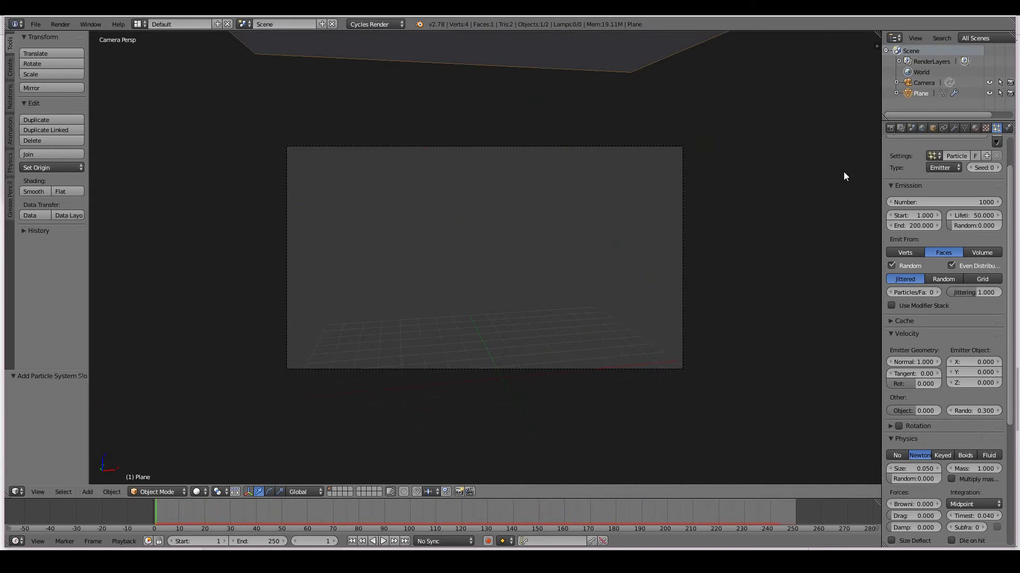
# Give the world a Background surface with a light blue color and test-render the first frame
pyautogui.click(922, 128)
pyautogui.click(954, 220)
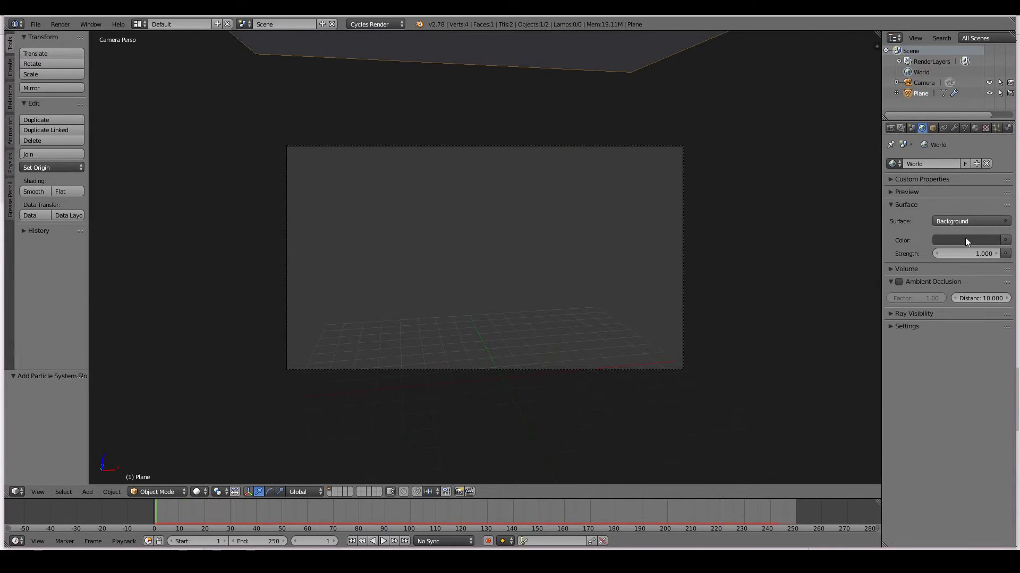
pyautogui.click(965, 240)
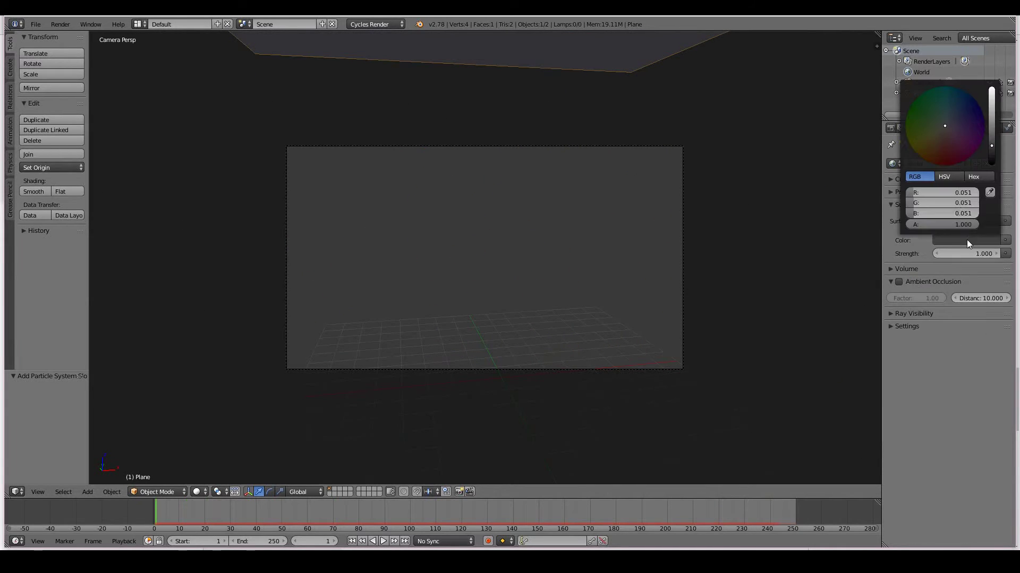
pyautogui.click(991, 92)
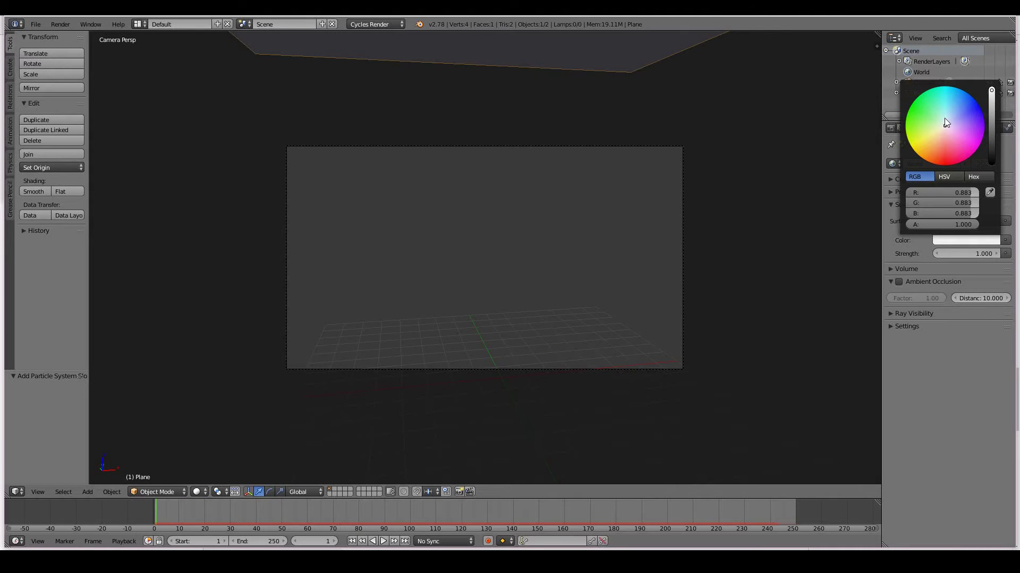
pyautogui.moveTo(944, 118); pyautogui.dragTo(948, 119)
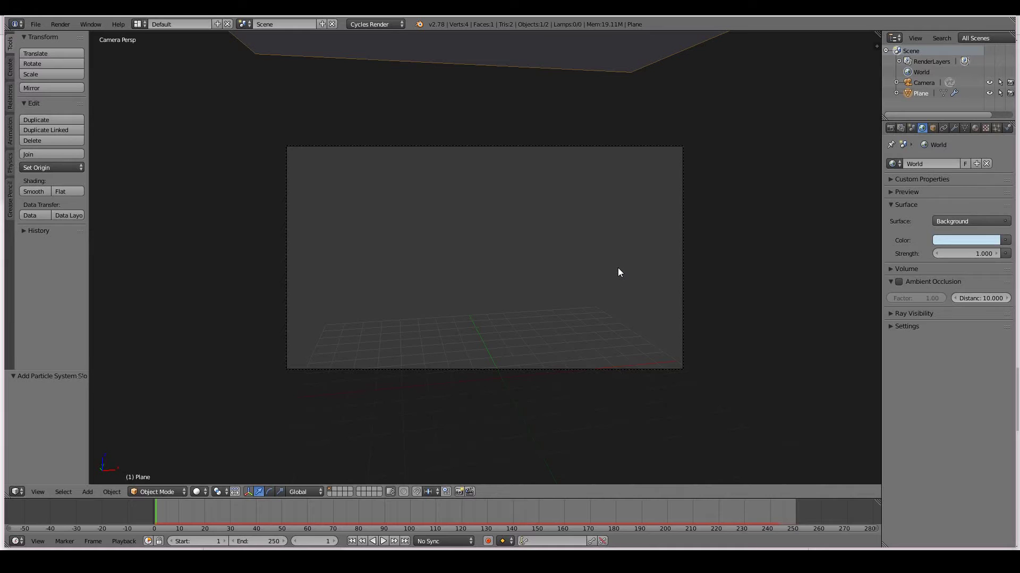
pyautogui.press('F12')
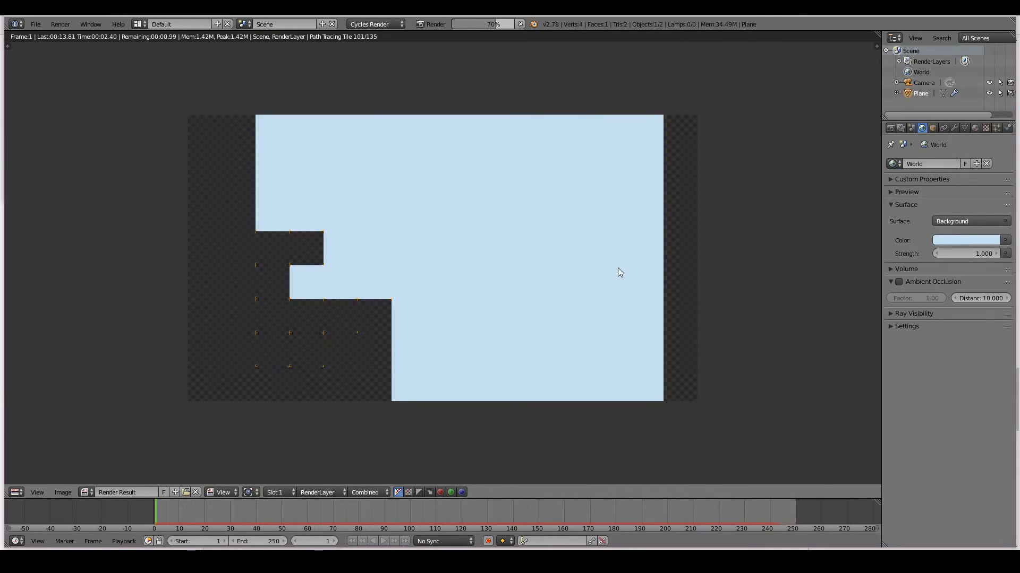
pyautogui.press('Escape')
# Move the camera about 4.3 units along Y toward the falling particles at frame 110 and look through it
pyautogui.moveTo(350, 510); pyautogui.dragTo(434, 508)
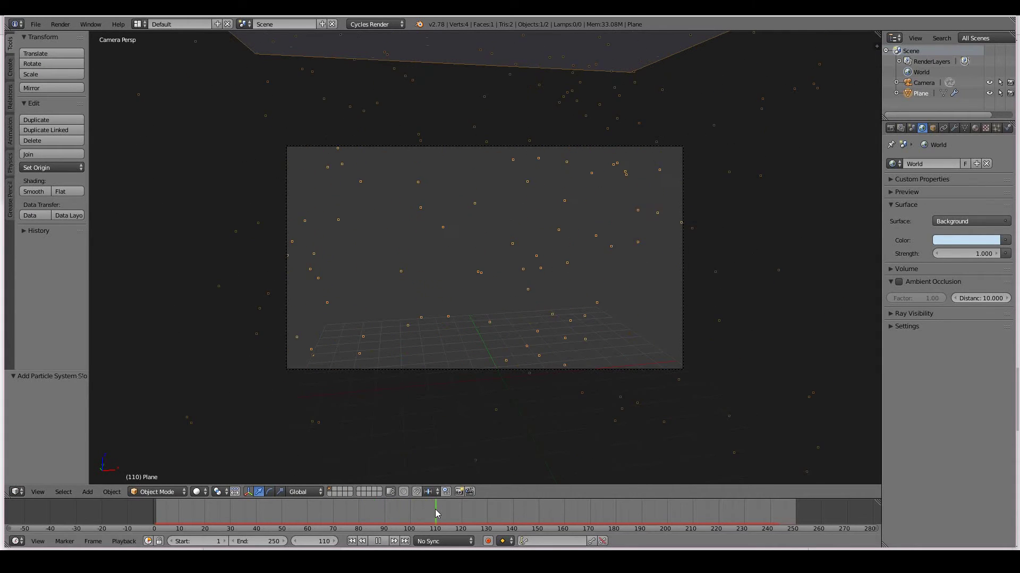
pyautogui.moveTo(424, 372); pyautogui.dragTo(489, 364, button='middle')
pyautogui.scroll(-5, 488, 364)
pyautogui.rightClick(759, 268)
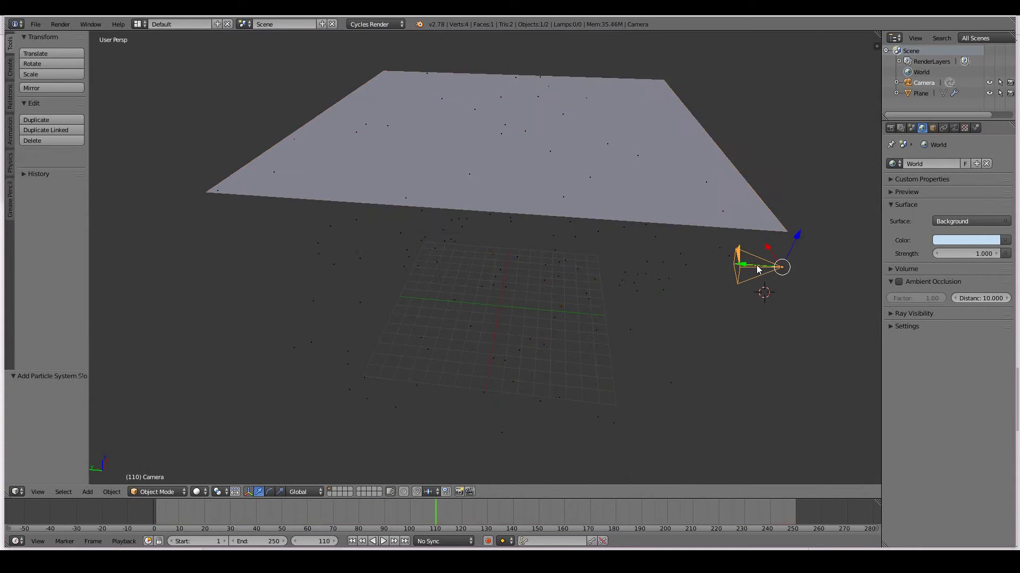
pyautogui.moveTo(759, 269); pyautogui.dragTo(675, 272)
pyautogui.press('KP_0')
# Reselect the emitter plane, play the animation, stop it at frame 129 and test-render that frame
pyautogui.moveTo(475, 512); pyautogui.dragTo(489, 511)
pyautogui.rightClick(604, 115)
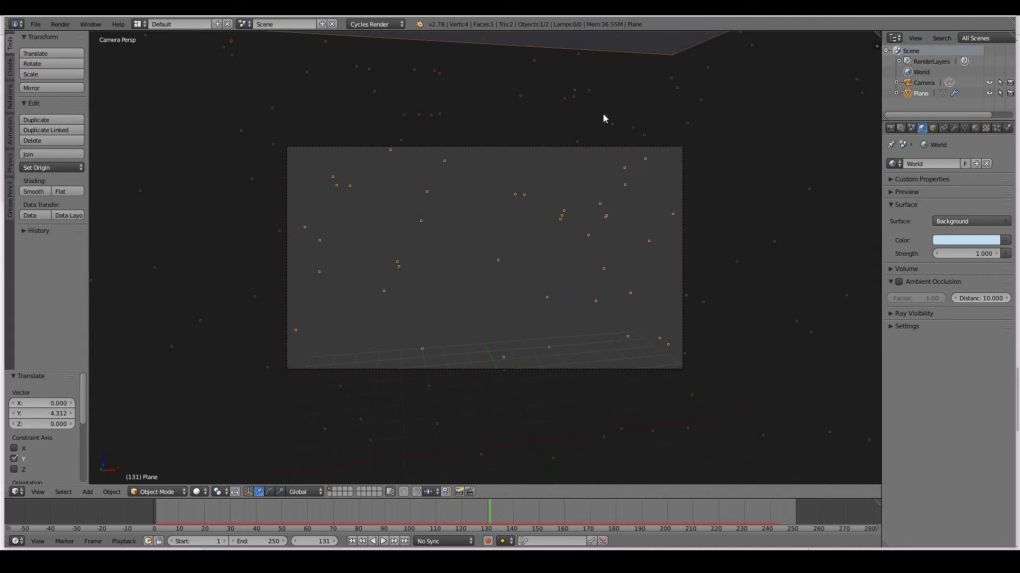
pyautogui.hotkey('alt', 'a')
pyautogui.click(485, 522)
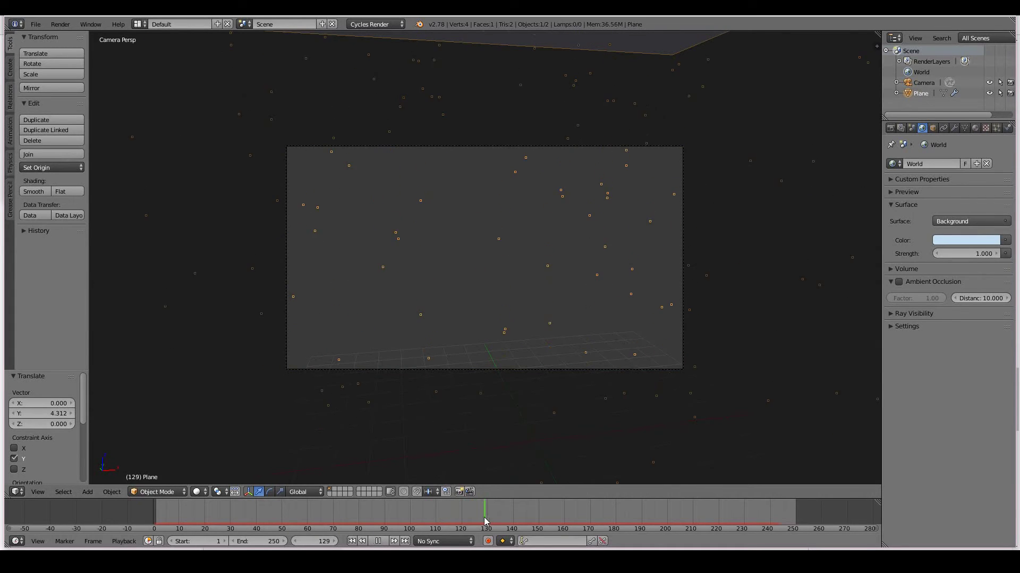
pyautogui.hotkey('alt', 'a')
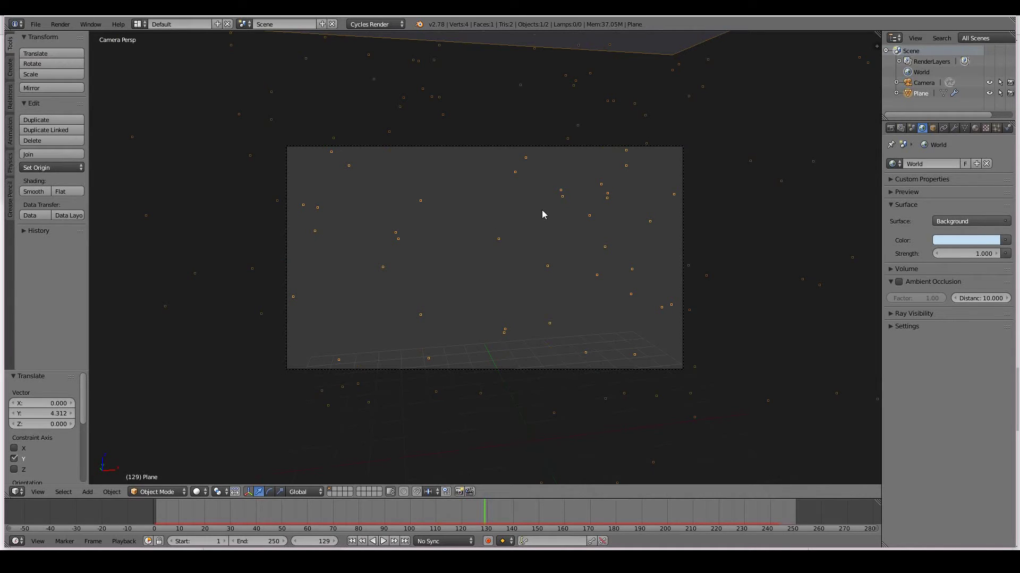
pyautogui.press('F12')
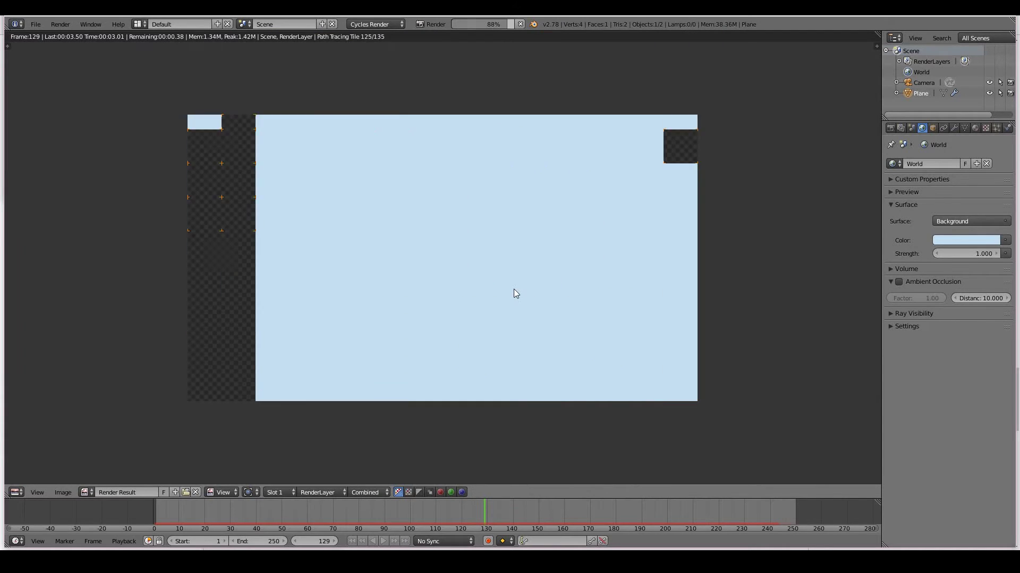
pyautogui.press('Escape')
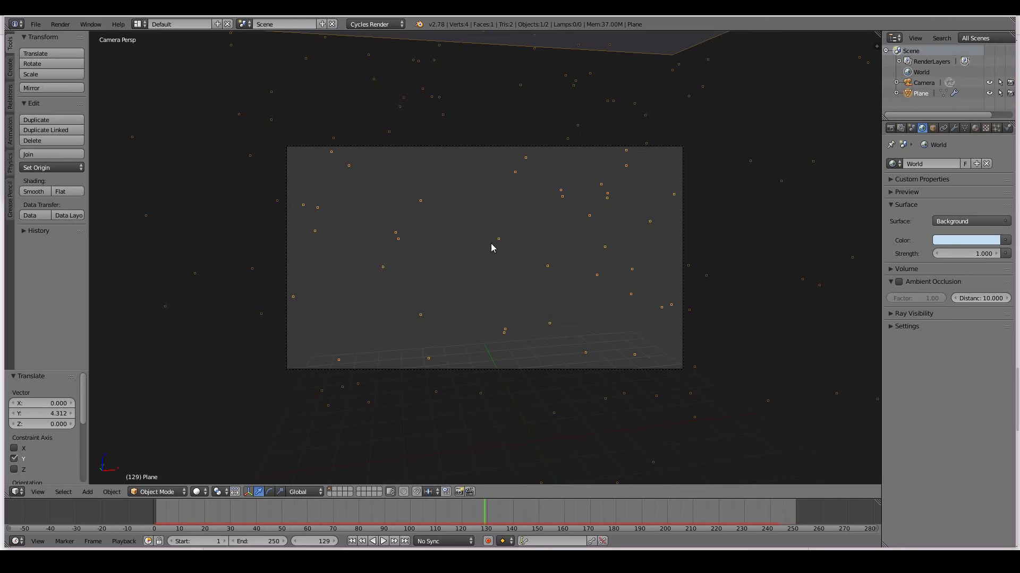
# Switch to the empty second layer and add an ico sphere mesh in the front view
pyautogui.moveTo(287, 331); pyautogui.dragTo(270, 304, button='middle')
pyautogui.scroll(3, 269, 303)
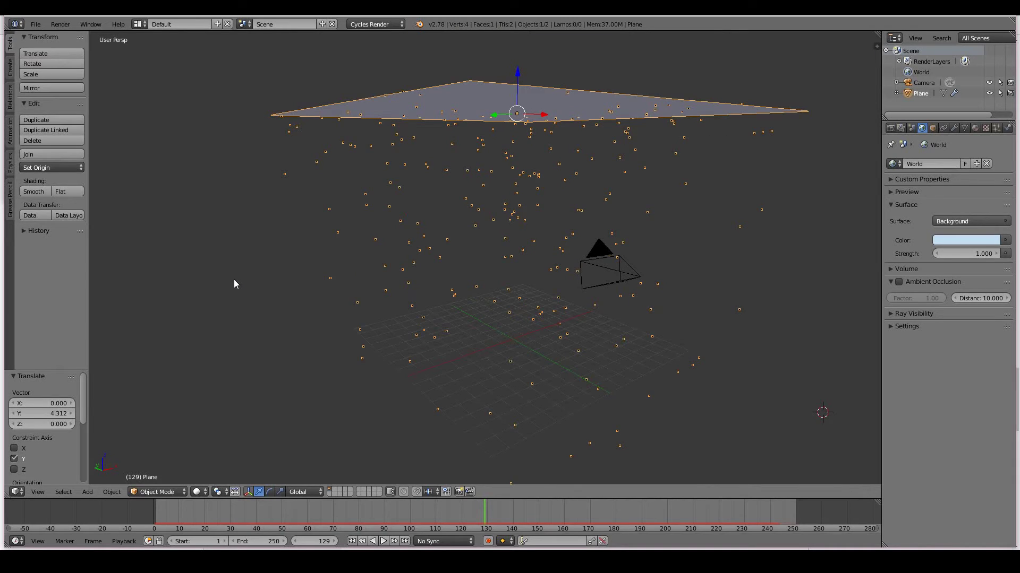
pyautogui.press('KP_1')
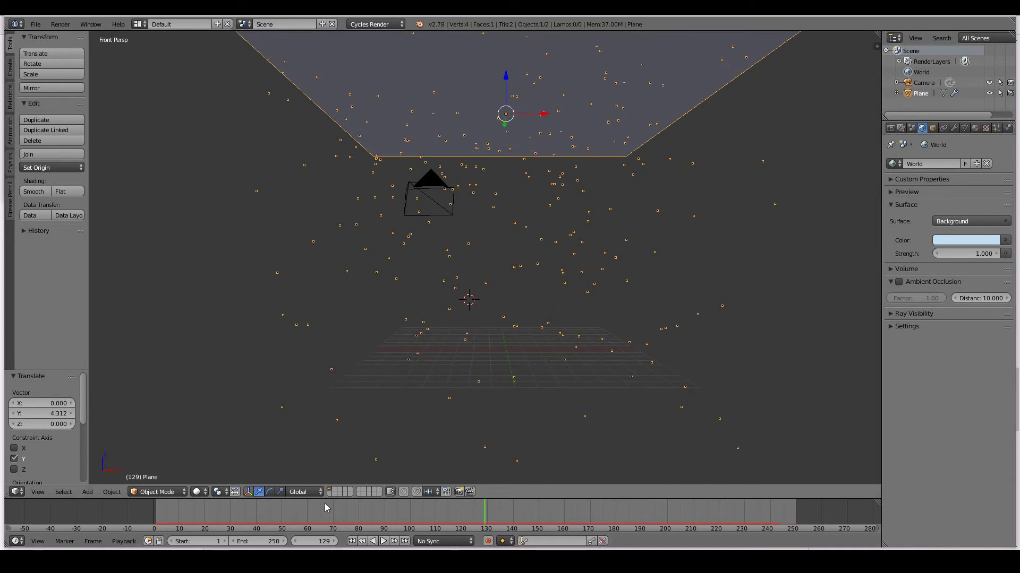
pyautogui.click(334, 493)
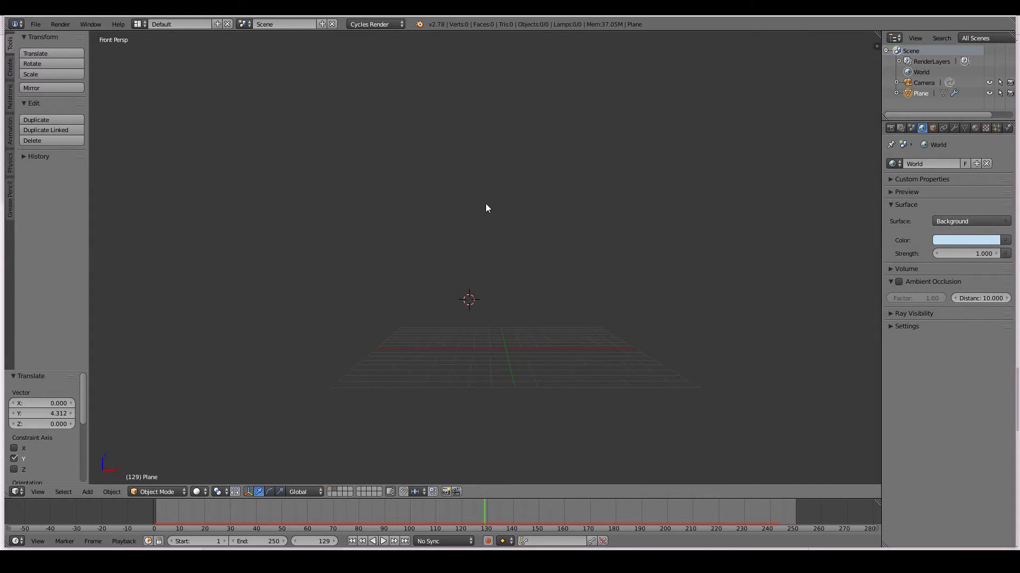
pyautogui.hotkey('shift', 'a')
pyautogui.press('Escape')
pyautogui.hotkey('shift', 'a')
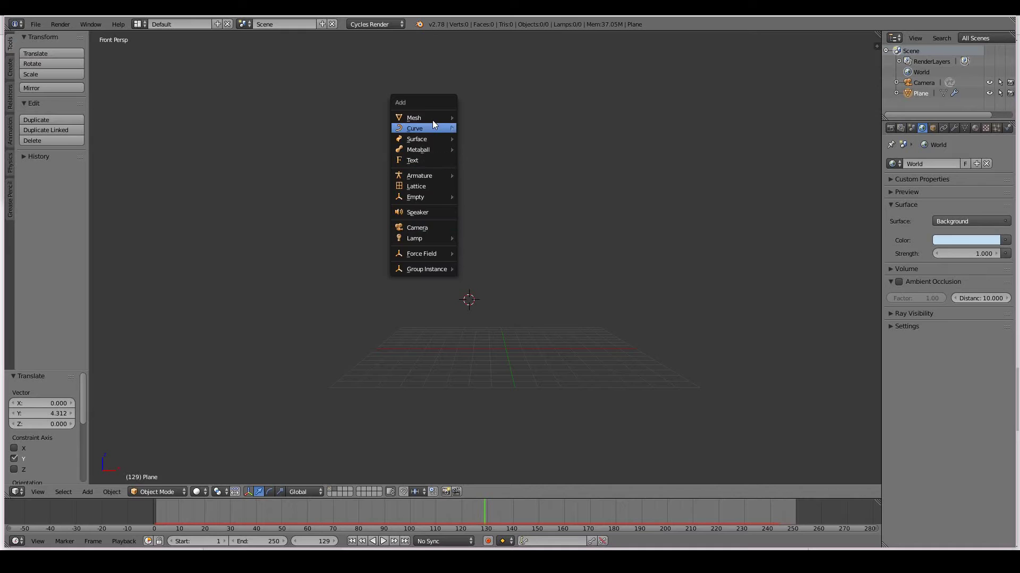
pyautogui.moveTo(441, 119)
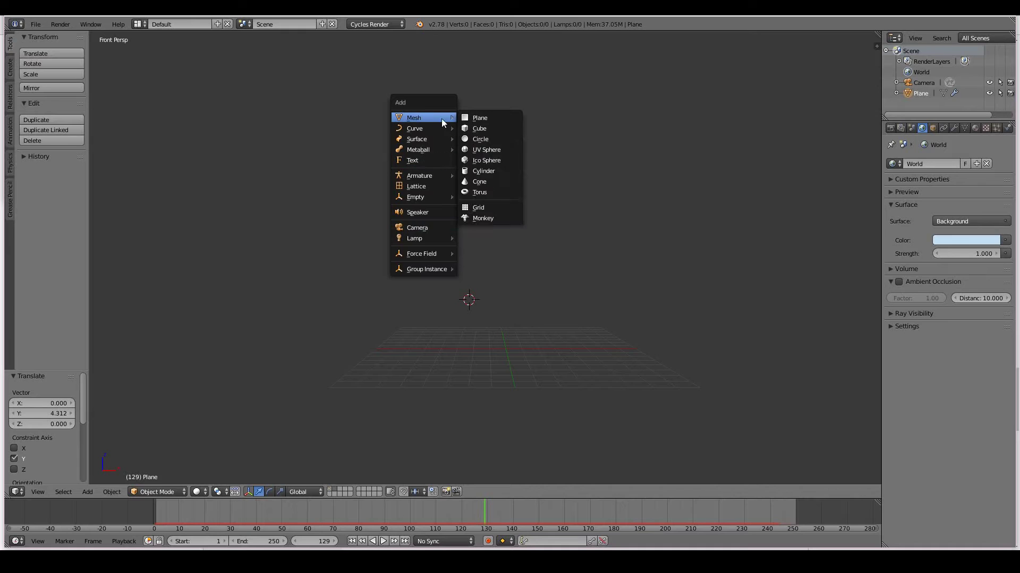
pyautogui.click(497, 158)
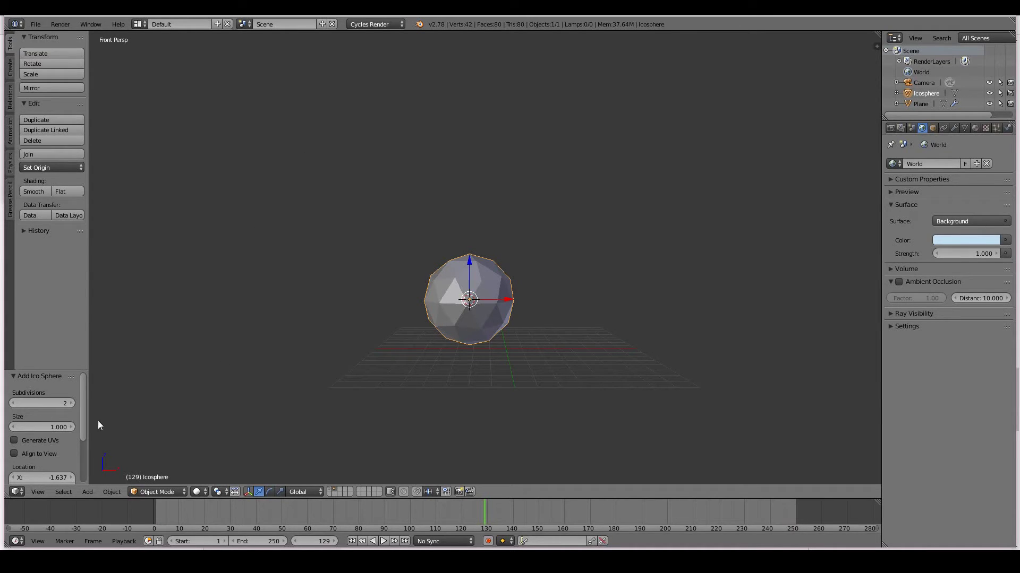
pyautogui.scroll(4, 604, 359)
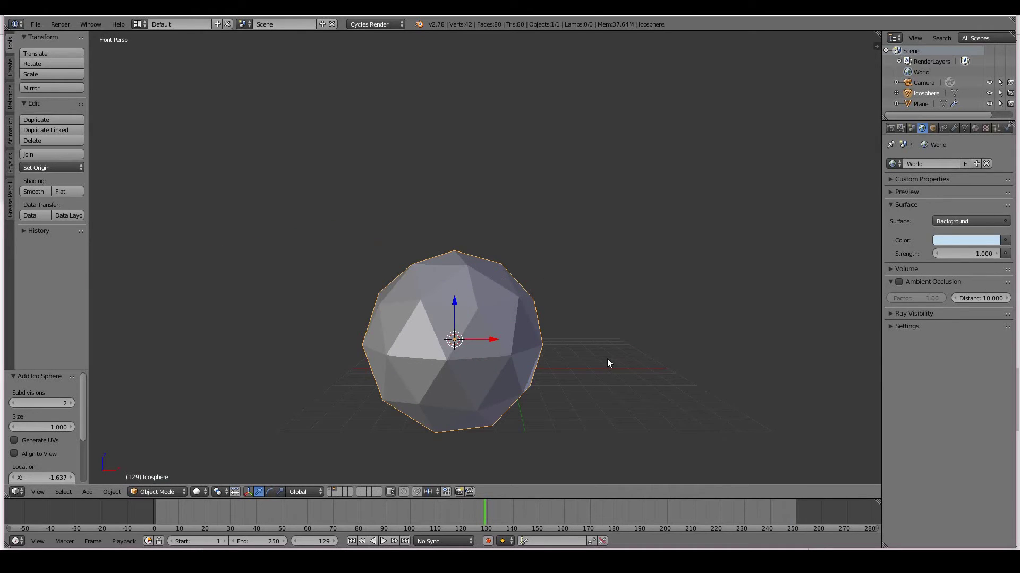
pyautogui.scroll(-4, 562, 354)
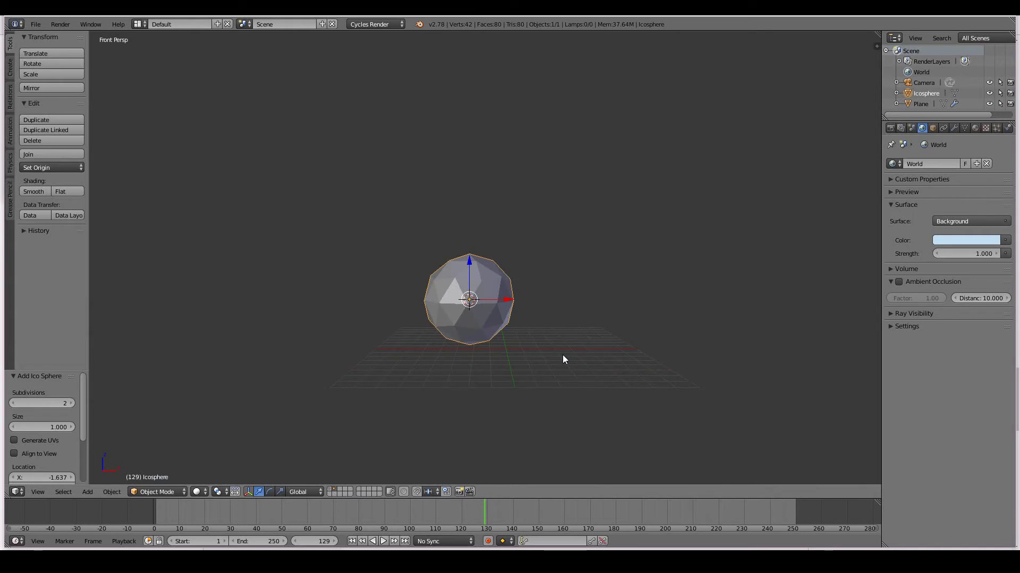
pyautogui.press('Tab')
pyautogui.press('Tab')
pyautogui.press('Tab')
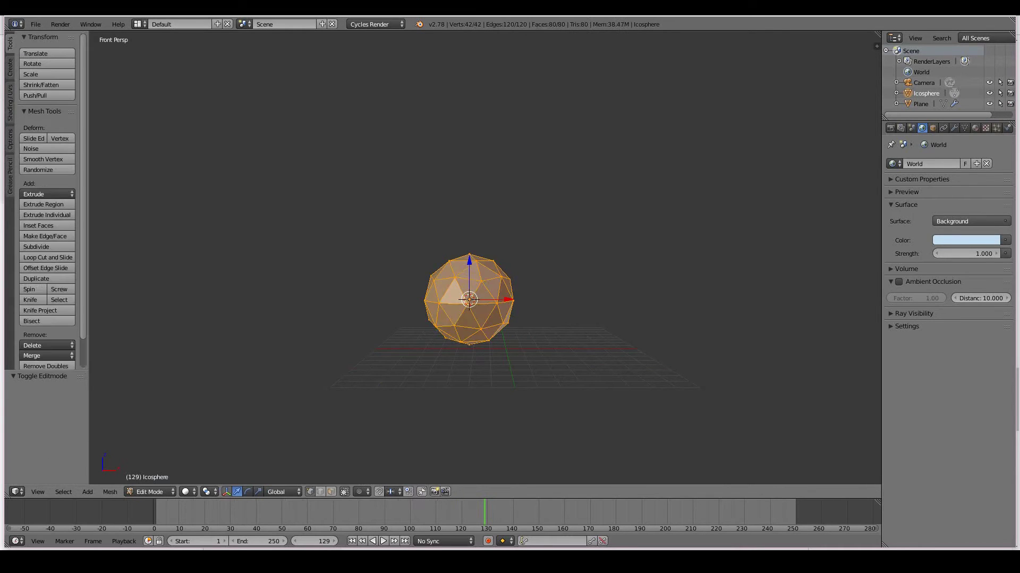
pyautogui.press('Tab')
pyautogui.moveTo(536, 301)
pyautogui.mouseDown(button='middle')
pyautogui.moveTo(508, 302)
pyautogui.moveTo(523, 307)
pyautogui.mouseUp(button='middle')
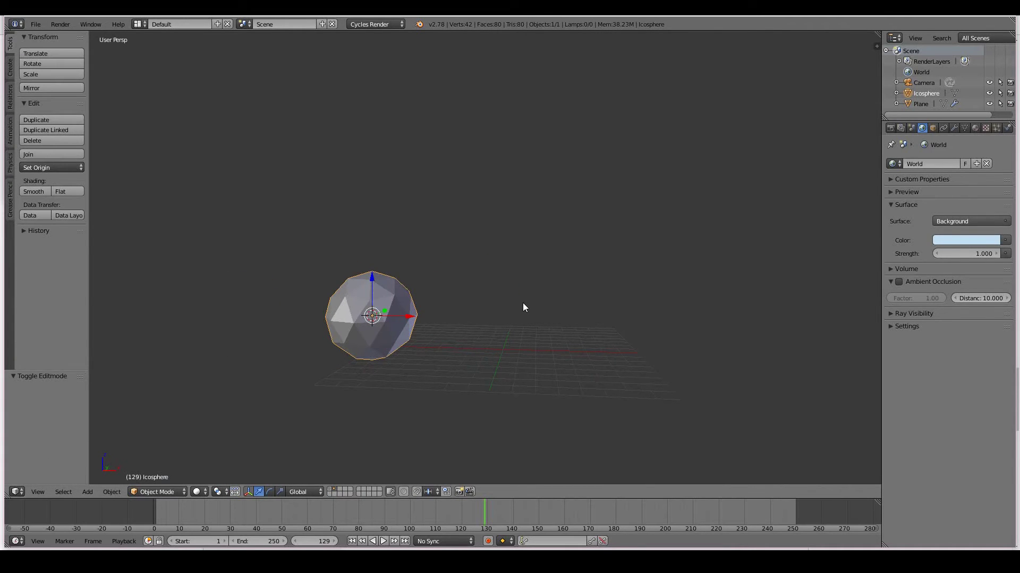
pyautogui.press('KP_1')
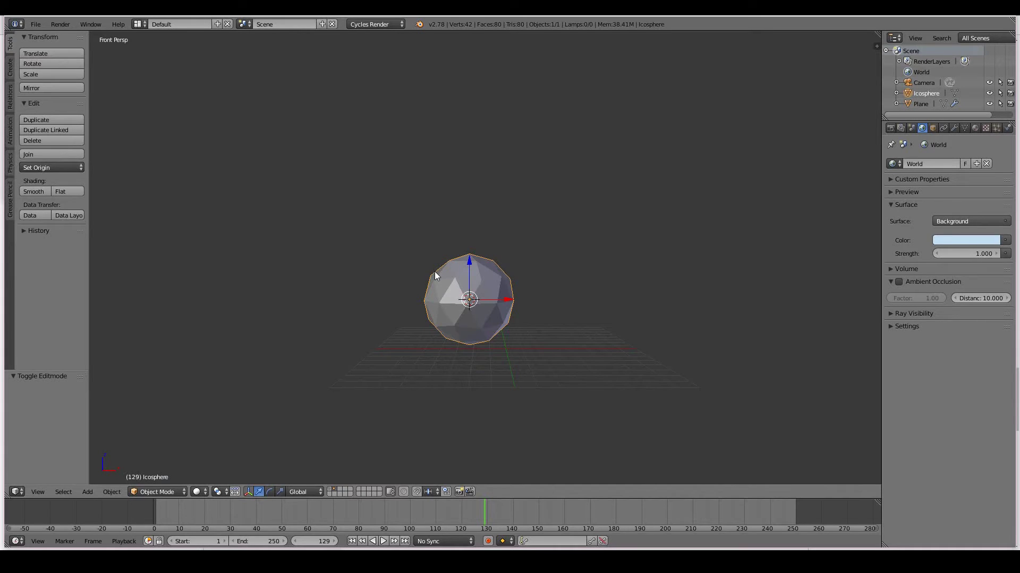
# Enter Edit Mode on the ico sphere and pull its topmost vertex straight up into a point
pyautogui.press('Tab')
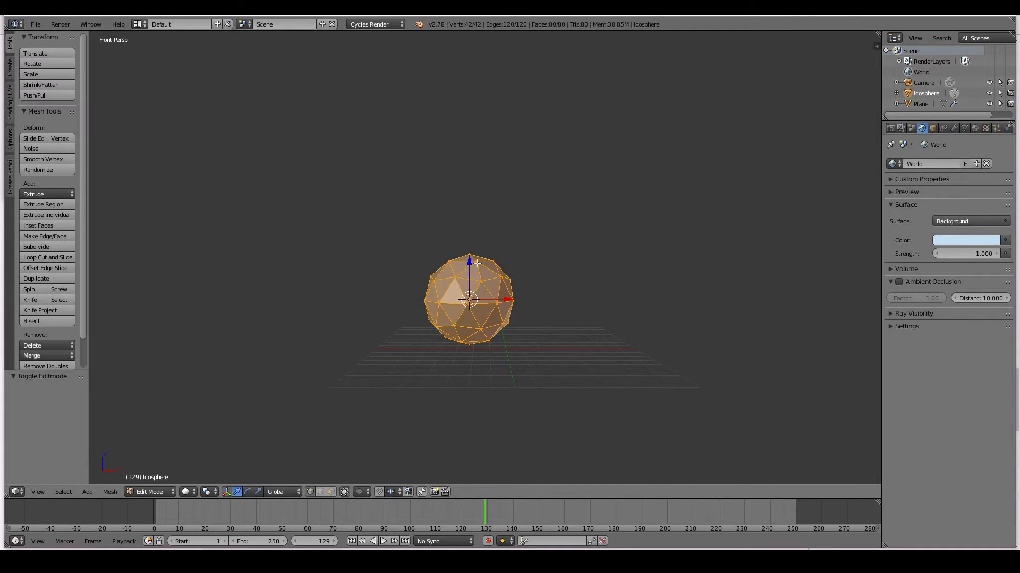
pyautogui.scroll(4, 477, 266)
pyautogui.rightClick(455, 250)
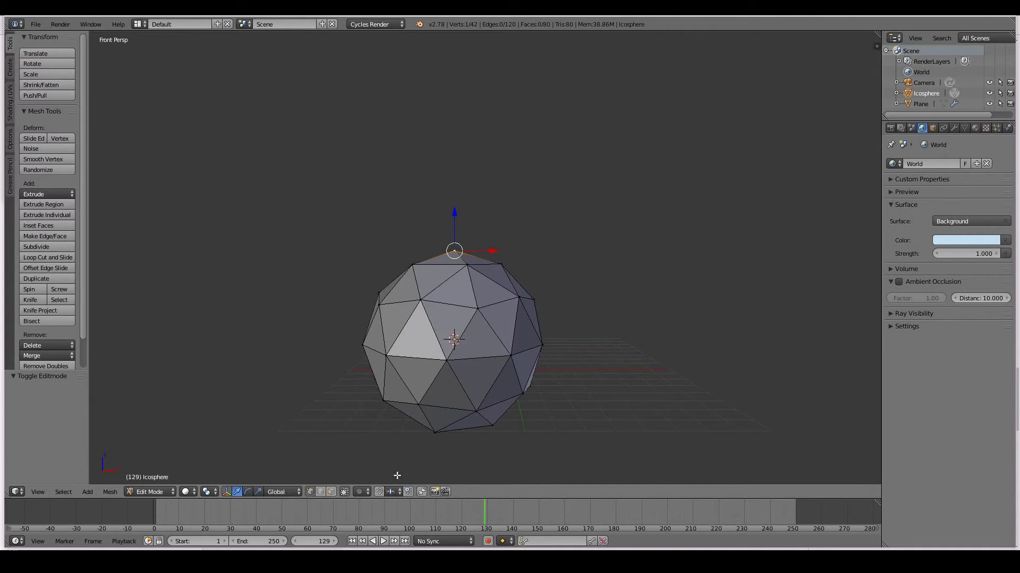
pyautogui.click(366, 493)
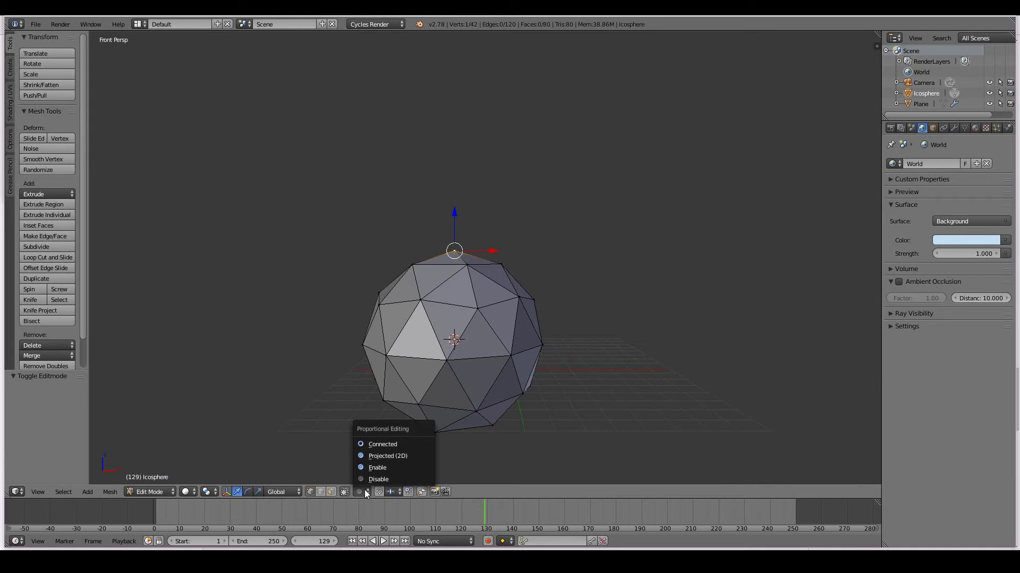
pyautogui.moveTo(454, 250); pyautogui.dragTo(458, 195)
# Nudge the vertices in the ring just below the tip slightly outward and upward
pyautogui.press('g')
pyautogui.click(472, 247)
pyautogui.scroll(8, 489, 255)
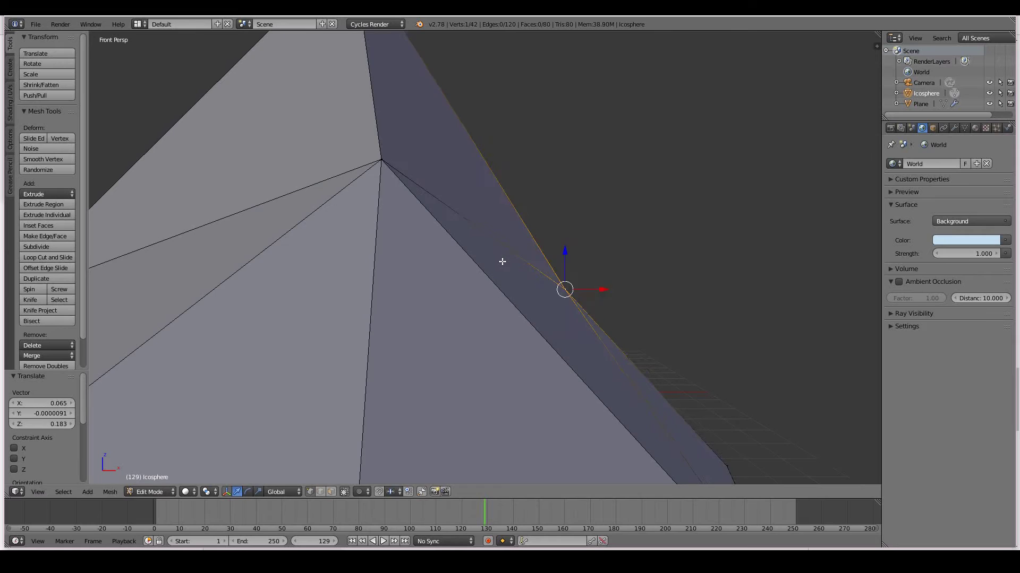
pyautogui.scroll(-12, 512, 236)
pyautogui.scroll(5, 428, 280)
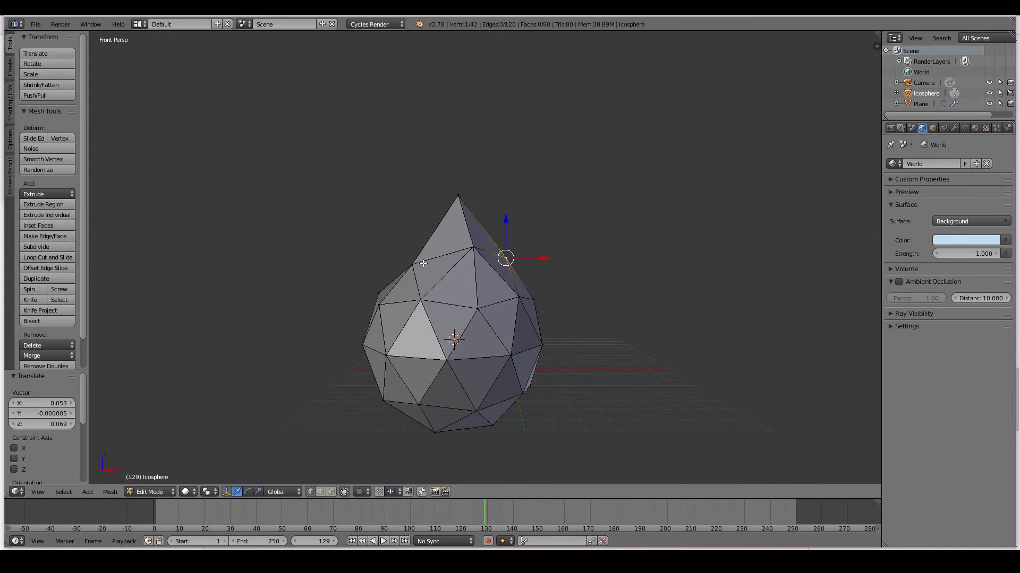
pyautogui.moveTo(423, 263); pyautogui.dragTo(414, 256, button='right')
# Lower the ico sphere's tip vertex by about 0.38 units
pyautogui.moveTo(414, 256); pyautogui.dragTo(418, 283, button='middle')
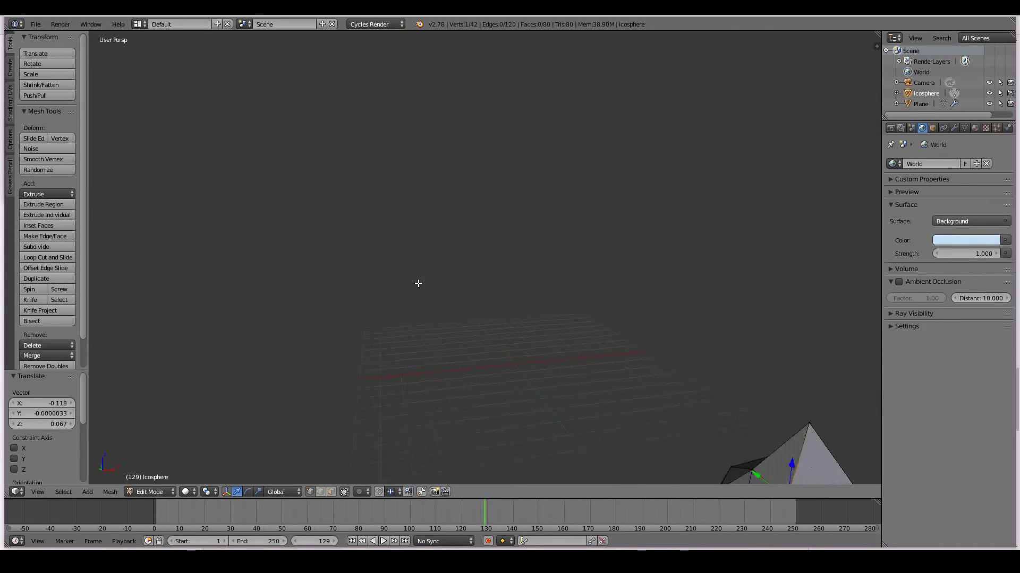
pyautogui.press('KP_Decimal')
pyautogui.scroll(-3, 641, 294)
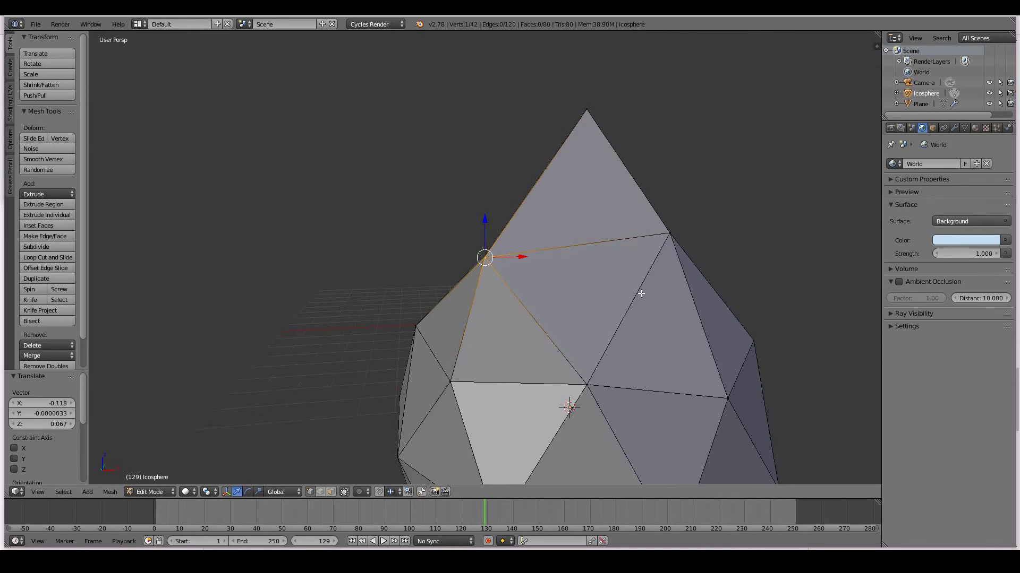
pyautogui.scroll(-4, 642, 294)
pyautogui.moveTo(541, 164); pyautogui.dragTo(551, 211, button='right')
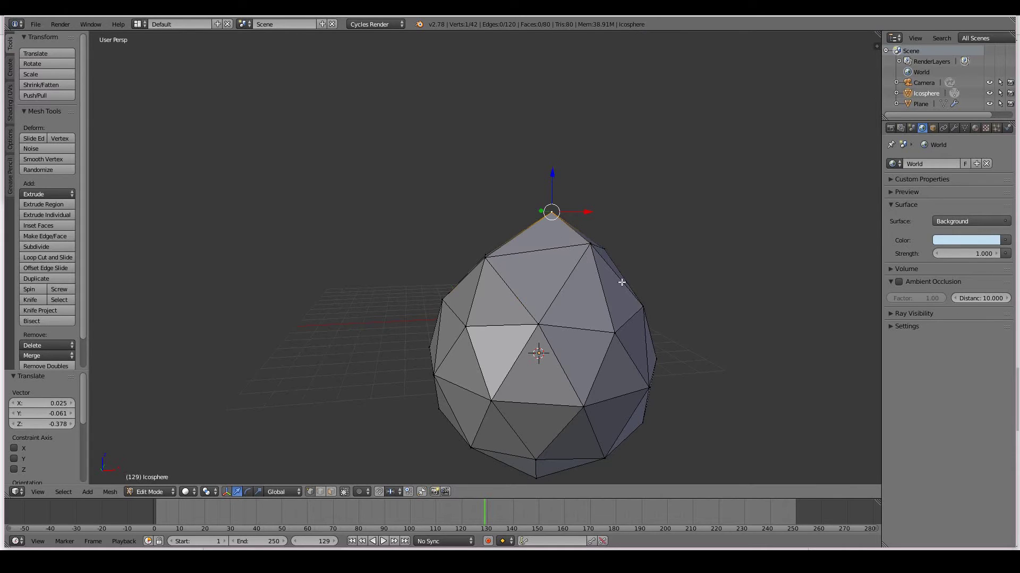
# Enable proportional editing for the ico sphere's mesh
pyautogui.click(367, 495)
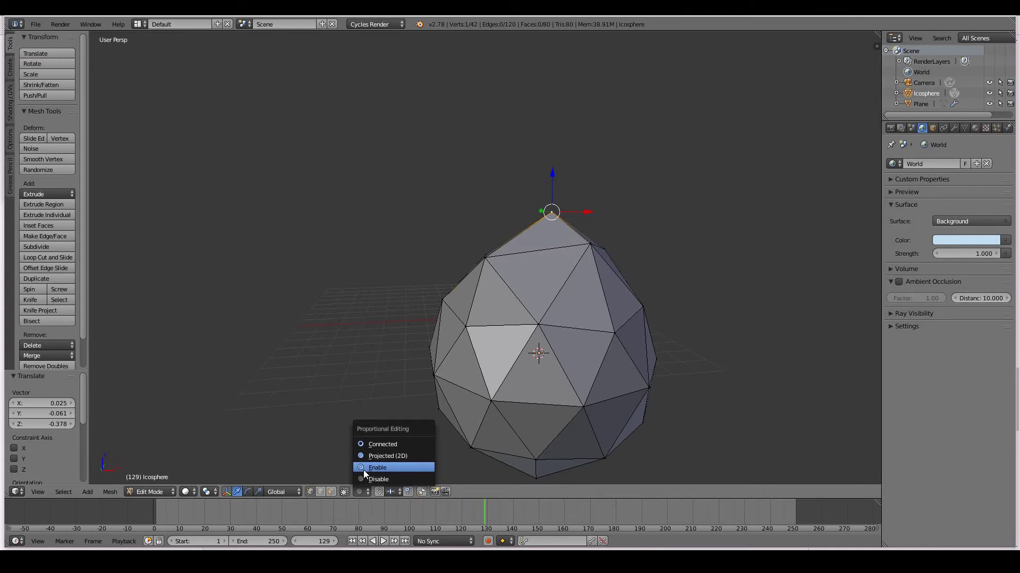
pyautogui.click(366, 468)
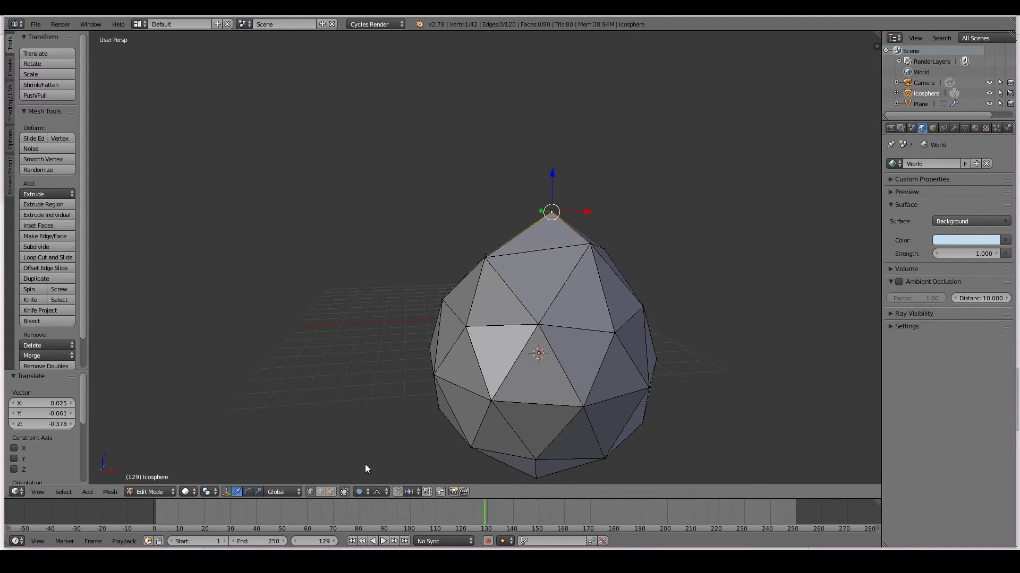
pyautogui.scroll(-1, 396, 386)
# Raise the tip vertex about 0.43 units with a proportional size of 1.77 to form a teardrop, and return to Object Mode
pyautogui.press('g')
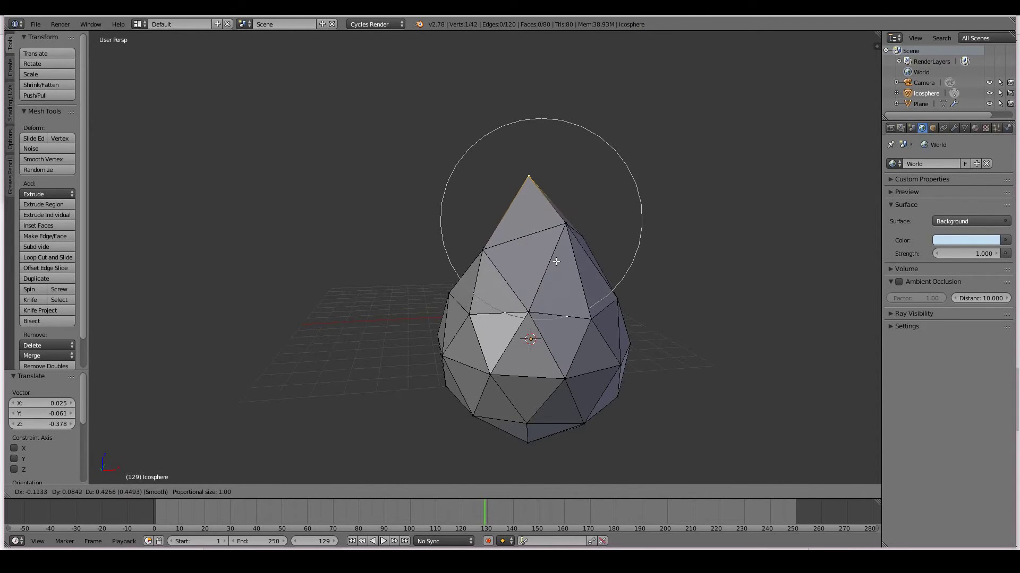
pyautogui.scroll(-3, 559, 261)
pyautogui.scroll(1, 559, 261)
pyautogui.scroll(-2, 559, 262)
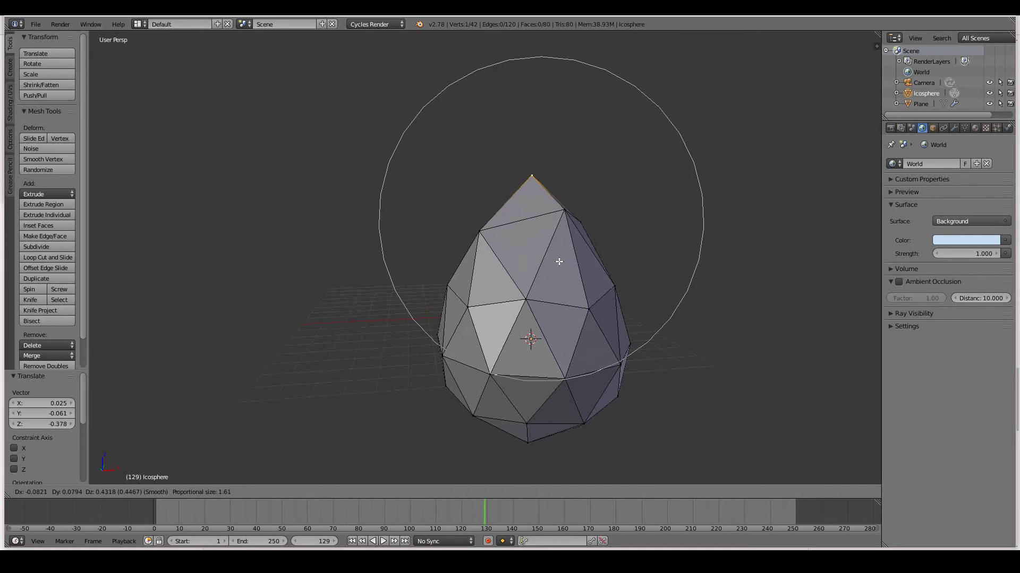
pyautogui.scroll(2, 559, 261)
pyautogui.scroll(1, 559, 262)
pyautogui.scroll(-3, 559, 261)
pyautogui.scroll(4, 559, 261)
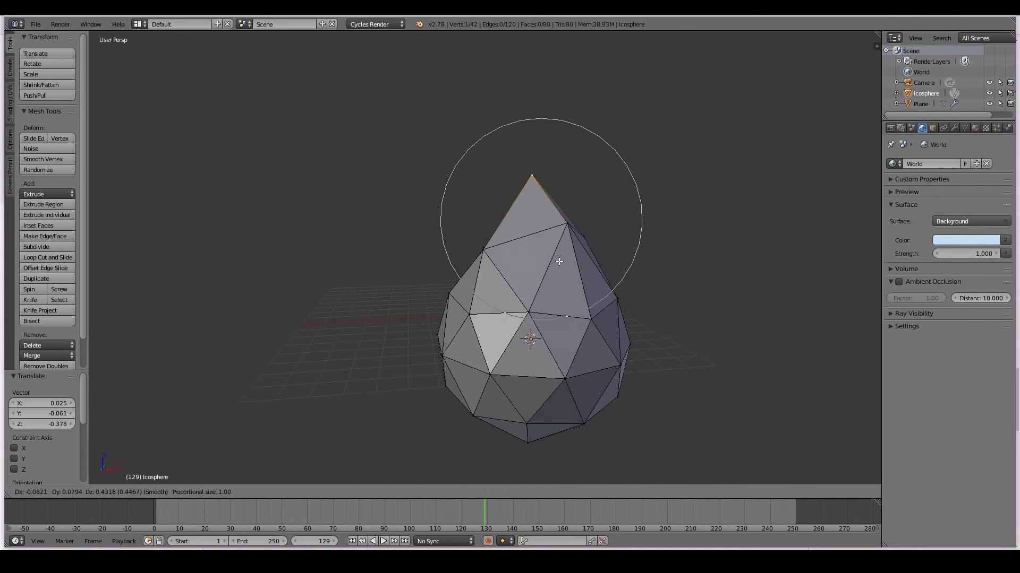
pyautogui.scroll(-5, 559, 262)
pyautogui.scroll(3, 559, 261)
pyautogui.scroll(-3, 559, 261)
pyautogui.scroll(-1, 559, 261)
pyautogui.scroll(1, 559, 262)
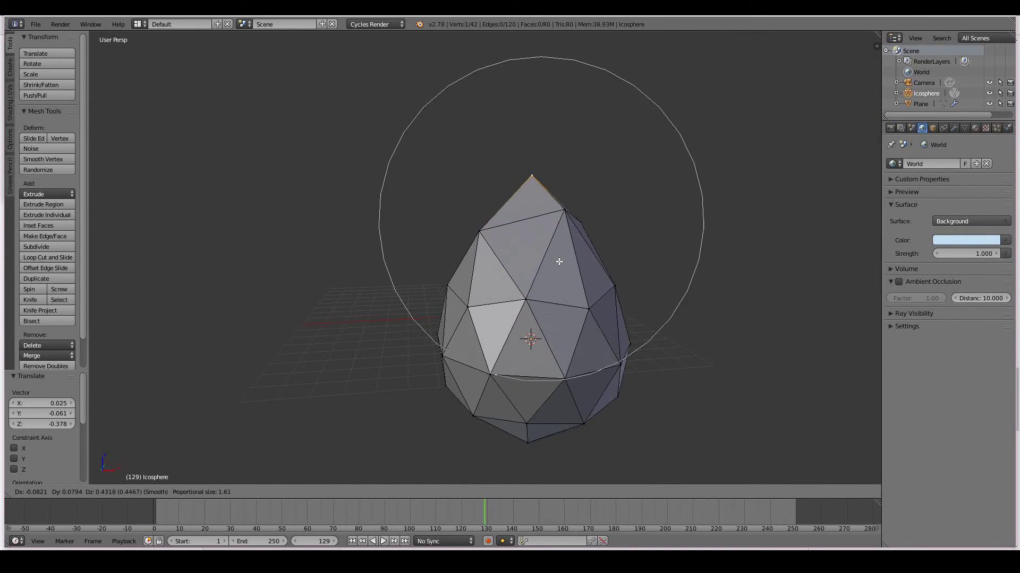
pyautogui.scroll(1, 560, 261)
pyautogui.scroll(-2, 559, 261)
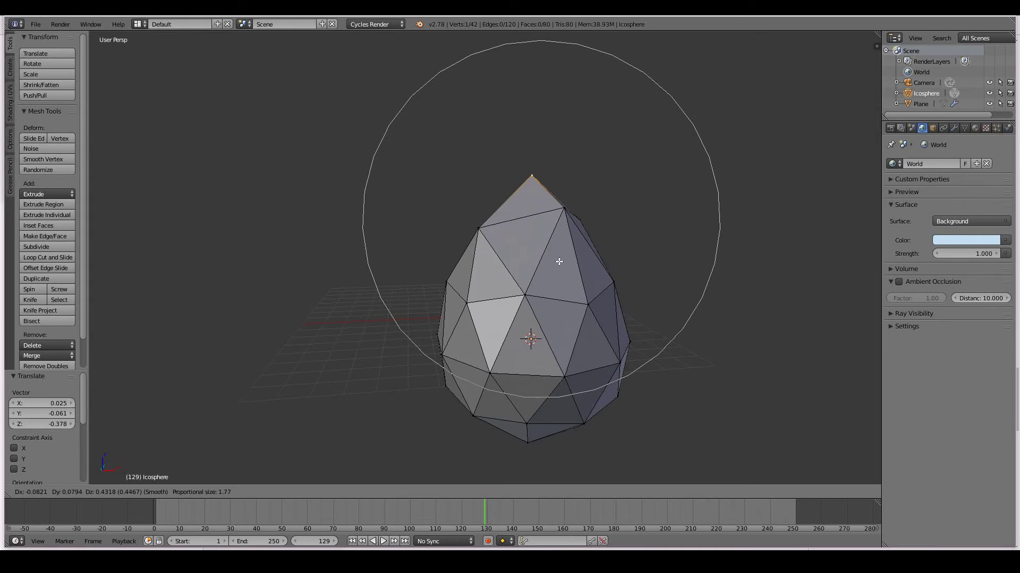
pyautogui.scroll(3, 559, 262)
pyautogui.scroll(-3, 559, 262)
pyautogui.click(559, 262)
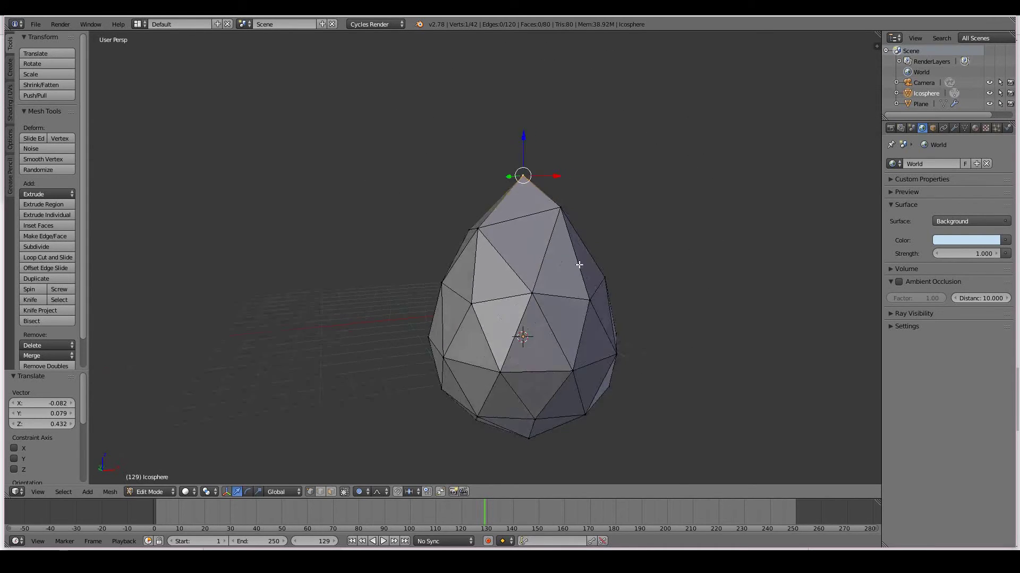
pyautogui.moveTo(578, 264); pyautogui.dragTo(658, 257, button='middle')
pyautogui.press('Tab')
pyautogui.scroll(-4, 632, 297)
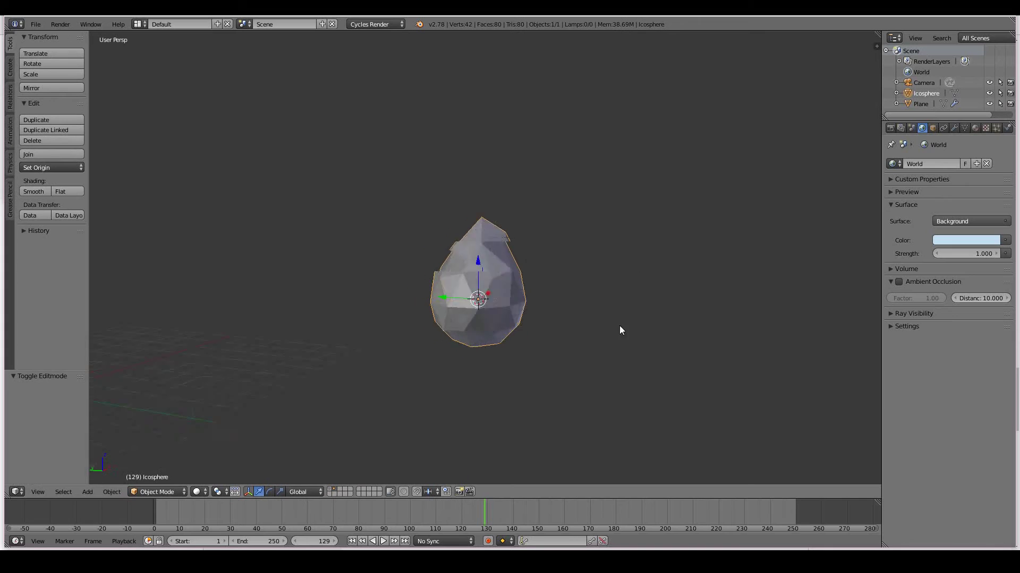
# Scale the teardrop down uniformly to about 0.447 and rename it droplet1
pyautogui.press('KP_1')
pyautogui.press('KP_5')
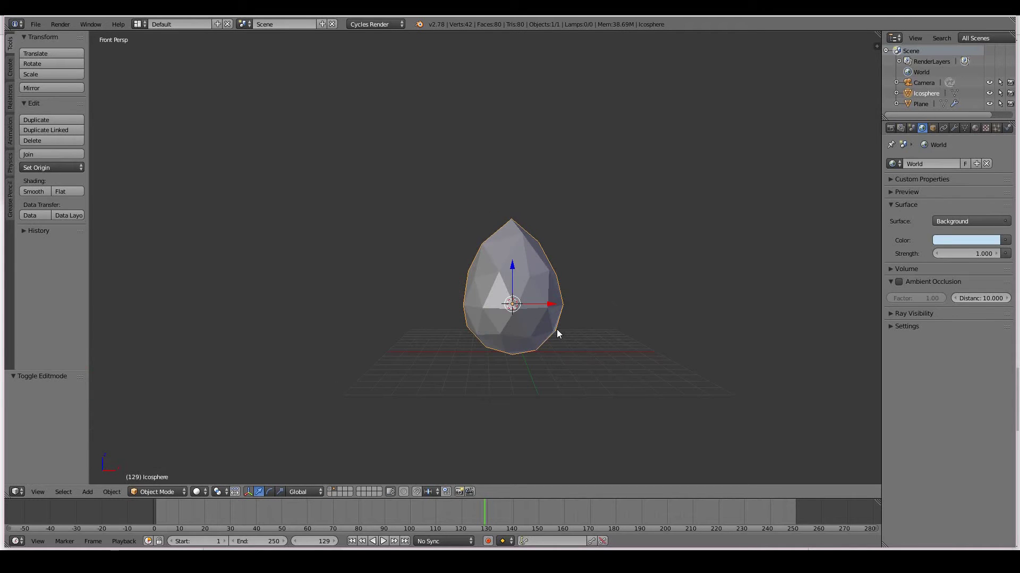
pyautogui.press('s')
pyautogui.click(572, 335)
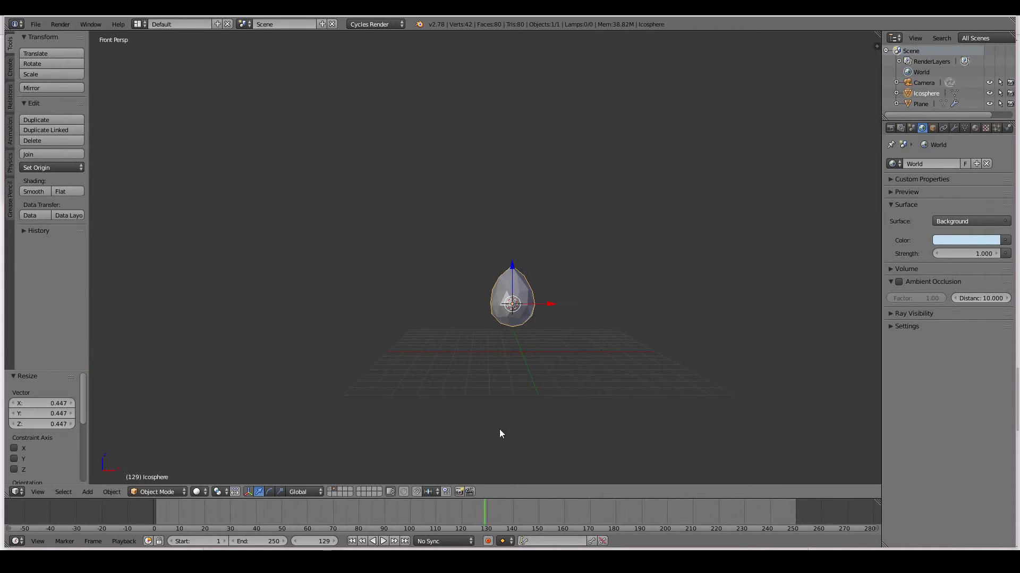
pyautogui.doubleClick(926, 93)
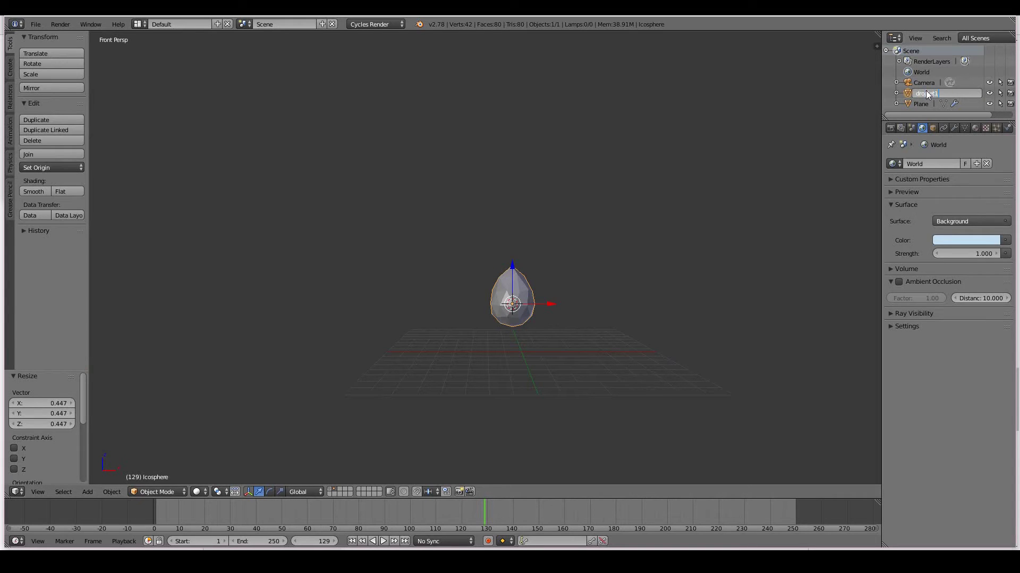
pyautogui.press('Return')
# Duplicate droplet1 to its right and reshape the copy by pulling two upper vertices sideways with a proportional size of 1.77
pyautogui.hotkey('shift', 'd')
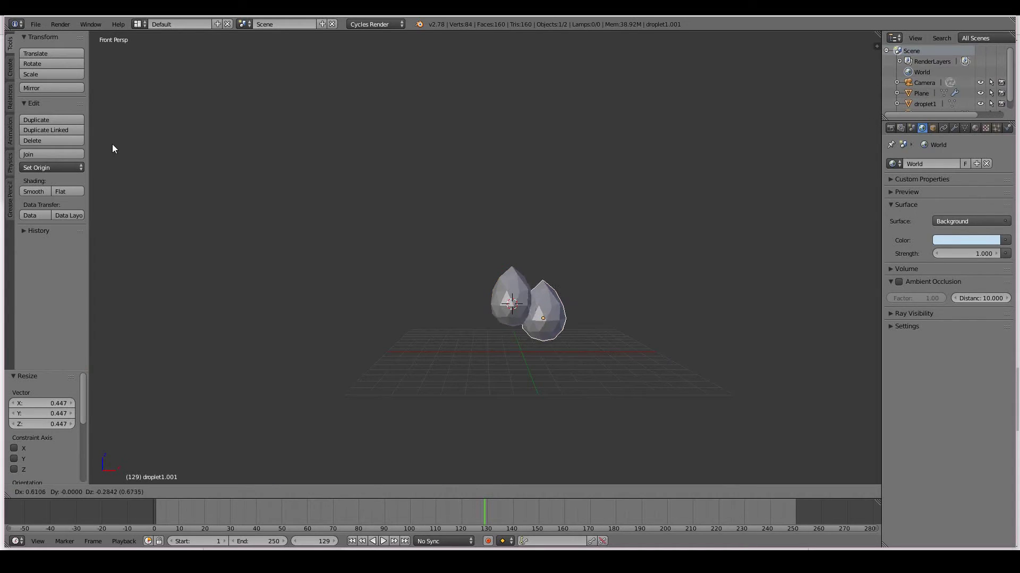
pyautogui.click(151, 135)
pyautogui.press('Tab')
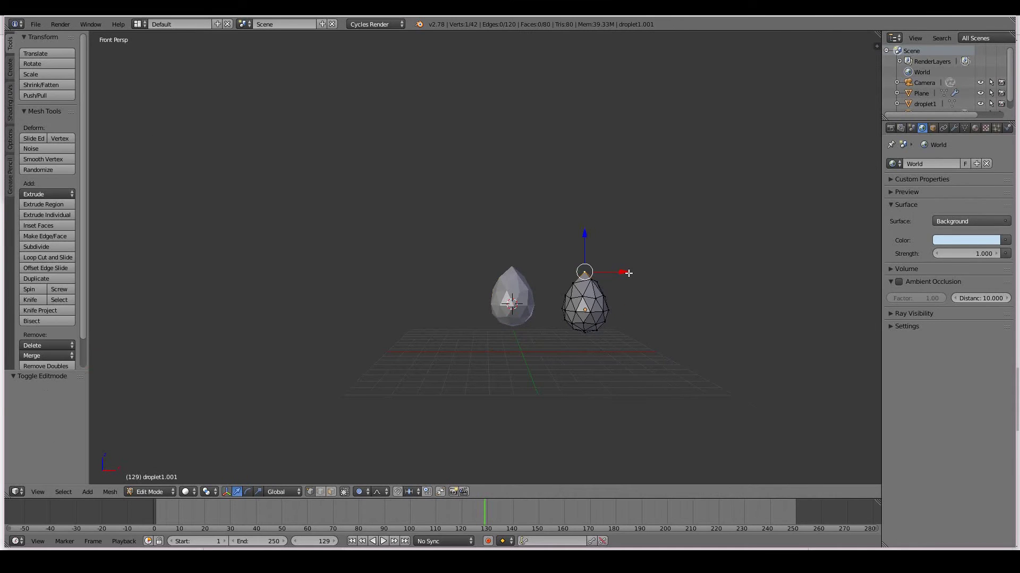
pyautogui.scroll(2, 628, 273)
pyautogui.press('g')
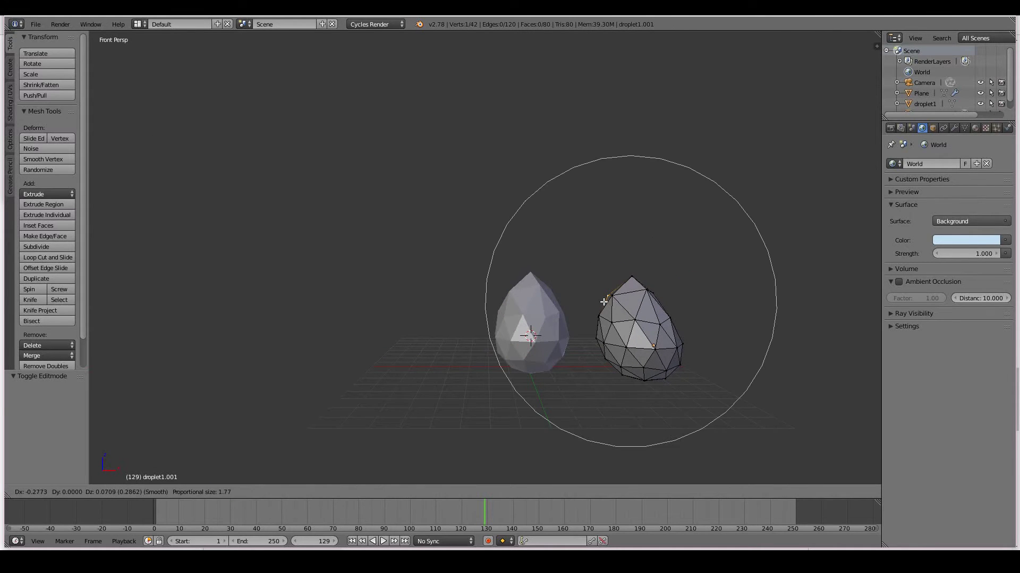
pyautogui.click(604, 301)
pyautogui.rightClick(673, 308)
pyautogui.press('g')
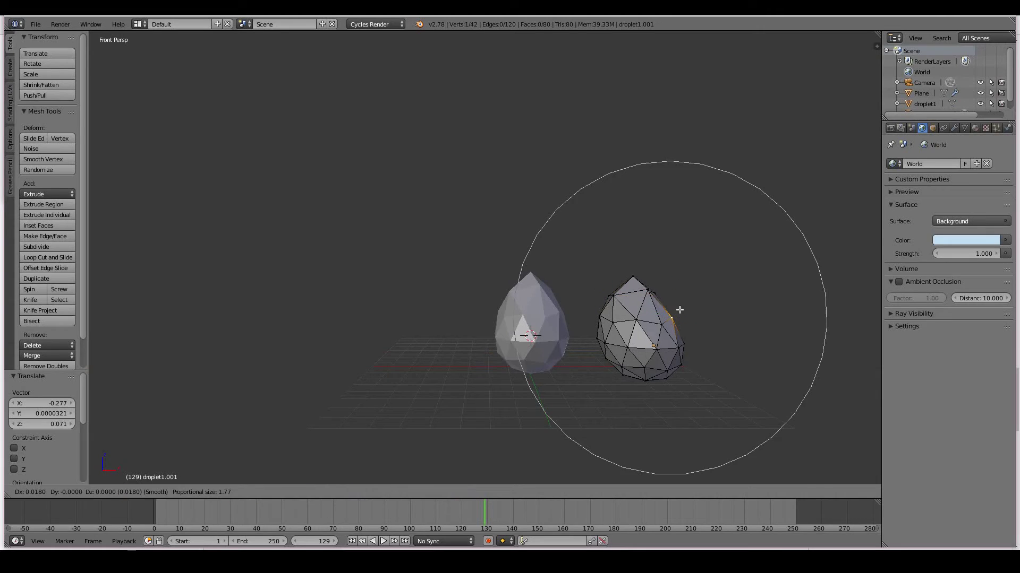
pyautogui.click(682, 310)
pyautogui.press('Tab')
pyautogui.scroll(-1, 659, 324)
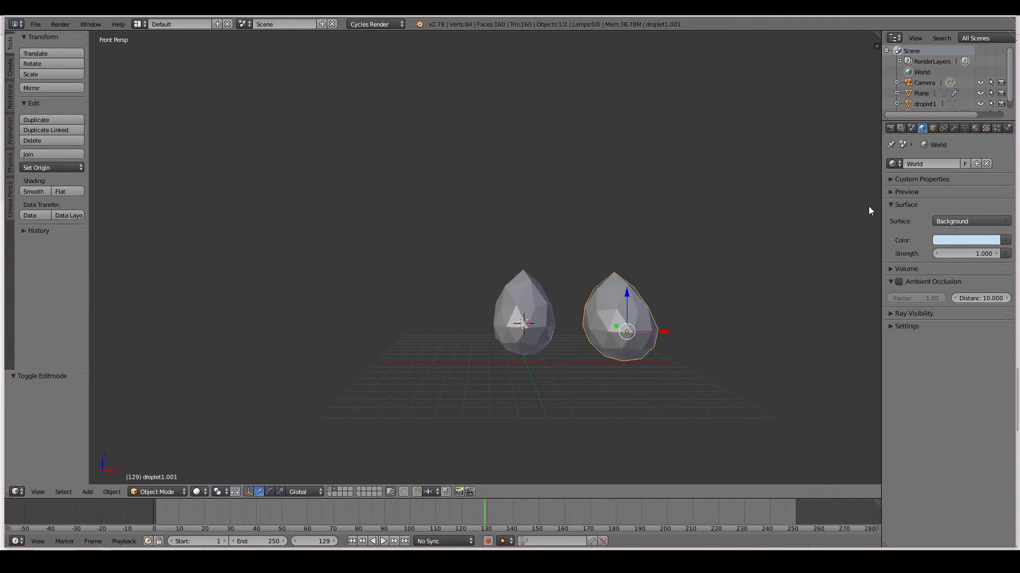
# Rename the reshaped copy as droplet2
pyautogui.scroll(-1, 956, 110)
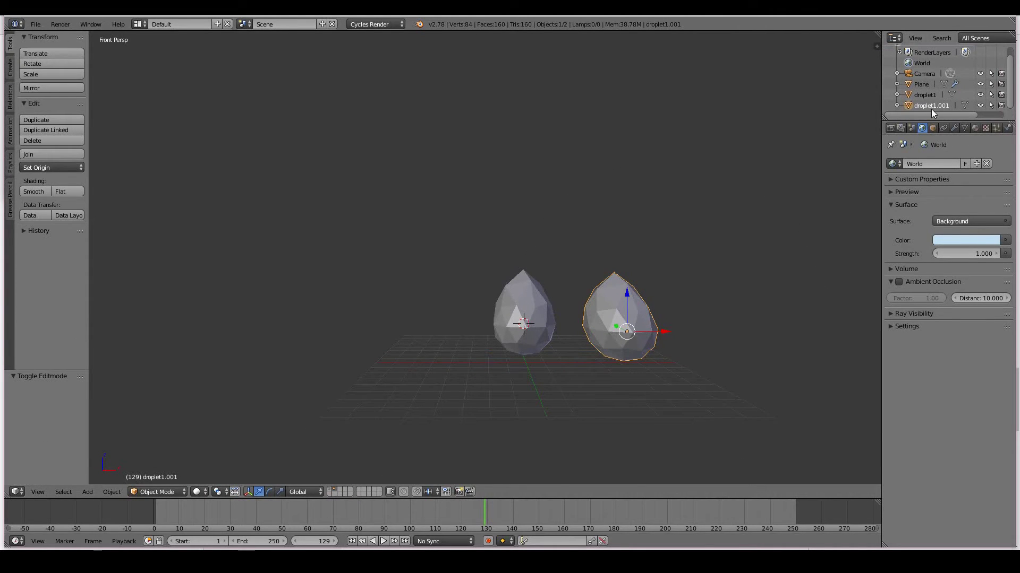
pyautogui.doubleClick(943, 109)
pyautogui.write('drop')
pyautogui.press('BackSpace')
pyautogui.write('oplet2')
pyautogui.press('Return')
pyautogui.press('Delete')
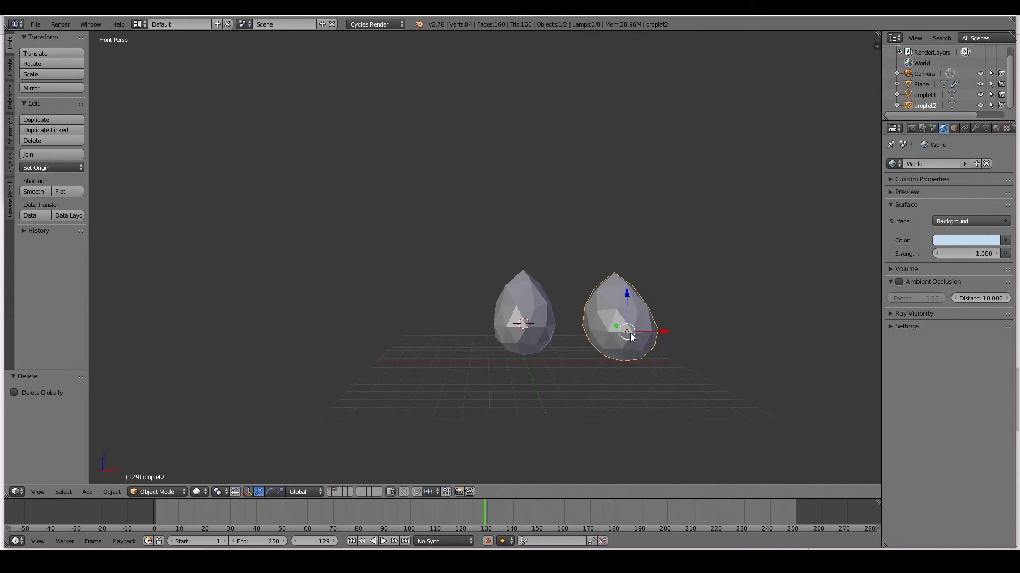
# Place a copy of droplet2 about 2.785 units away in negative X and put it in Sculpt Mode with the Grab brush
pyautogui.hotkey('shift', 'd')
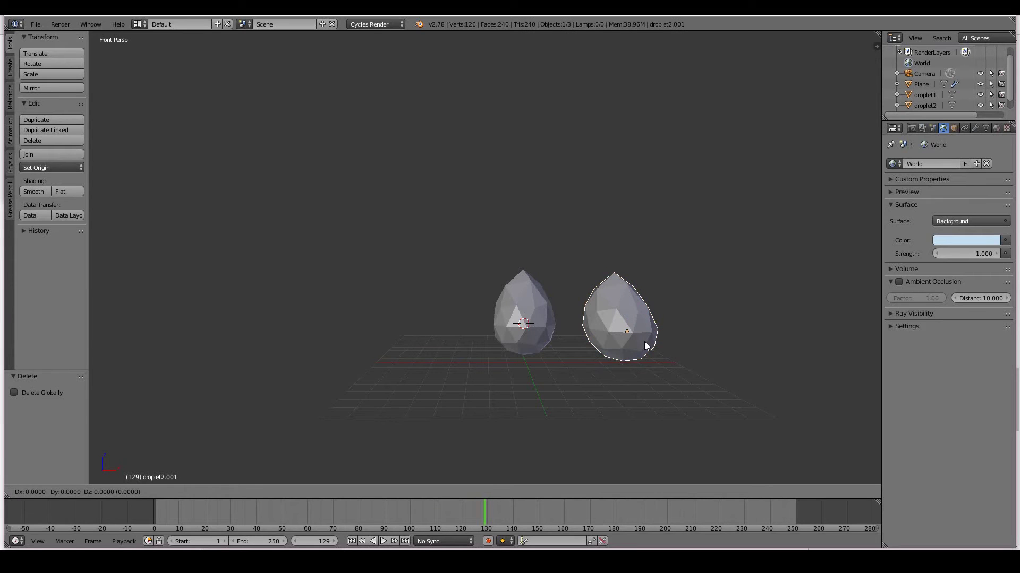
pyautogui.click(446, 347)
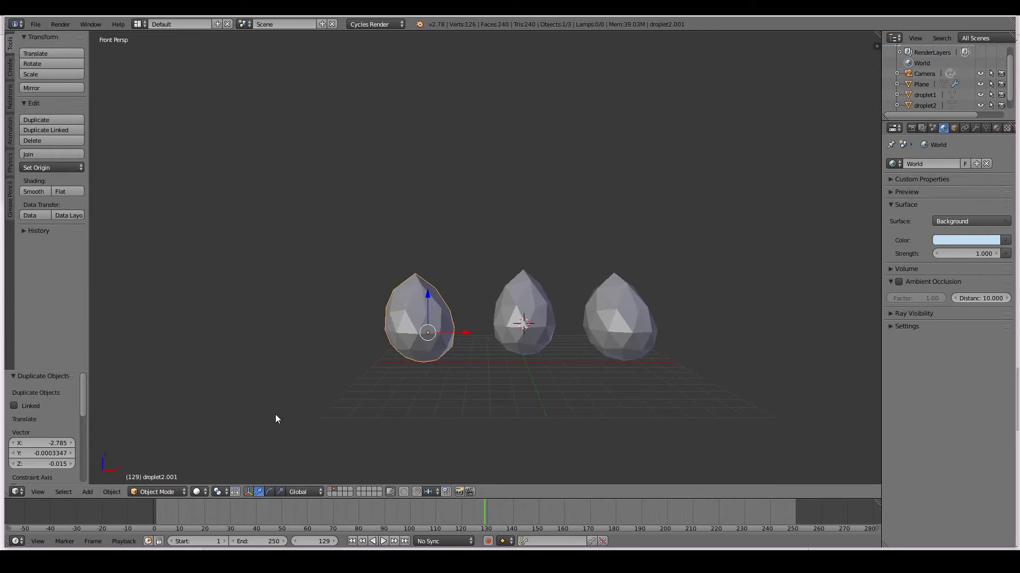
pyautogui.click(161, 492)
pyautogui.click(155, 456)
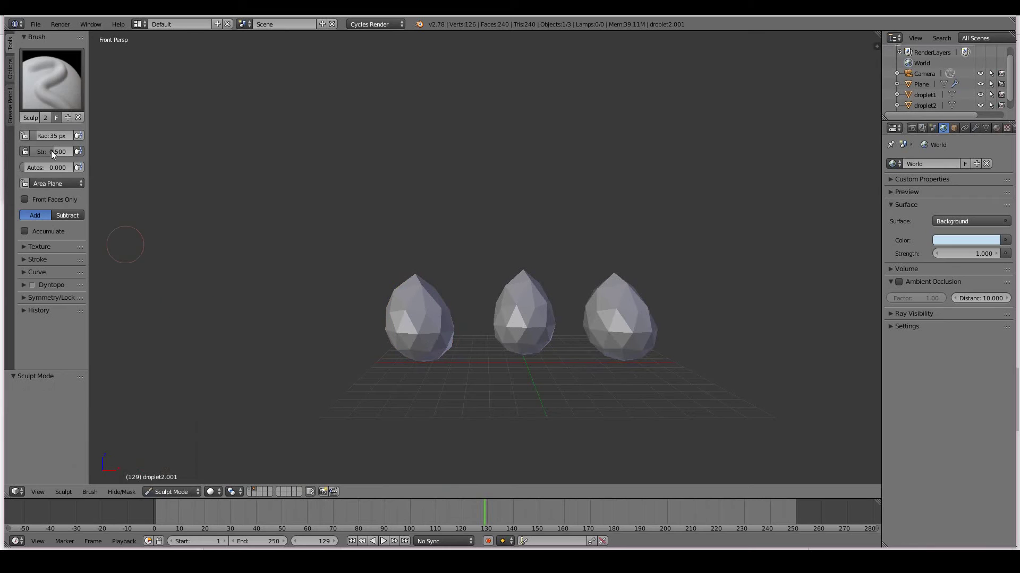
pyautogui.click(51, 79)
pyautogui.click(255, 151)
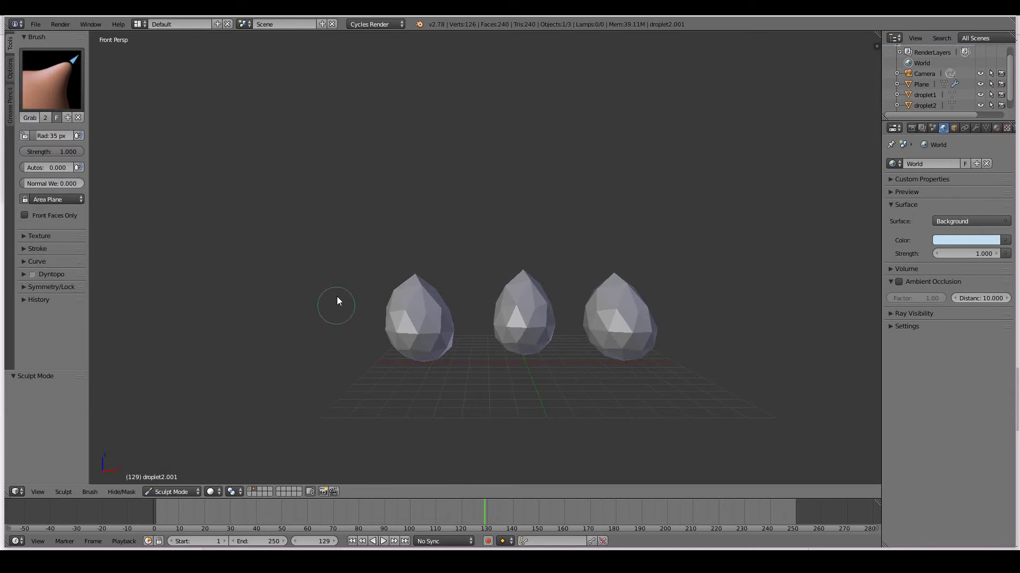
# Set the Grab brush radius to 78 px and pull the front of the copy slightly upward
pyautogui.press('f')
pyautogui.click(360, 297)
pyautogui.scroll(2, 360, 297)
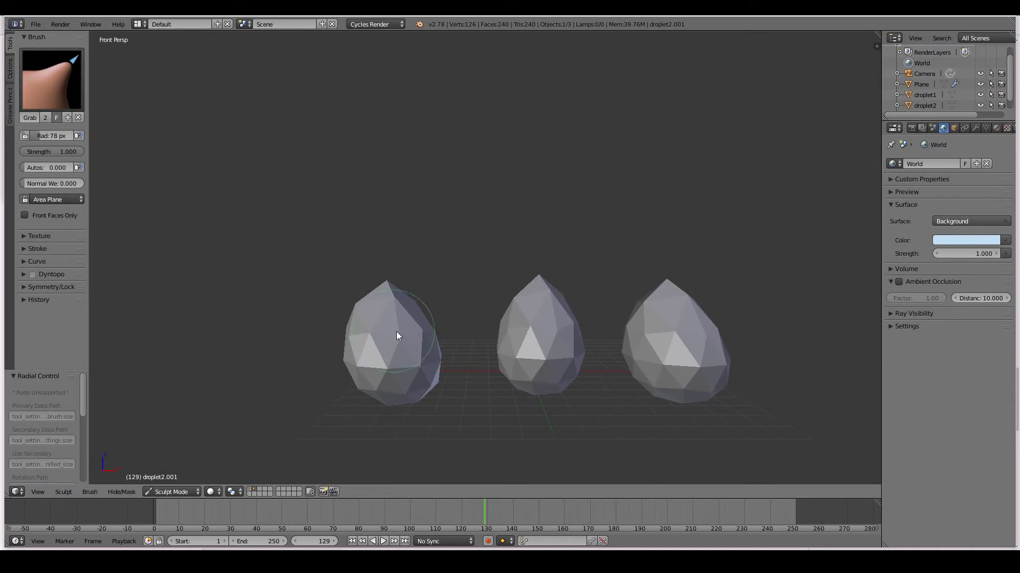
pyautogui.moveTo(396, 332)
pyautogui.mouseDown()
pyautogui.moveTo(403, 302)
pyautogui.moveTo(397, 326)
pyautogui.mouseUp()
pyautogui.moveTo(396, 326); pyautogui.dragTo(425, 333, button='middle')
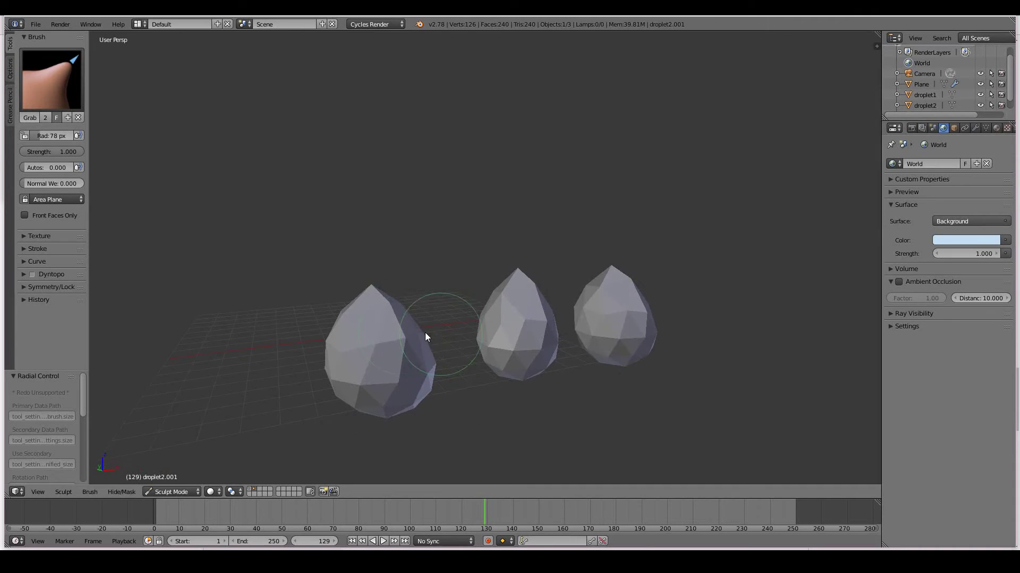
# Enlarge the Grab brush to a 206 px radius, squeeze the copy into a slim, elongated drop, and return to Object Mode
pyautogui.press('f')
pyautogui.click(481, 304)
pyautogui.moveTo(406, 316)
pyautogui.mouseDown()
pyautogui.moveTo(421, 302)
pyautogui.moveTo(332, 358)
pyautogui.moveTo(361, 357)
pyautogui.moveTo(350, 355)
pyautogui.mouseUp()
pyautogui.scroll(2, 464, 379)
pyautogui.moveTo(383, 384)
pyautogui.mouseDown(button='middle')
pyautogui.moveTo(464, 379)
pyautogui.moveTo(401, 404)
pyautogui.moveTo(429, 406)
pyautogui.moveTo(388, 417)
pyautogui.moveTo(382, 359)
pyautogui.mouseUp(button='middle')
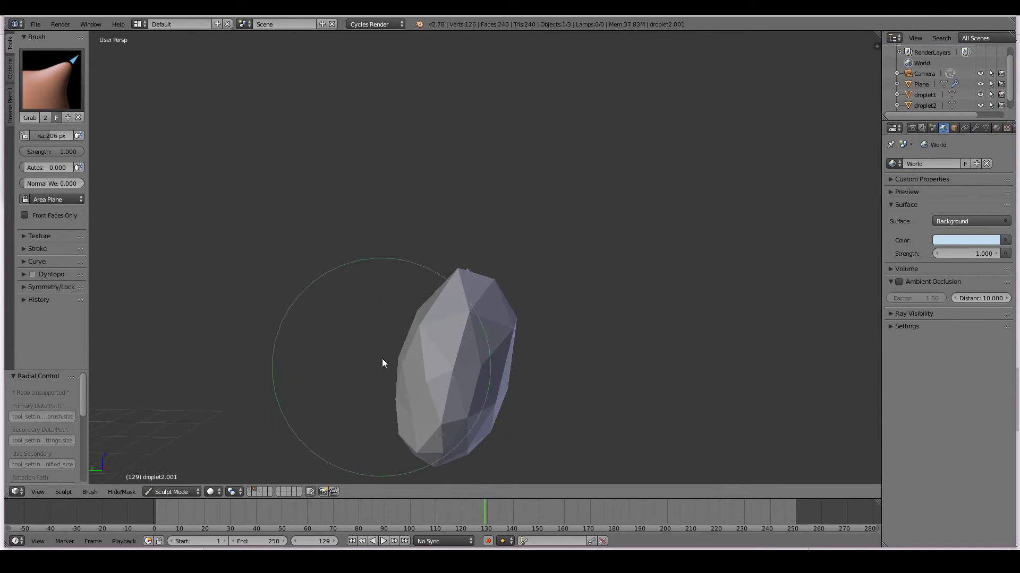
pyautogui.moveTo(383, 363)
pyautogui.mouseDown()
pyautogui.moveTo(406, 344)
pyautogui.moveTo(431, 352)
pyautogui.mouseUp()
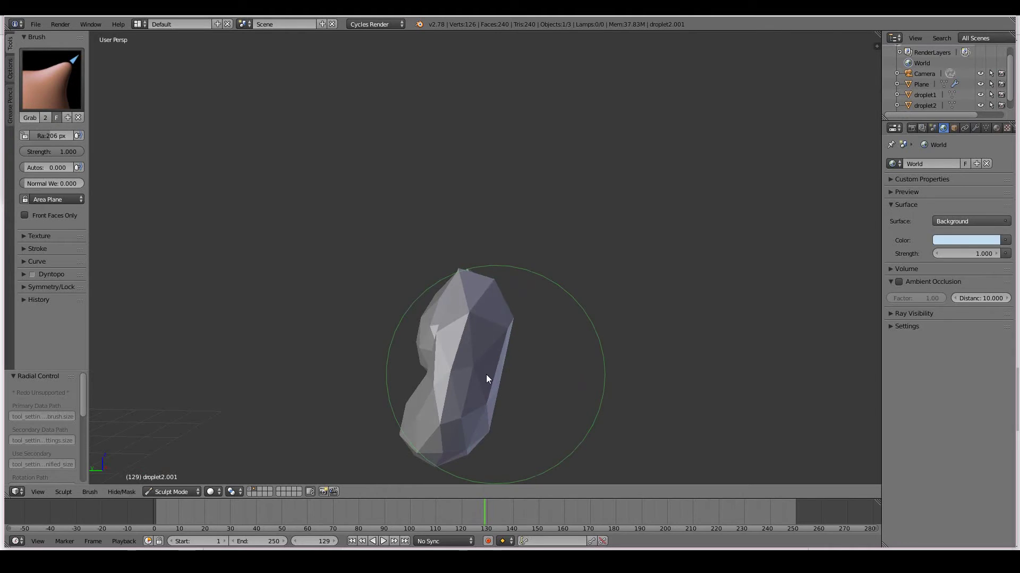
pyautogui.scroll(-3, 486, 375)
pyautogui.moveTo(486, 374)
pyautogui.mouseDown(button='middle')
pyautogui.moveTo(502, 409)
pyautogui.moveTo(405, 391)
pyautogui.mouseUp(button='middle')
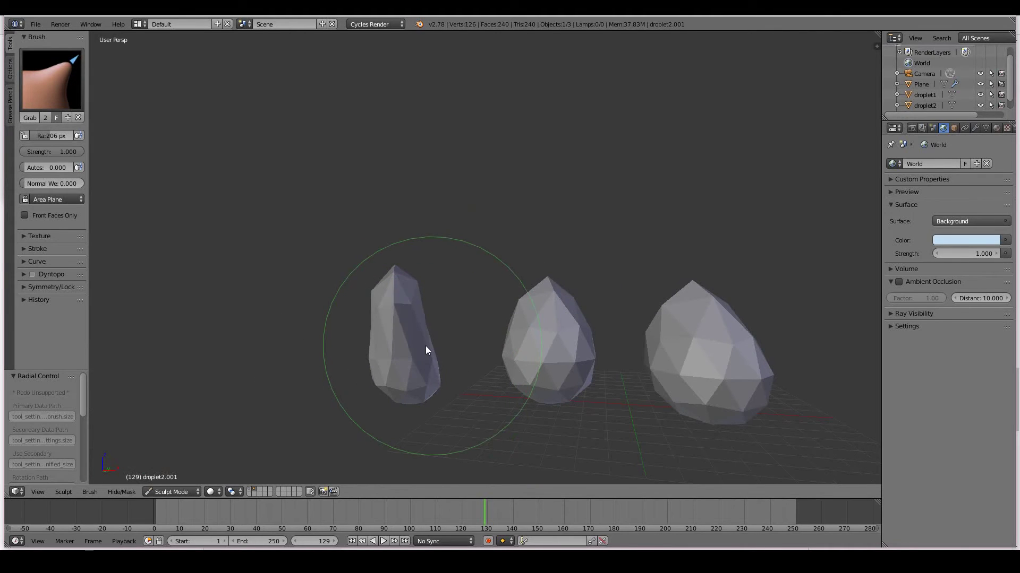
pyautogui.scroll(-2, 425, 345)
pyautogui.press('Tab')
pyautogui.press('Tab')
pyautogui.click(171, 492)
pyautogui.click(160, 442)
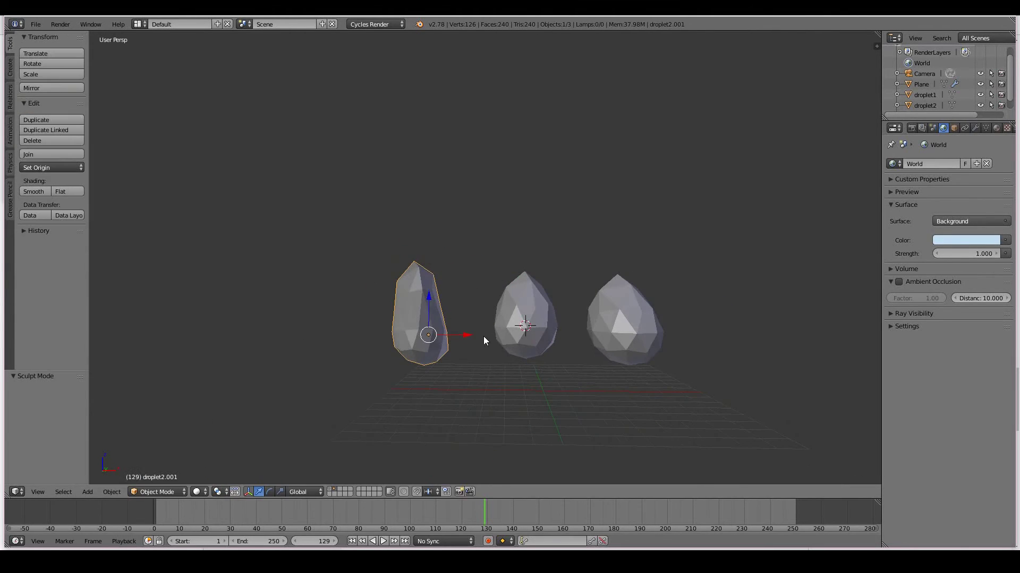
# Duplicate the slim drop to the far right of the row, sculpt the copy into a longer shape, and return to Object Mode
pyautogui.hotkey('shift', 'd')
pyautogui.click(660, 325)
pyautogui.press('Tab')
pyautogui.click(171, 492)
pyautogui.click(158, 463)
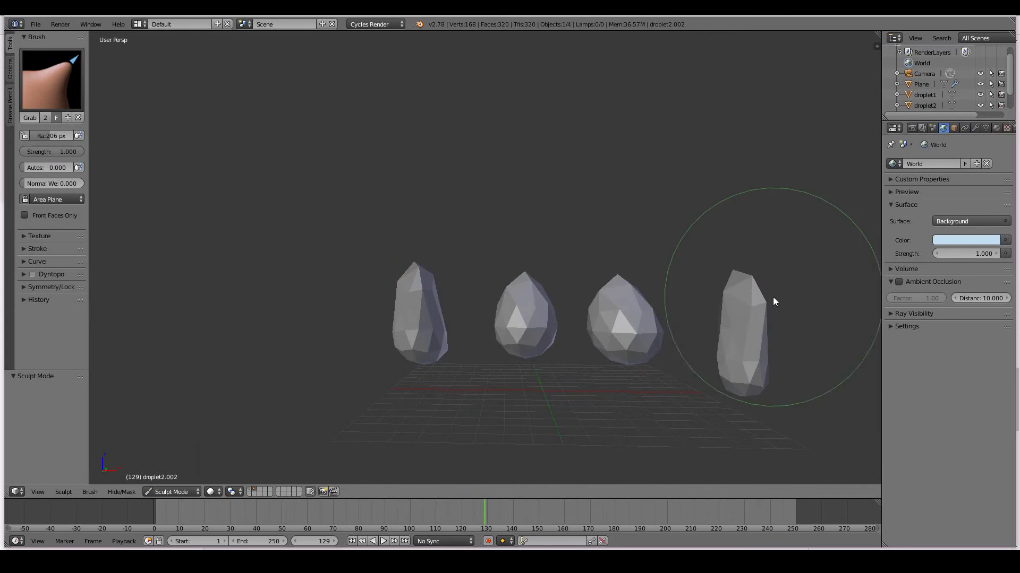
pyautogui.moveTo(774, 301)
pyautogui.mouseDown(button='middle')
pyautogui.moveTo(760, 323)
pyautogui.moveTo(530, 344)
pyautogui.moveTo(584, 329)
pyautogui.mouseUp(button='middle')
pyautogui.click(171, 492)
pyautogui.click(159, 442)
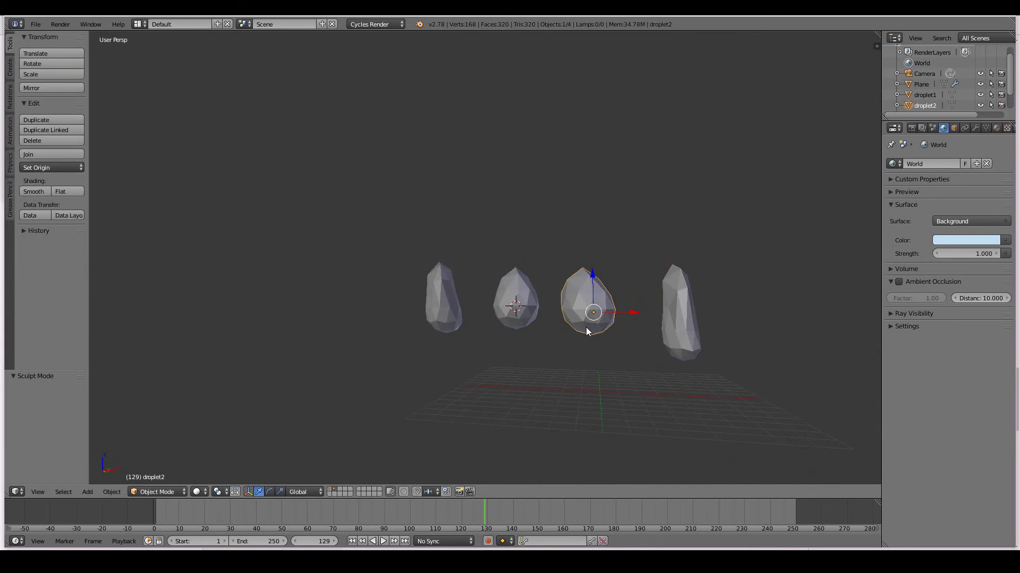
# Duplicate droplet2 to the far left of the row and sculpt the copy narrower with the Grab brush
pyautogui.hotkey('shift', 'd')
pyautogui.click(357, 319)
pyautogui.click(171, 492)
pyautogui.click(157, 463)
pyautogui.scroll(2, 251, 366)
pyautogui.scroll(2, 355, 365)
# Reduce the Grab brush radius to 99 px, refine the leftmost drop into a narrow-topped, wide-based shape, and return to Object Mode
pyautogui.press('f')
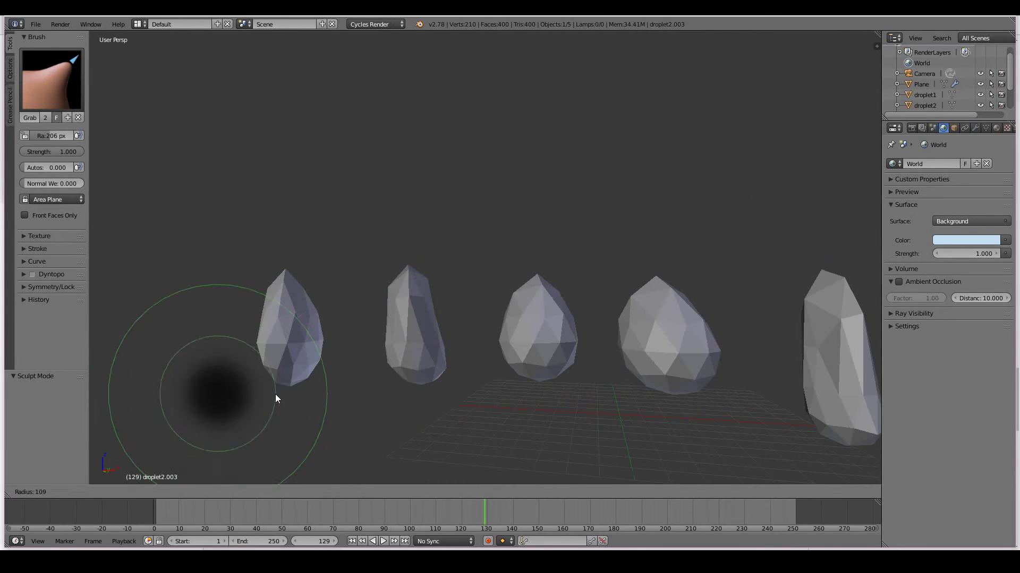
pyautogui.click(268, 393)
pyautogui.scroll(-3, 333, 390)
pyautogui.click(171, 492)
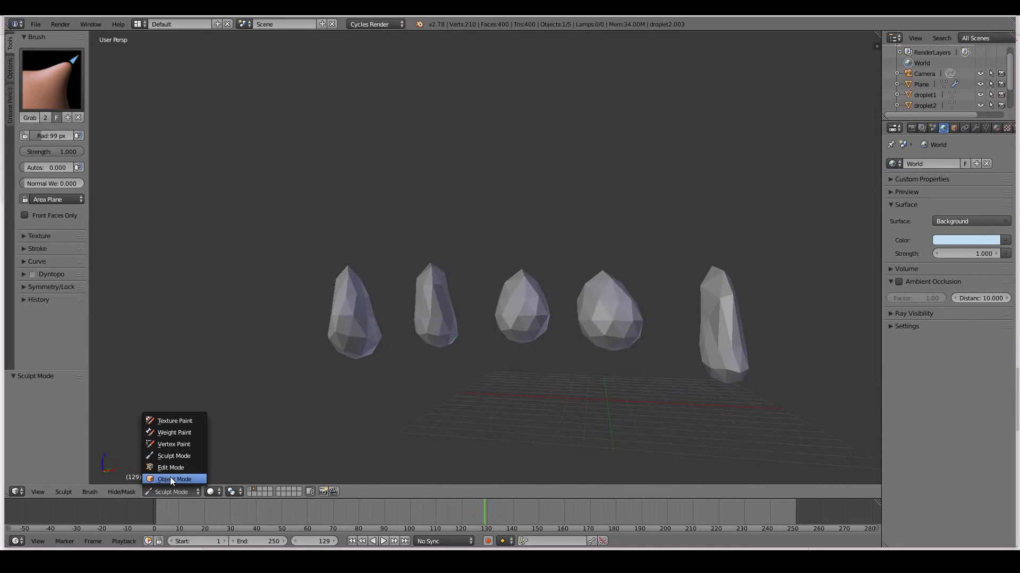
pyautogui.click(169, 477)
pyautogui.scroll(-1, 549, 209)
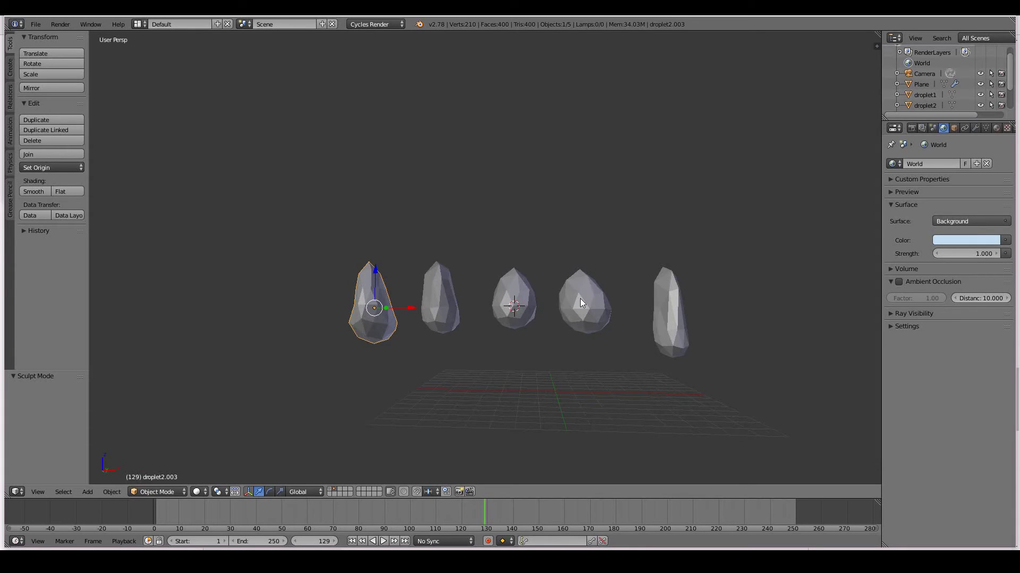
# Put all five drops into a new group named Droplets
pyautogui.moveTo(579, 299); pyautogui.dragTo(635, 240, button='right')
pyautogui.press('Escape')
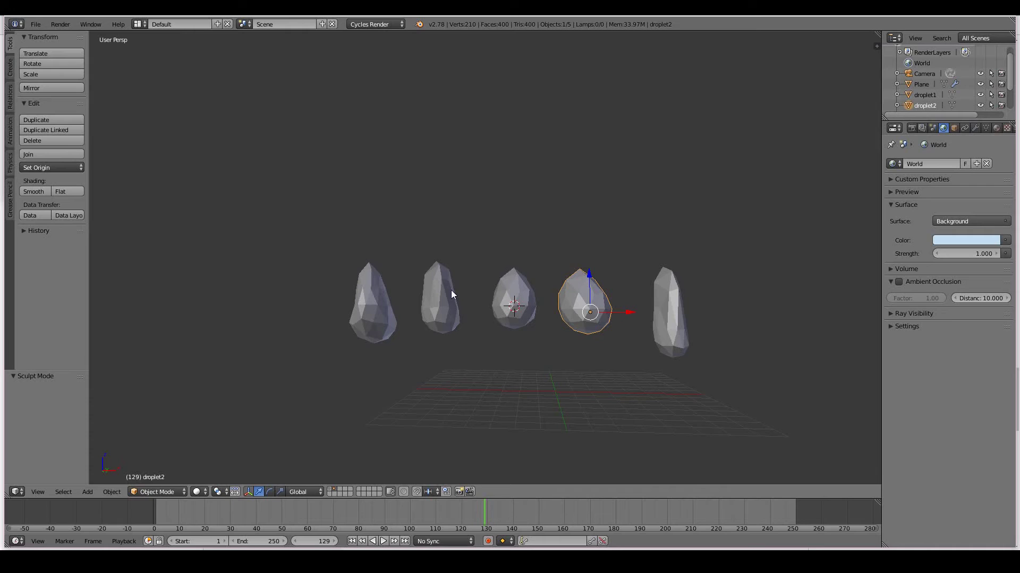
pyautogui.press('a')
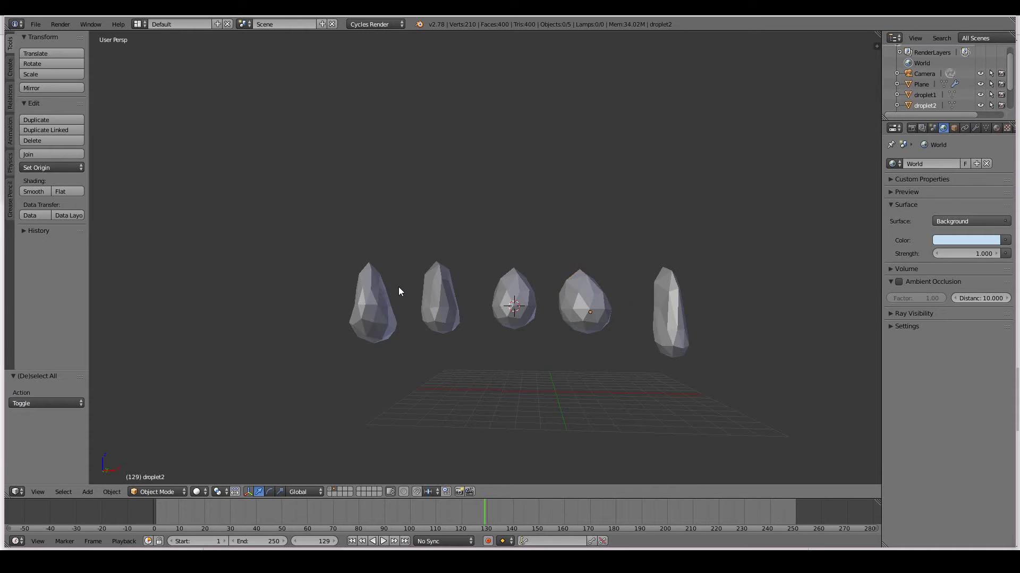
pyautogui.press('b')
pyautogui.moveTo(328, 235); pyautogui.dragTo(758, 376)
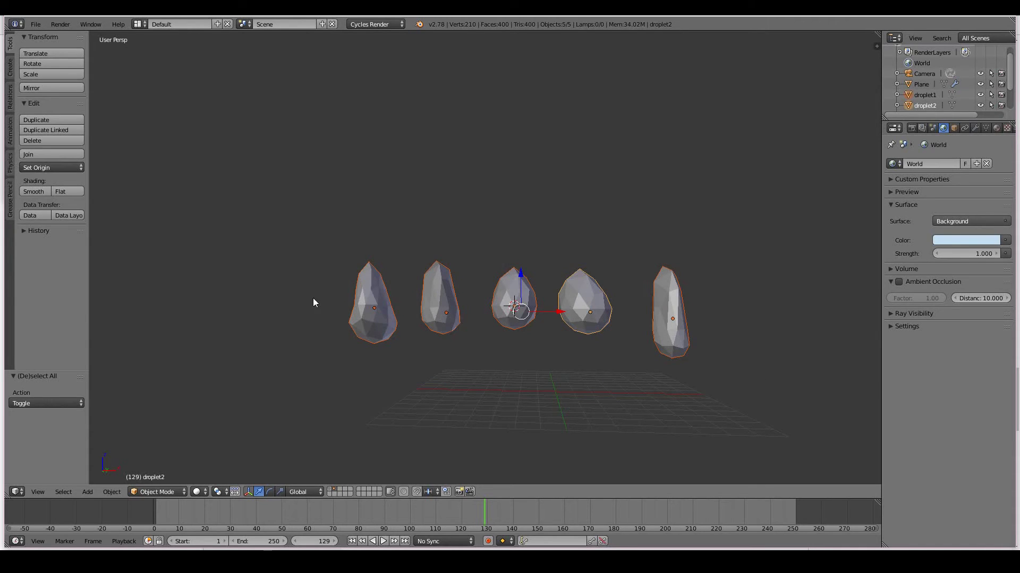
pyautogui.moveTo(450, 348); pyautogui.dragTo(476, 353, button='middle')
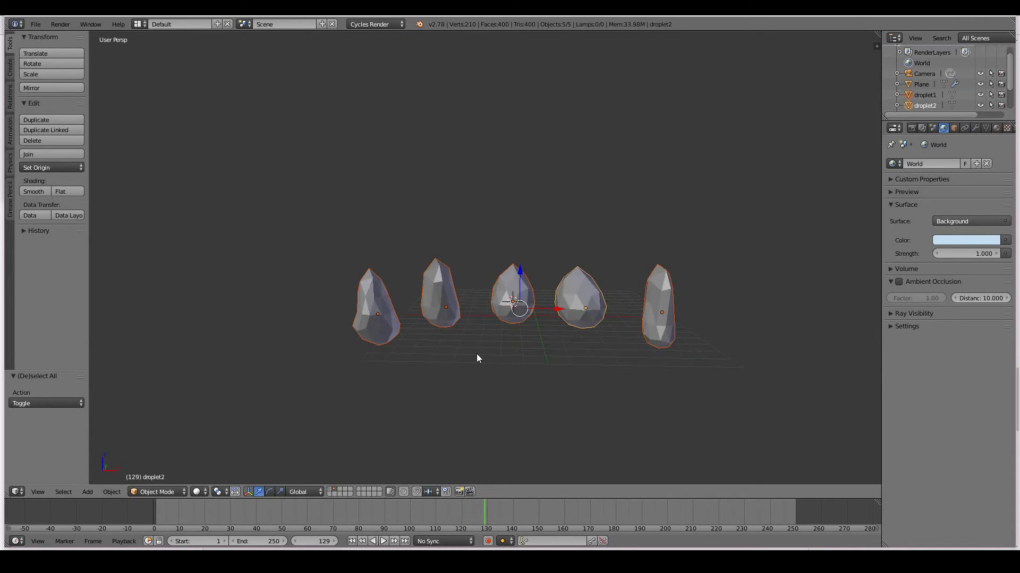
pyautogui.moveTo(624, 400); pyautogui.dragTo(612, 367, button='middle')
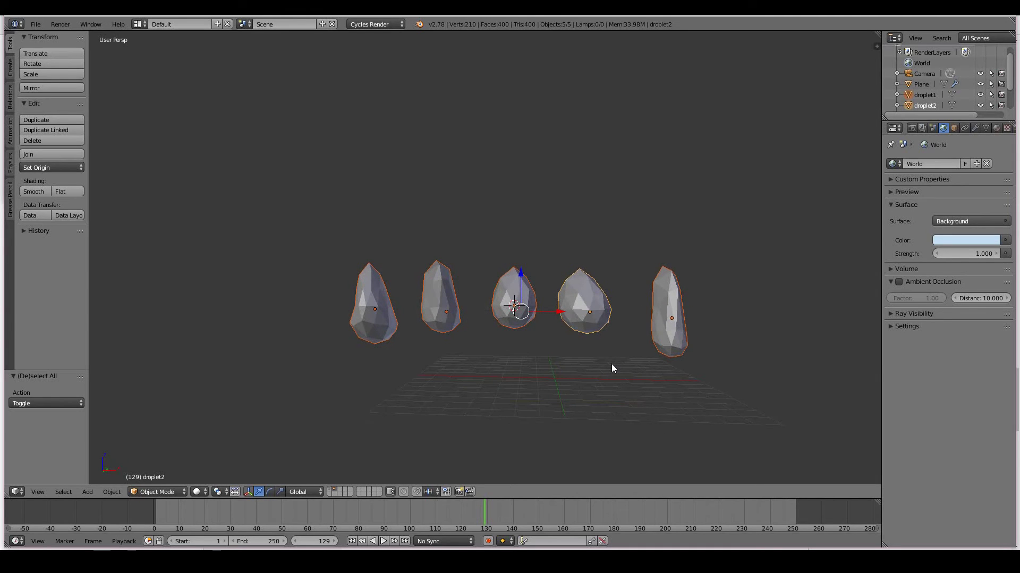
pyautogui.hotkey('ctrl', 'g')
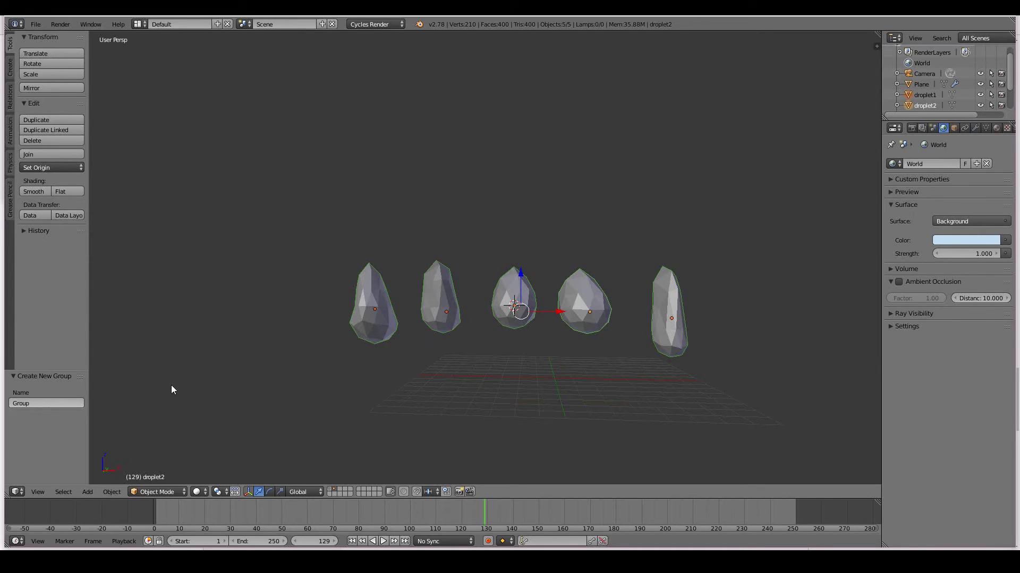
pyautogui.click(30, 406)
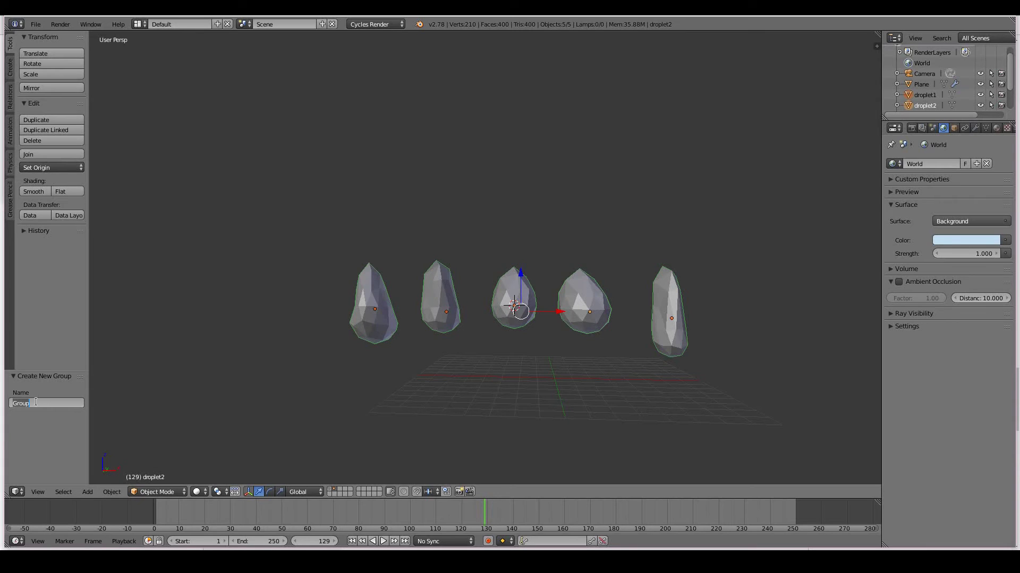
pyautogui.write('Droplets')
pyautogui.press('Return')
# Check the group membership of the individual drops in their object properties
pyautogui.rightClick(351, 308)
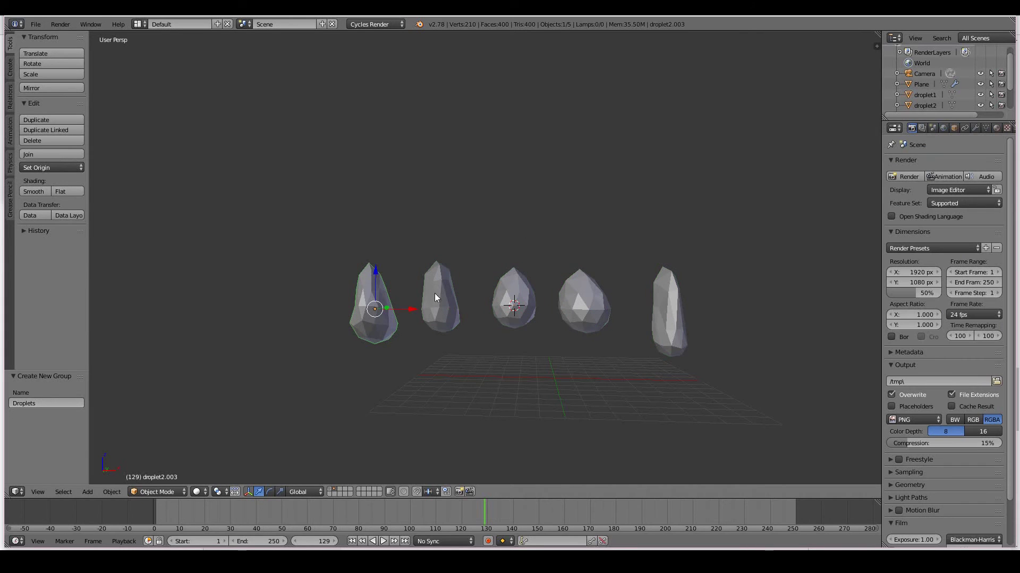
pyautogui.rightClick(438, 298)
pyautogui.rightClick(377, 302)
pyautogui.click(954, 128)
pyautogui.scroll(-3, 910, 392)
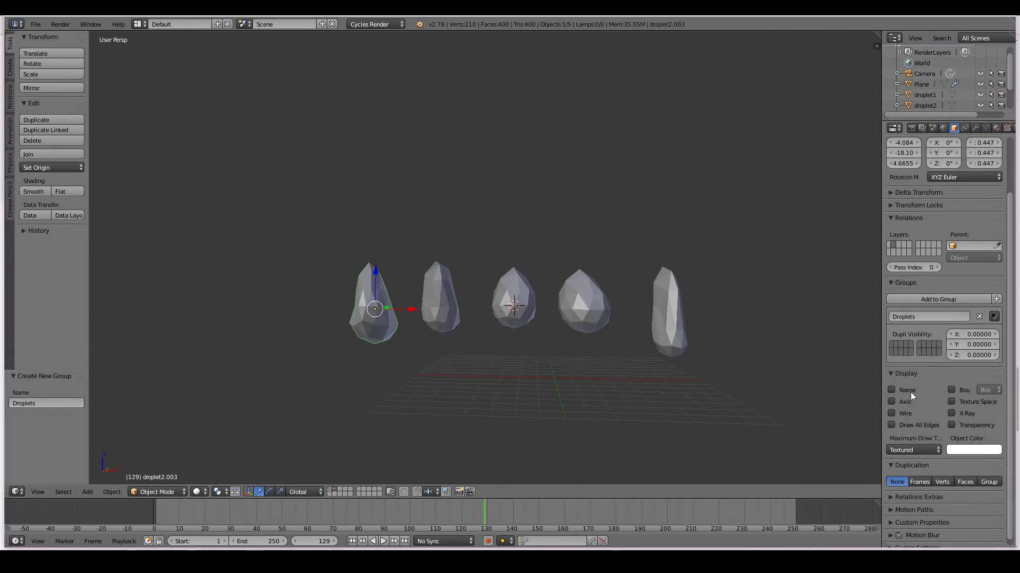
pyautogui.rightClick(496, 304)
pyautogui.rightClick(581, 294)
pyautogui.rightClick(674, 316)
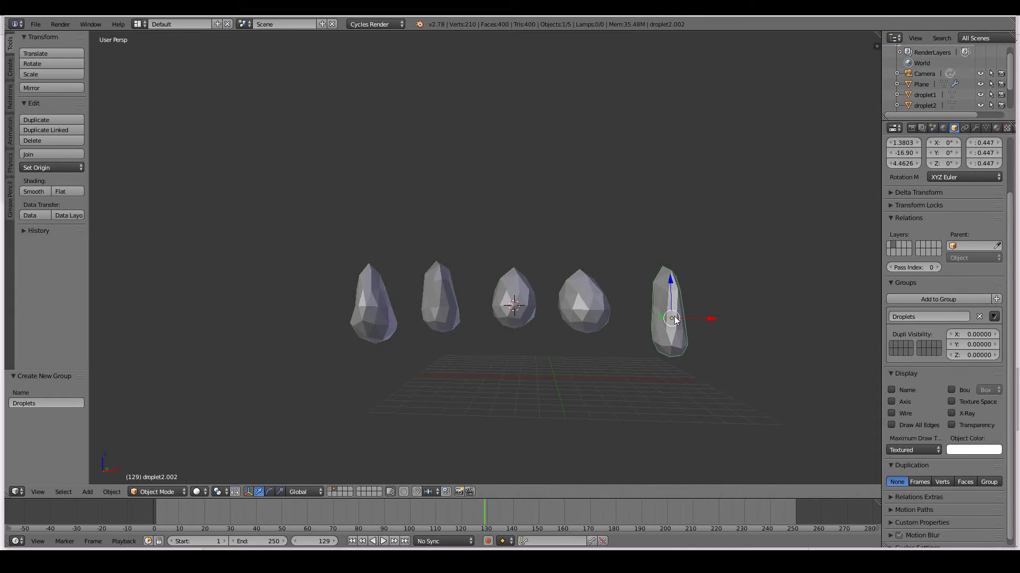
# Inspect three more drops in the row to verify that each one belongs to the Droplets group
pyautogui.rightClick(453, 304)
pyautogui.rightClick(511, 302)
pyautogui.rightClick(568, 309)
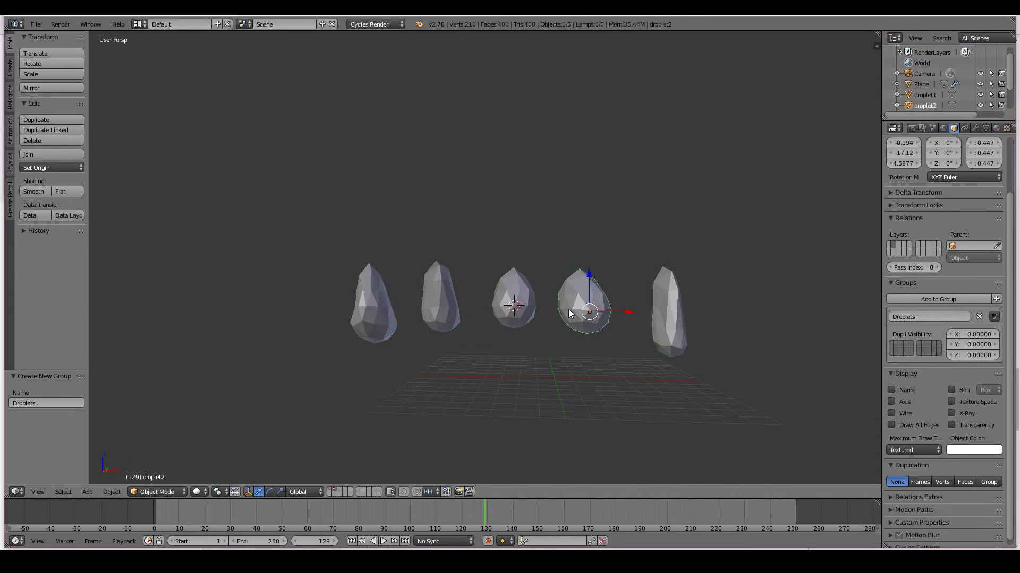
# Show the layer with the overhead emitter plane, select the plane and bring up the render settings of its particle system
pyautogui.click(331, 491)
pyautogui.moveTo(443, 338); pyautogui.dragTo(316, 140, button='middle')
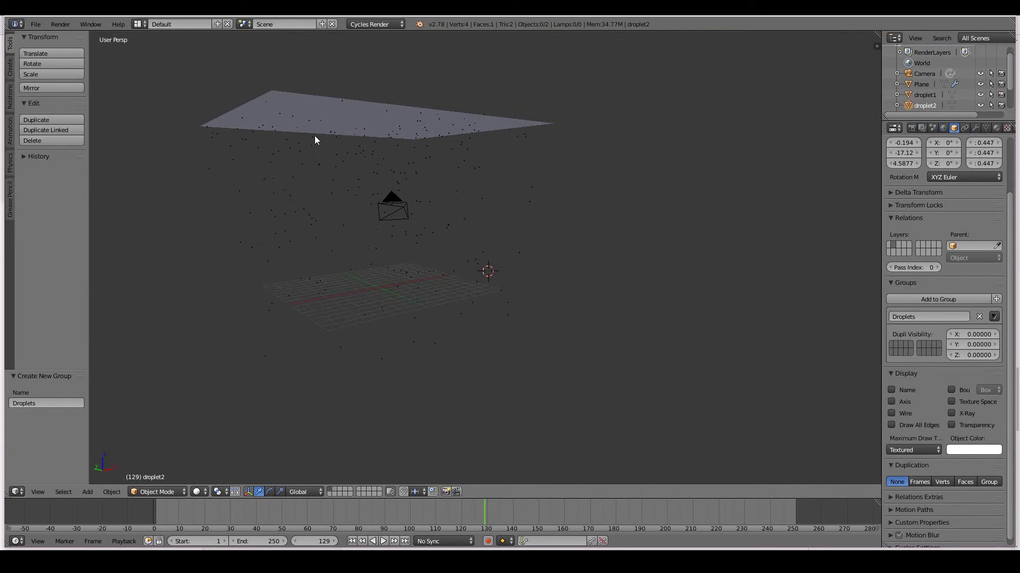
pyautogui.rightClick(333, 116)
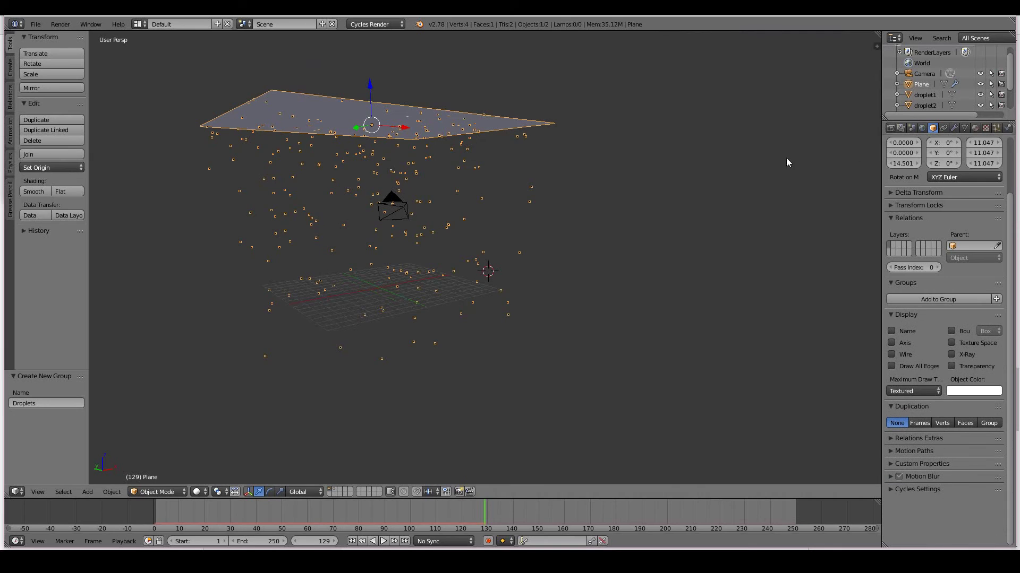
pyautogui.click(996, 128)
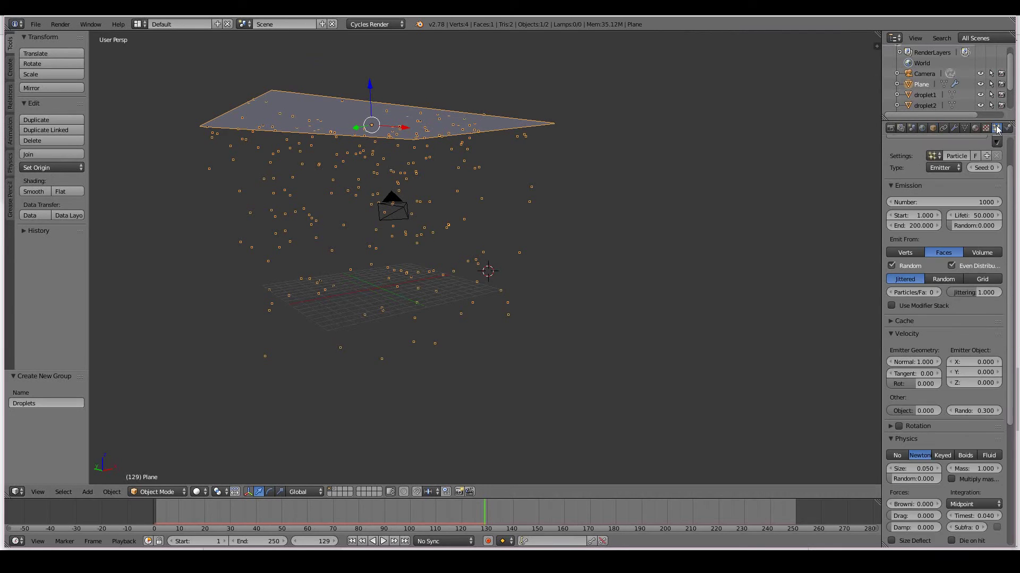
pyautogui.scroll(-8, 951, 186)
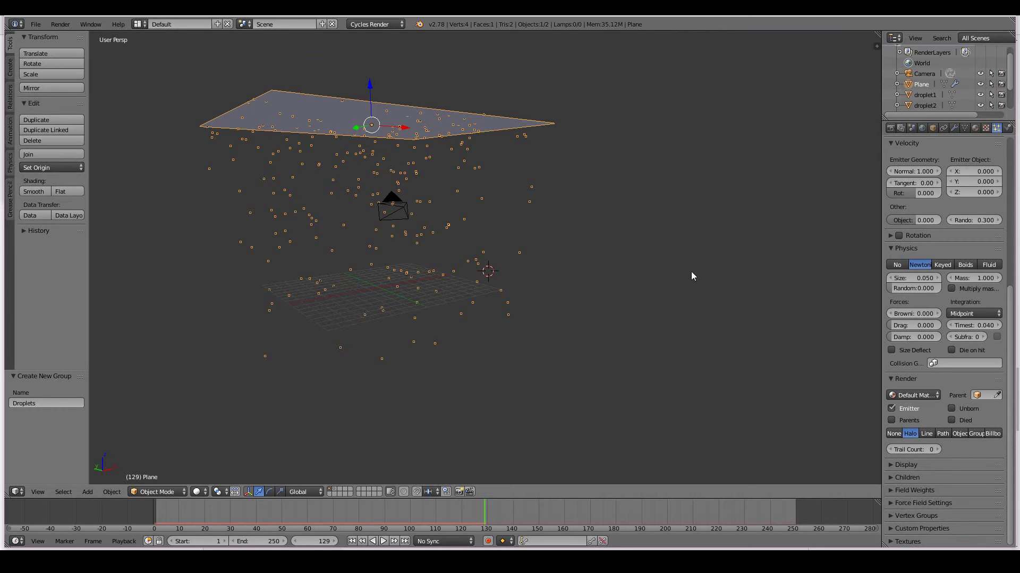
# Try rendering the plane's particles as the single object droplet1 and inspect the falling drops around the camera
pyautogui.click(957, 433)
pyautogui.click(954, 446)
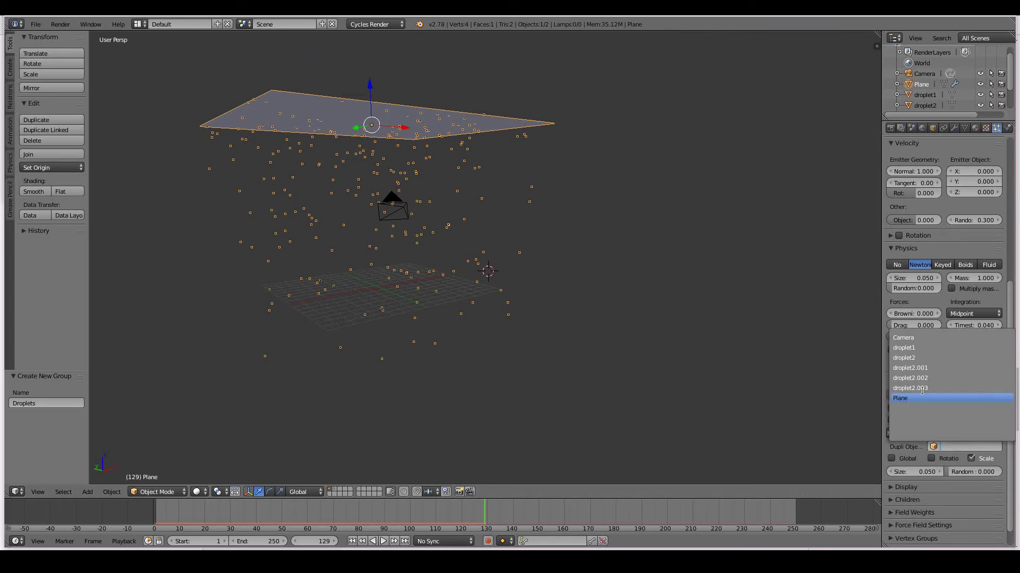
pyautogui.click(911, 347)
pyautogui.scroll(4, 588, 312)
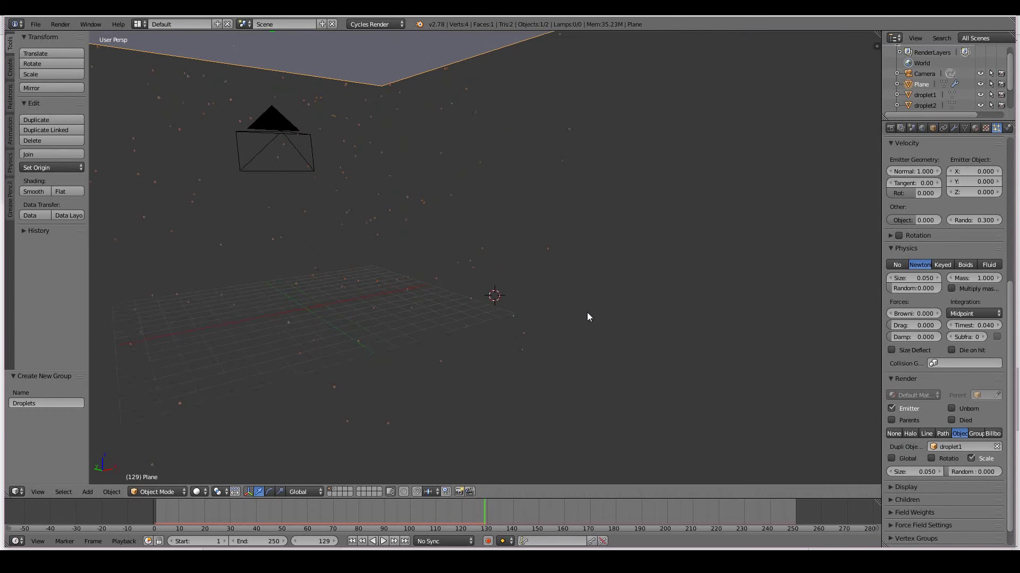
pyautogui.scroll(-4, 275, 238)
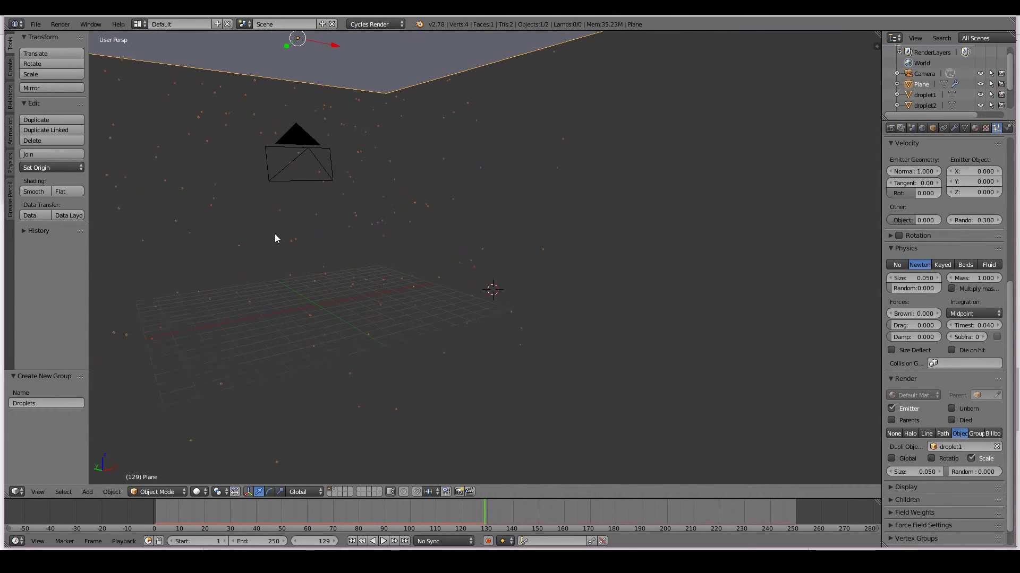
pyautogui.scroll(-1, 277, 238)
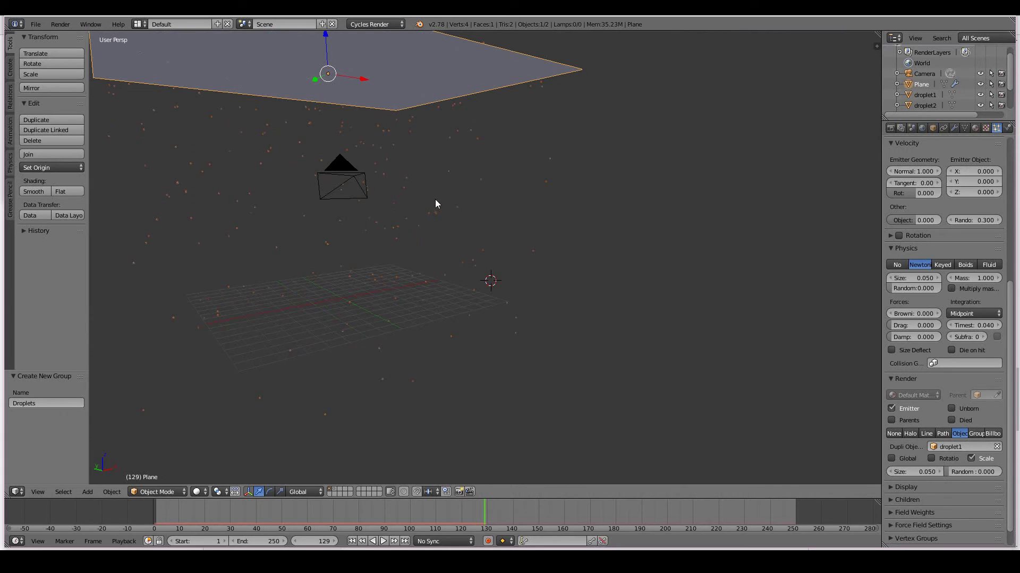
pyautogui.moveTo(435, 199); pyautogui.dragTo(372, 191, button='middle')
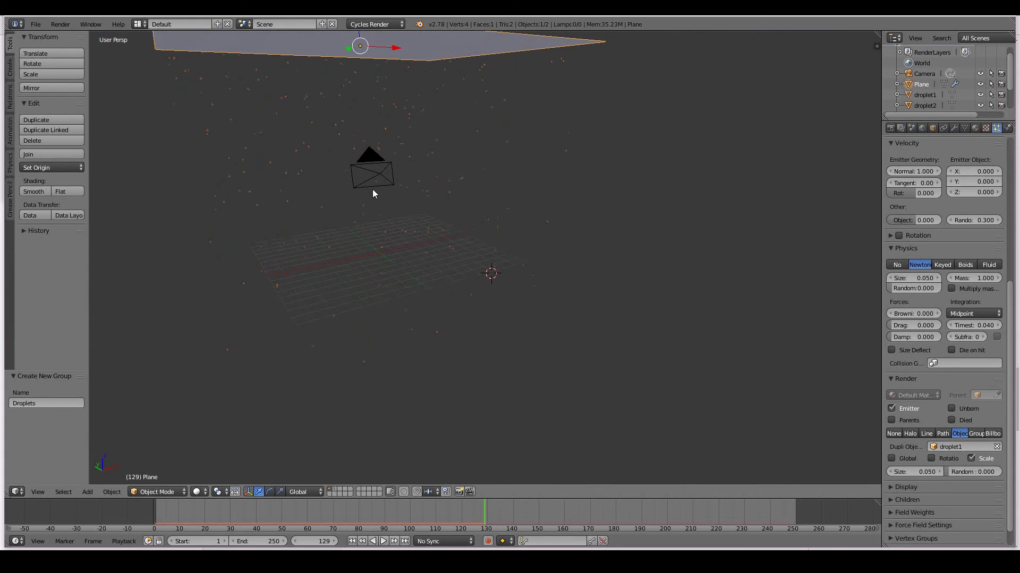
# Render the plane's particles as a group, using Droplets as the dupli group
pyautogui.click(975, 435)
pyautogui.click(973, 448)
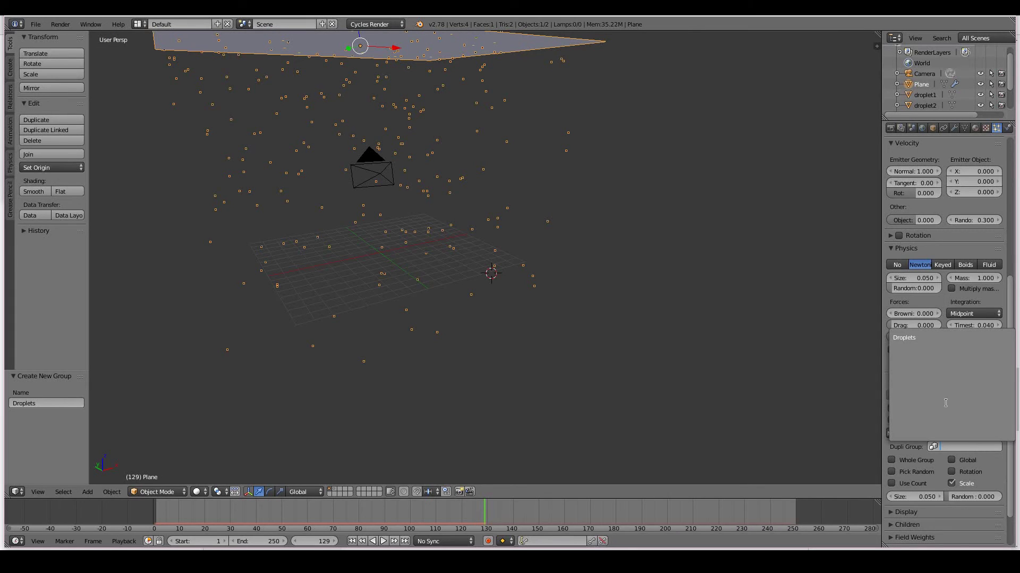
pyautogui.click(929, 336)
# Look through the camera and play the animation to preview the falling droplets
pyautogui.moveTo(637, 255); pyautogui.dragTo(527, 229, button='middle')
pyautogui.press('KP_0')
pyautogui.scroll(2, 527, 230)
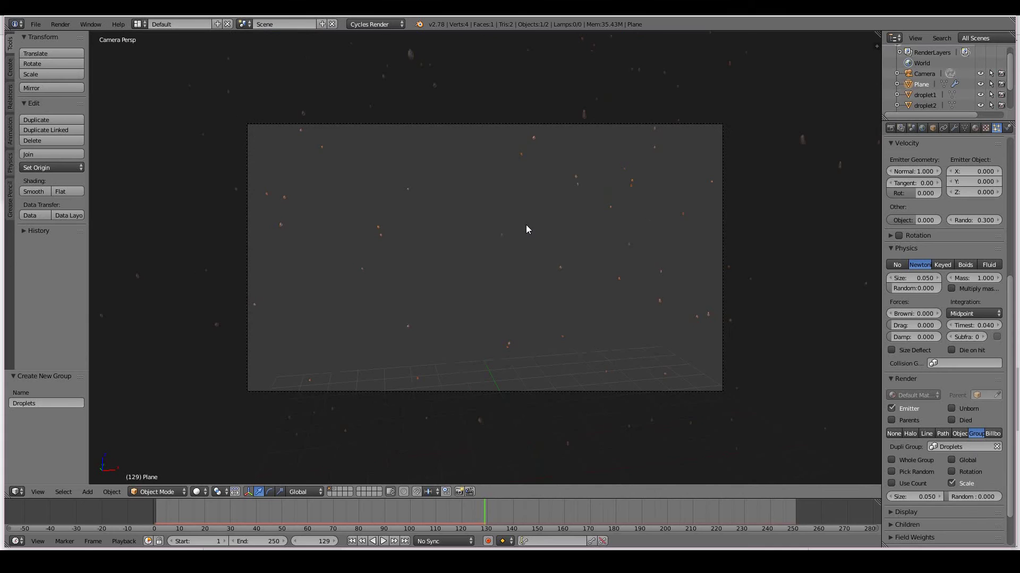
pyautogui.hotkey('alt', 'a')
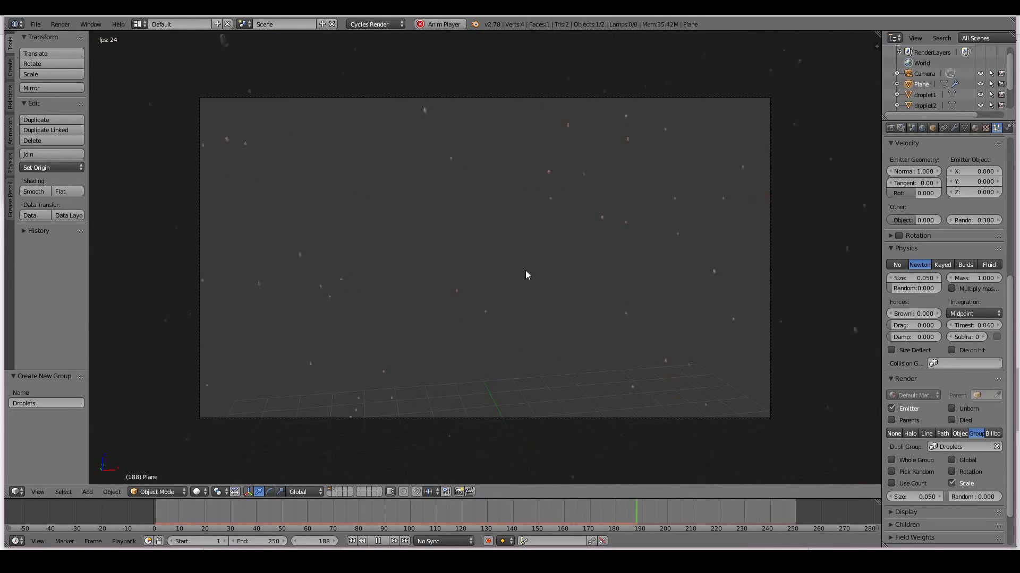
pyautogui.press('Escape')
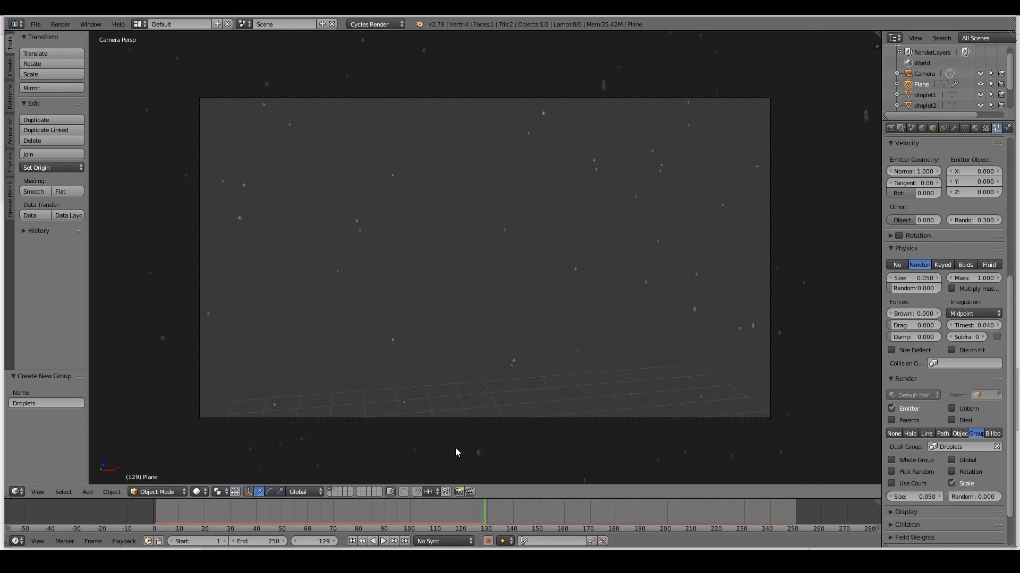
# Render frame 129 to examine the droplets against the light background, and return to the 3D view
pyautogui.press('F12')
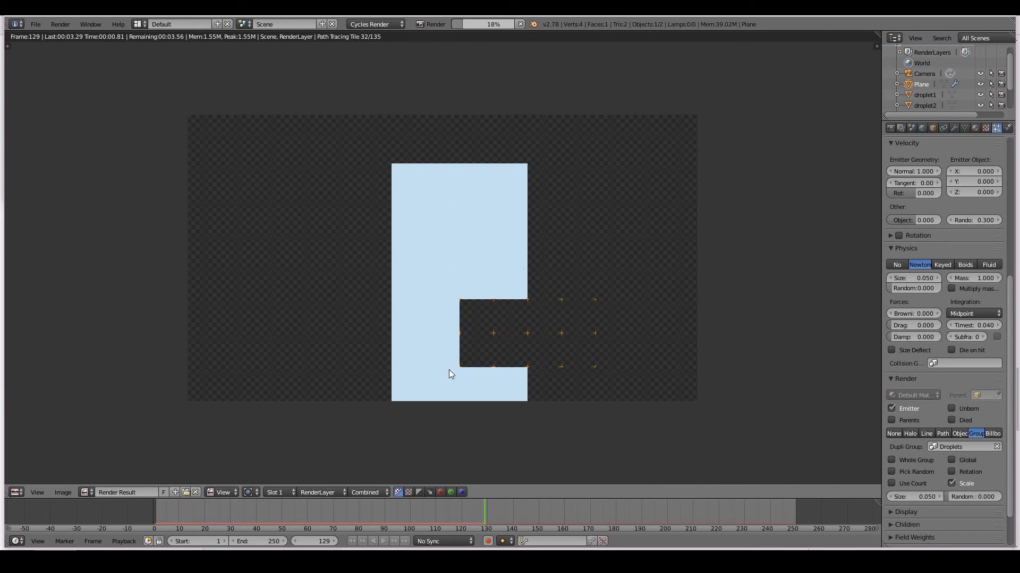
pyautogui.scroll(1, 448, 374)
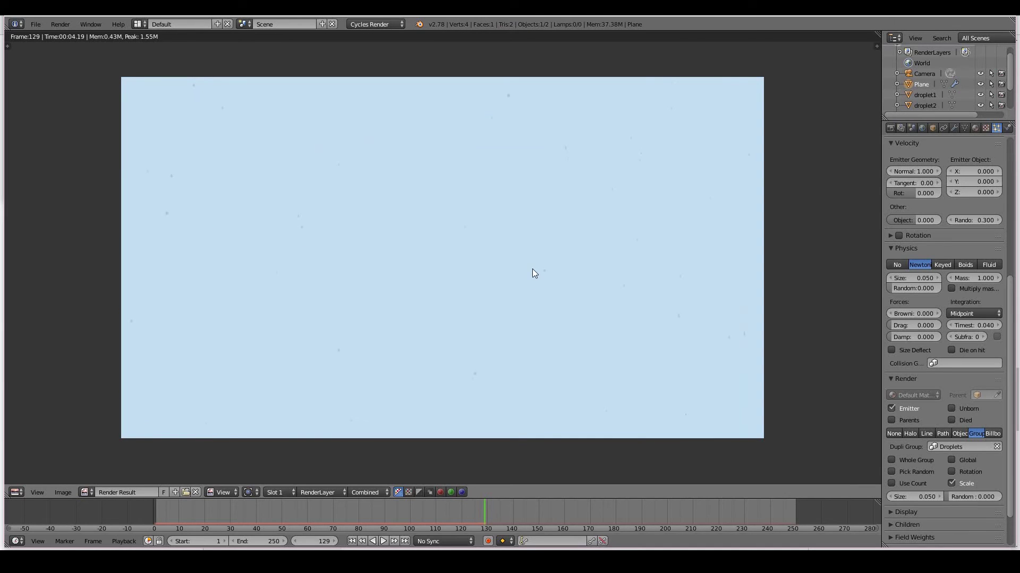
pyautogui.press('Escape')
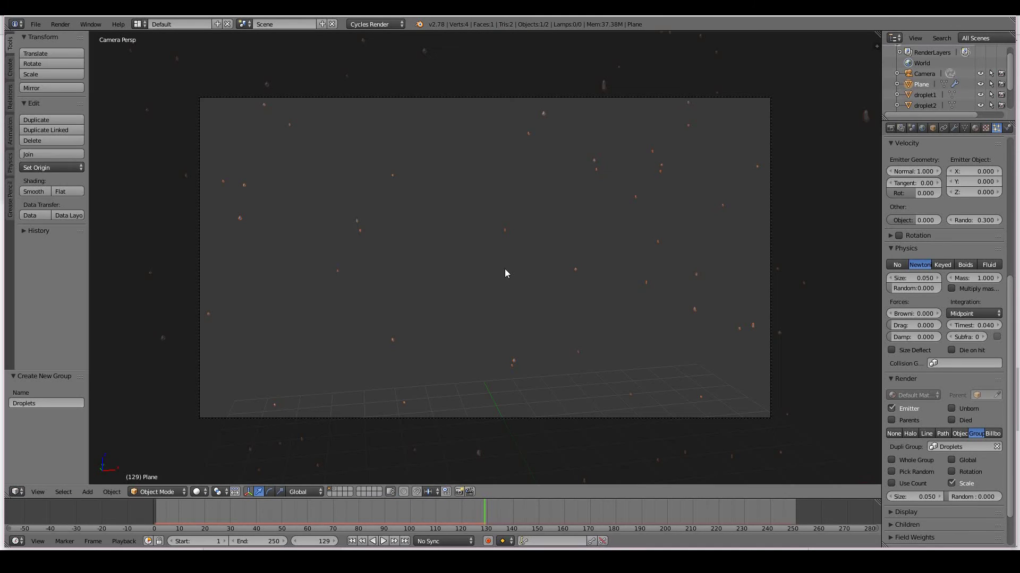
# Darken the world background colour to about R 0.027, G 0.034, B 0.040 and test-render the frame
pyautogui.click(923, 128)
pyautogui.click(973, 240)
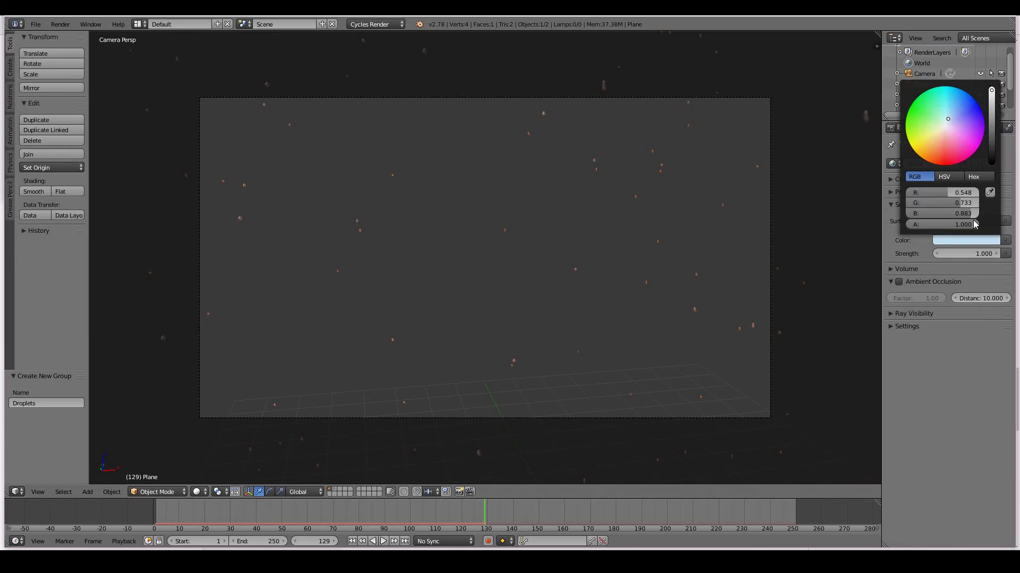
pyautogui.click(992, 158)
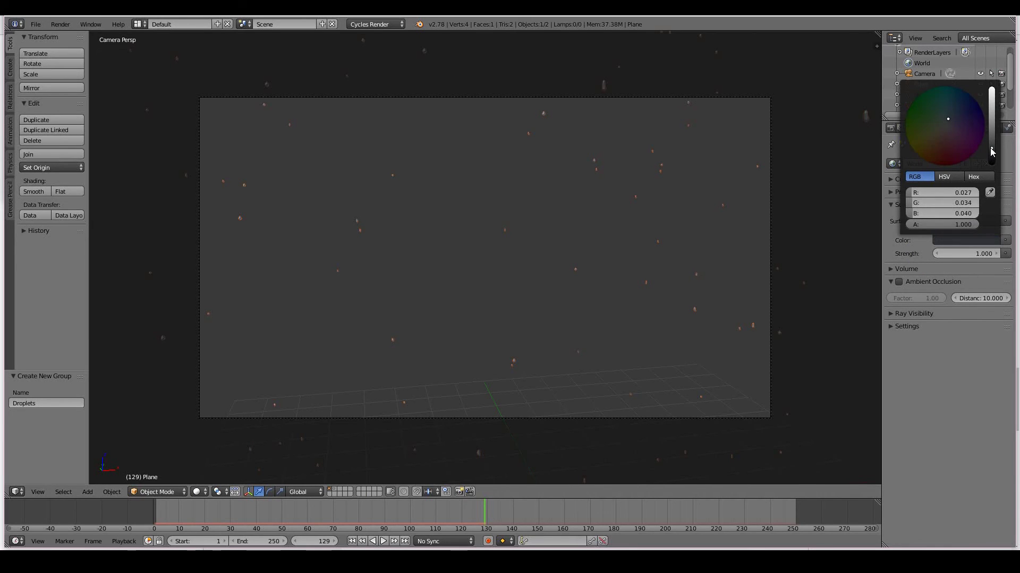
pyautogui.press('F12')
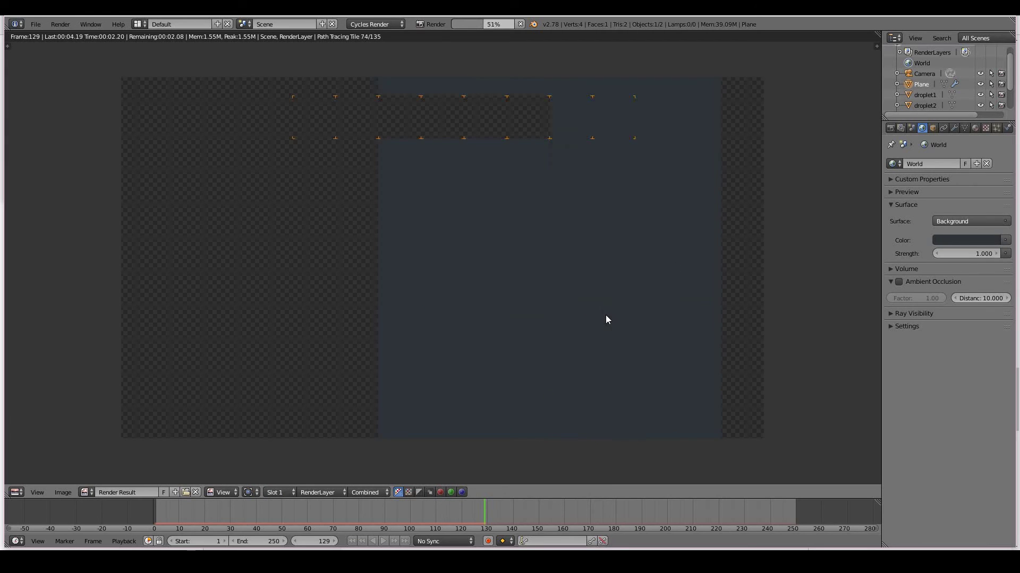
pyautogui.press('Escape')
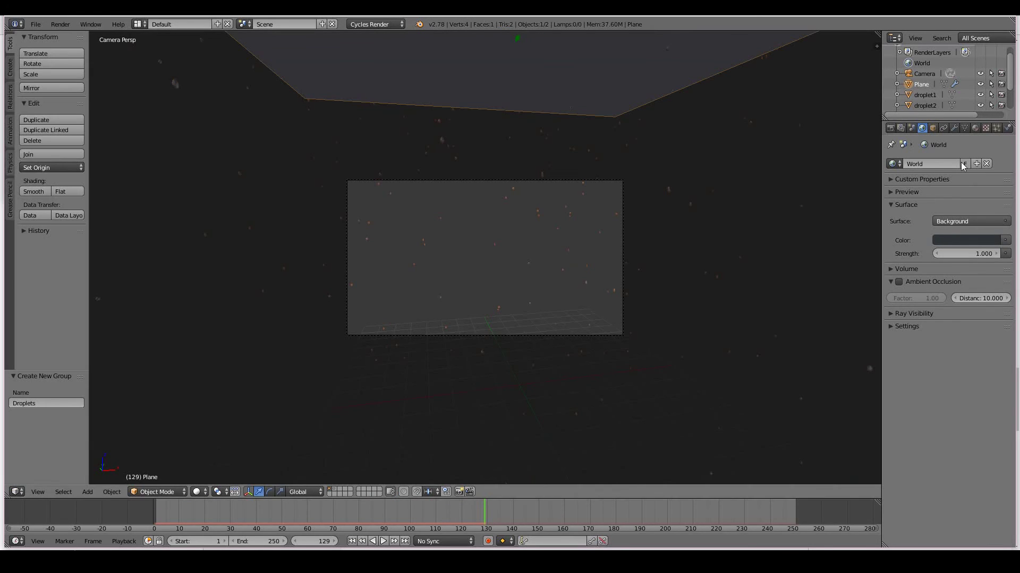
# Set the particle size to 0.090 and the number of emitted particles to 3000
pyautogui.click(996, 128)
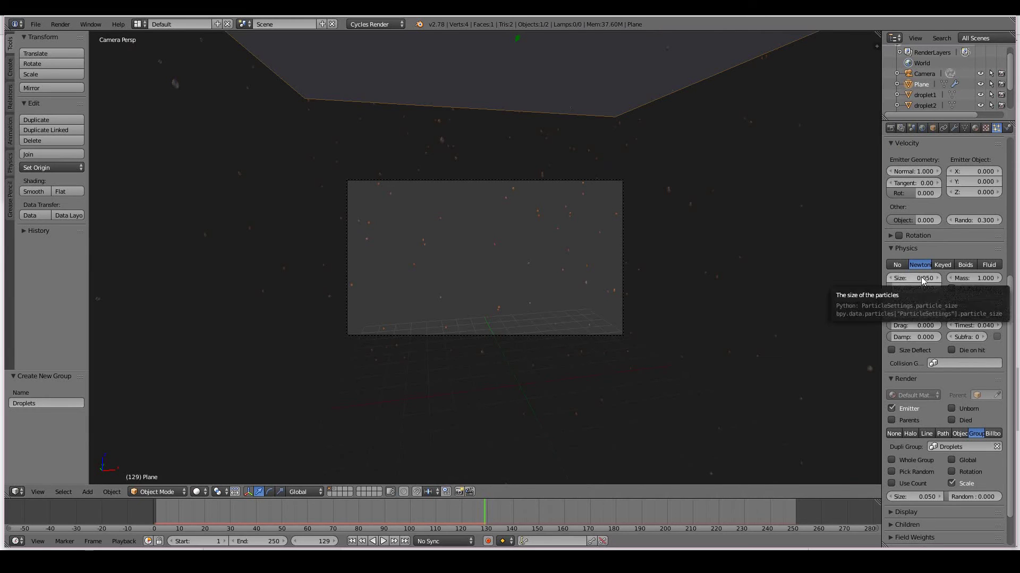
pyautogui.moveTo(924, 280); pyautogui.dragTo(930, 280)
pyautogui.scroll(10, 928, 280)
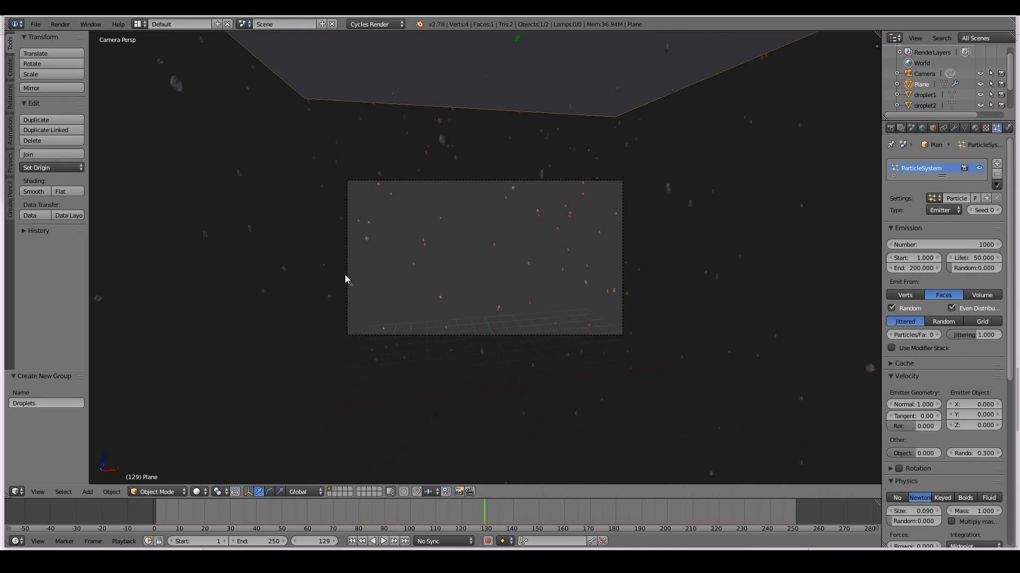
pyautogui.moveTo(346, 277); pyautogui.dragTo(389, 296, button='middle')
pyautogui.press('KP_0')
pyautogui.click(984, 244)
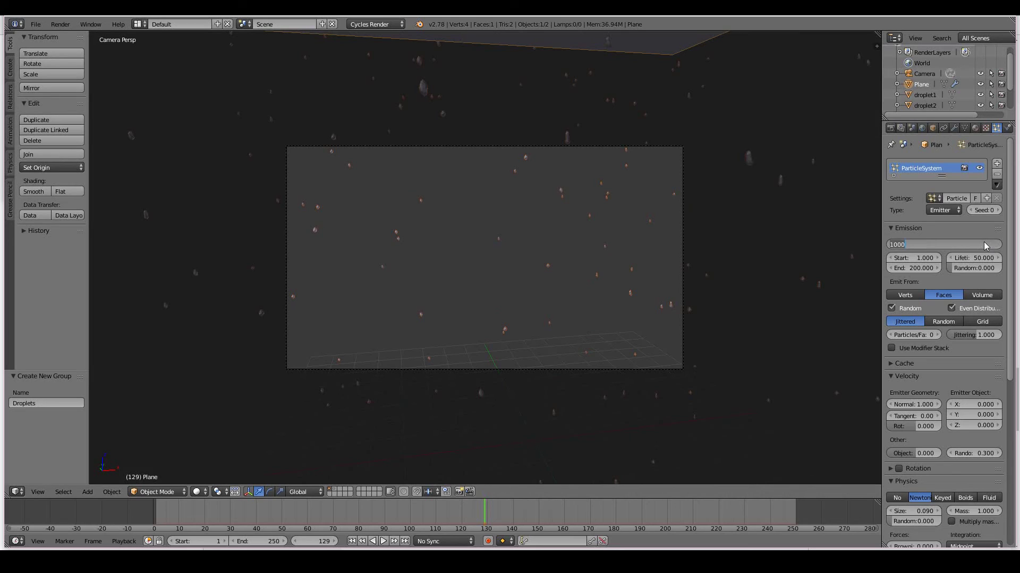
pyautogui.write('3000')
pyautogui.press('Return')
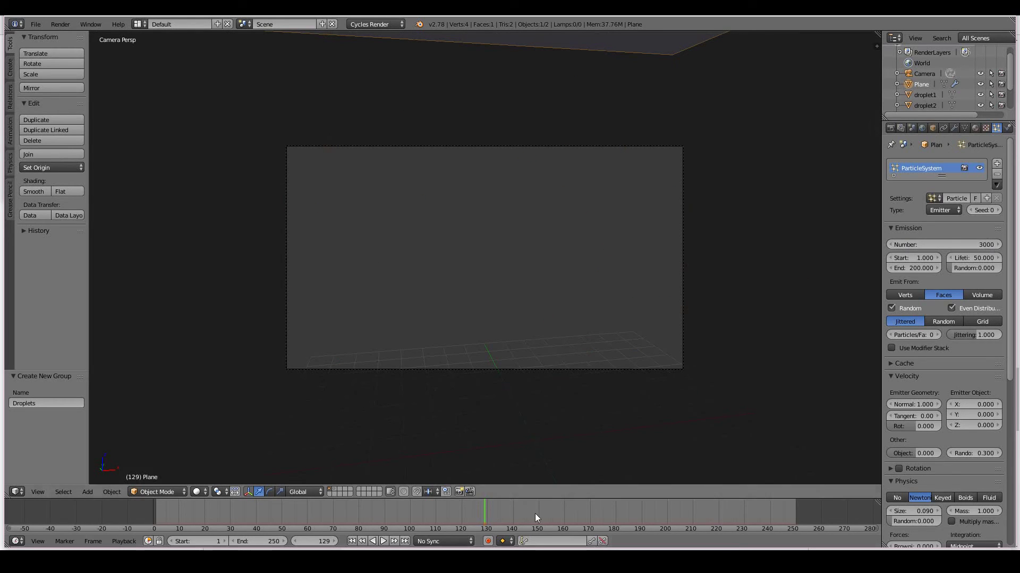
# Play the animation from the first frame, stop at frame 78 and render that frame
pyautogui.click(351, 541)
pyautogui.click(383, 542)
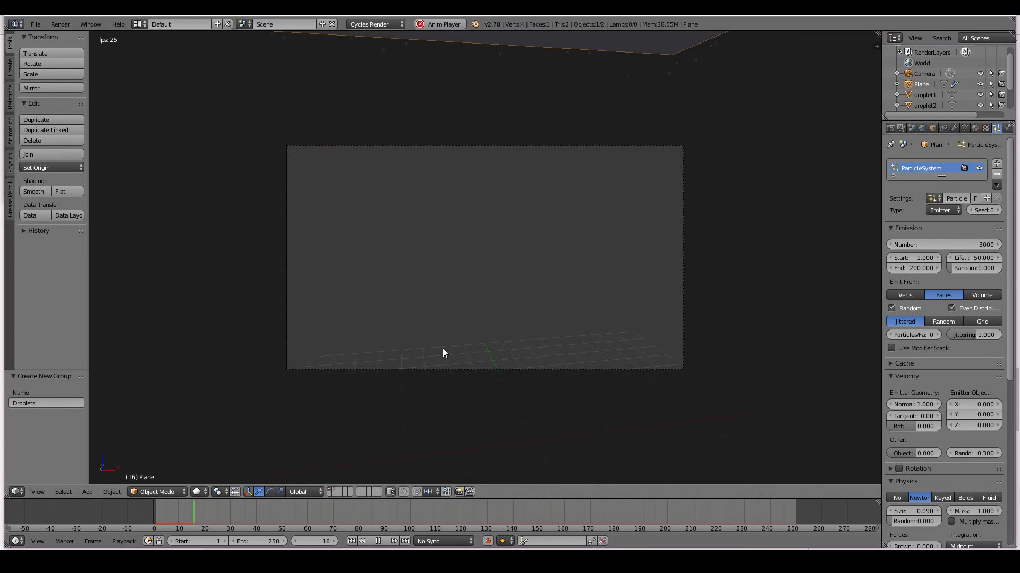
pyautogui.click(378, 541)
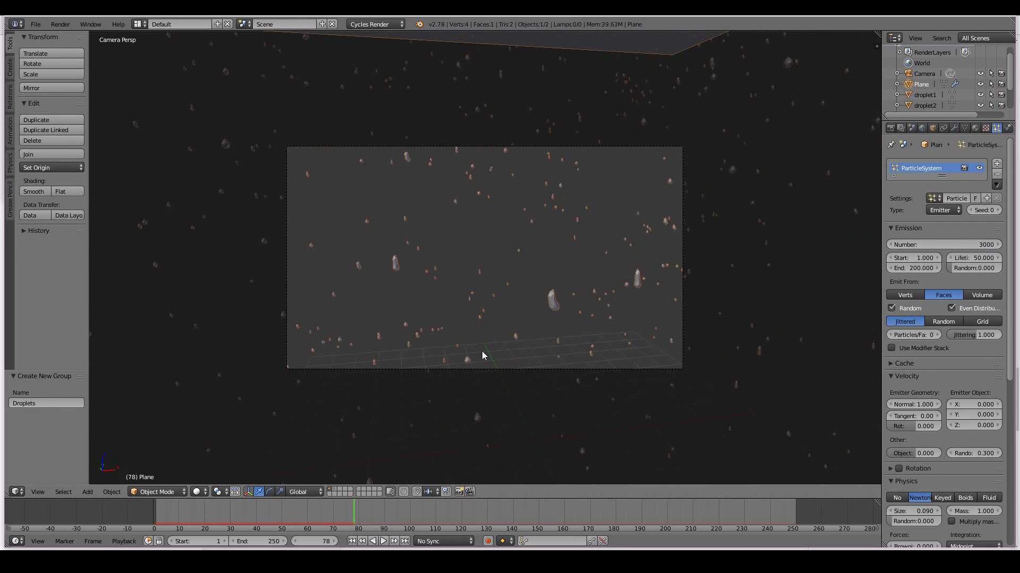
pyautogui.press('F12')
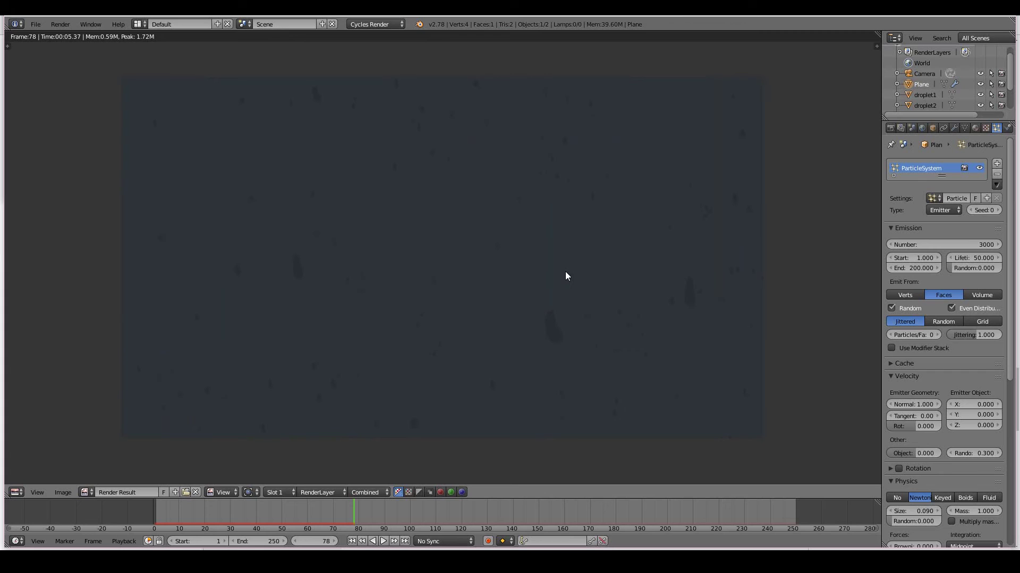
pyautogui.press('Escape')
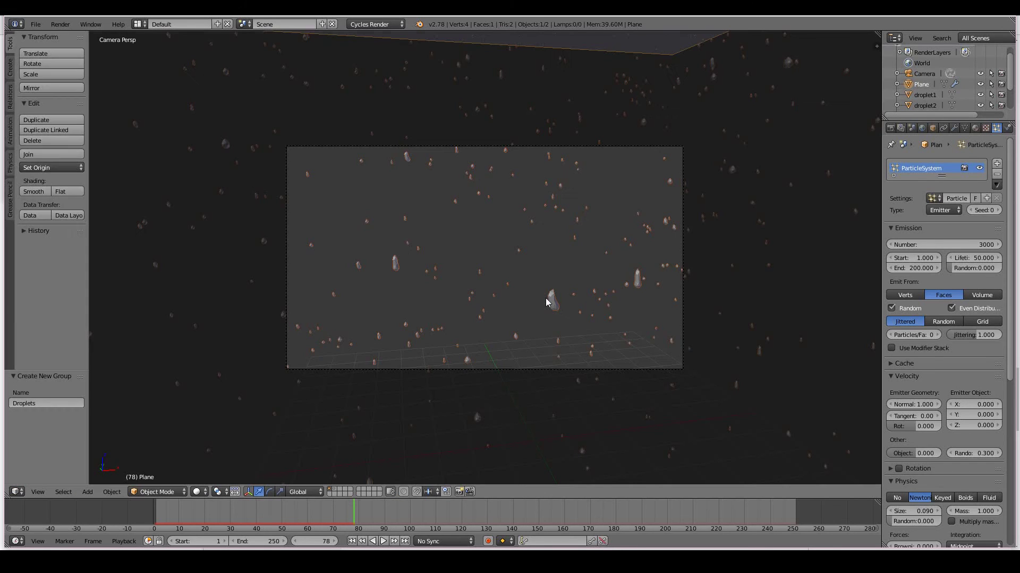
# Show the droplets' layer, select droplet2 and give it a new material with a Glass BSDF surface
pyautogui.hotkey('shift', 'z')
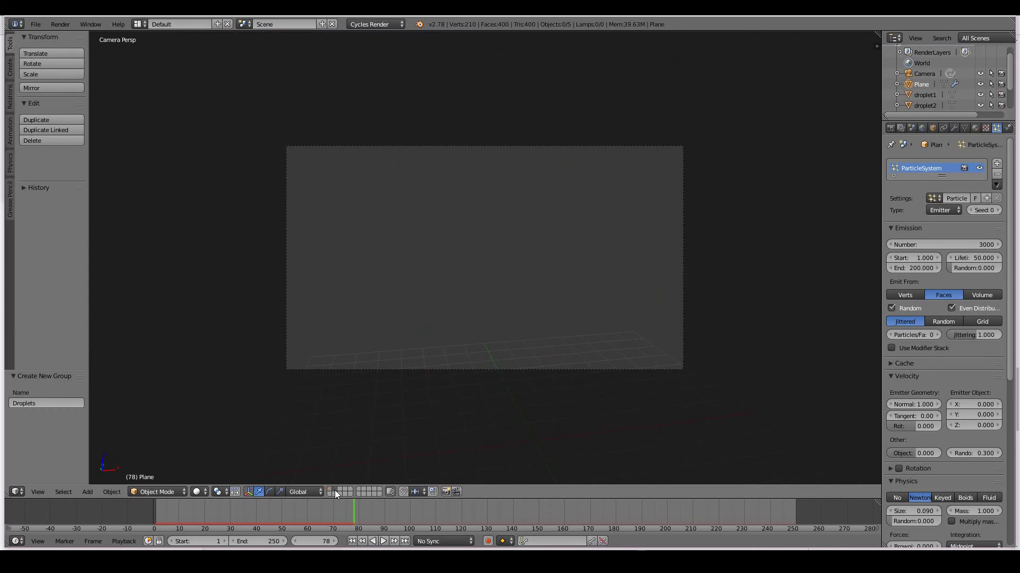
pyautogui.press('a')
pyautogui.moveTo(464, 291); pyautogui.dragTo(498, 314, button='middle')
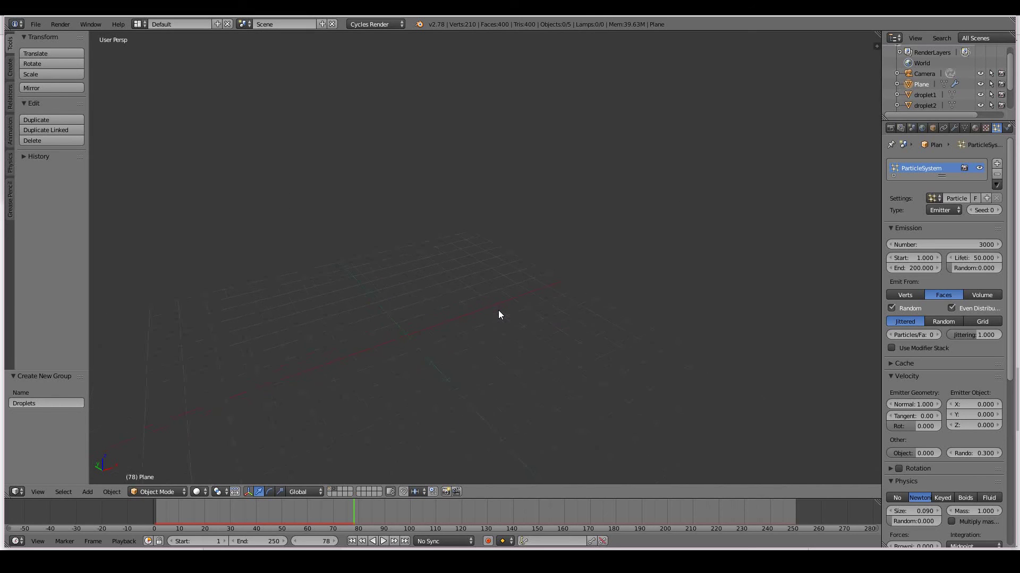
pyautogui.scroll(-4, 498, 314)
pyautogui.rightClick(604, 333)
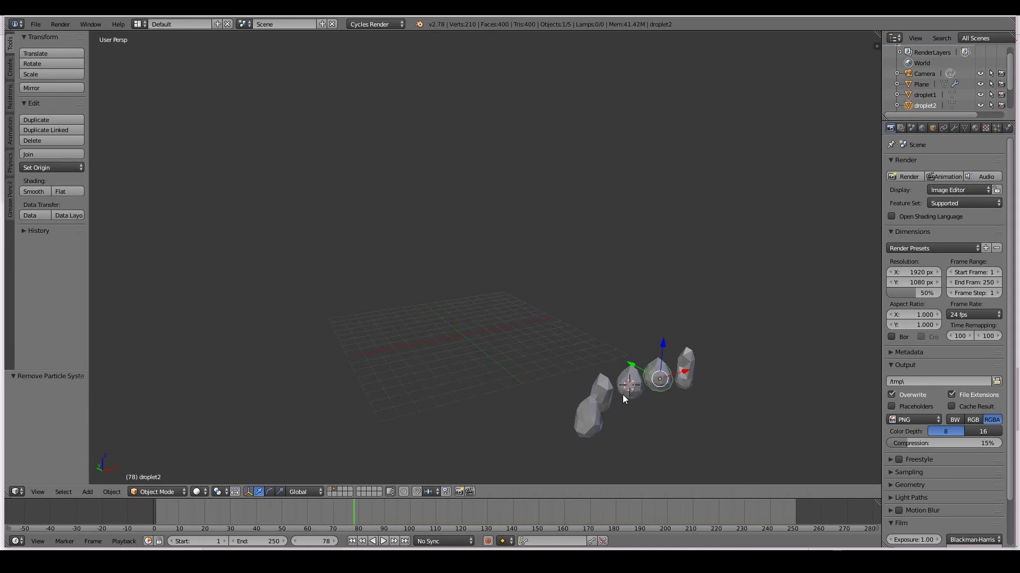
pyautogui.rightClick(626, 393)
pyautogui.rightClick(658, 387)
pyautogui.click(975, 128)
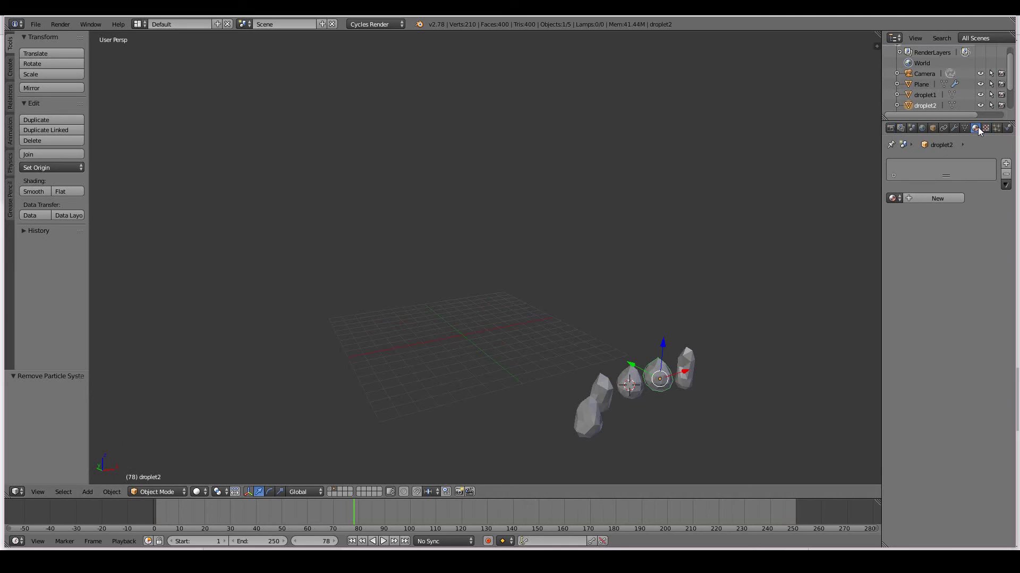
pyautogui.click(935, 198)
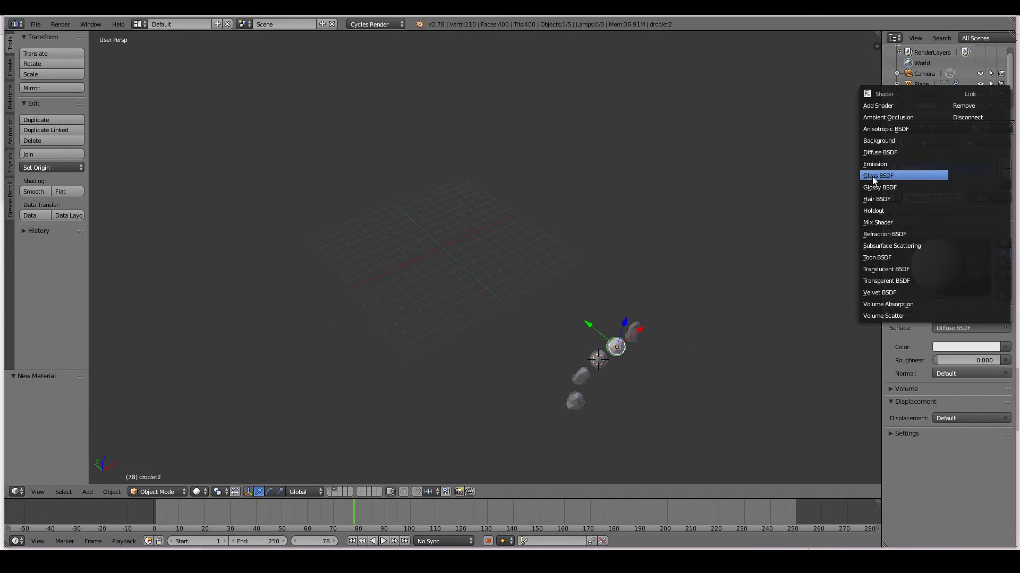
pyautogui.click(871, 175)
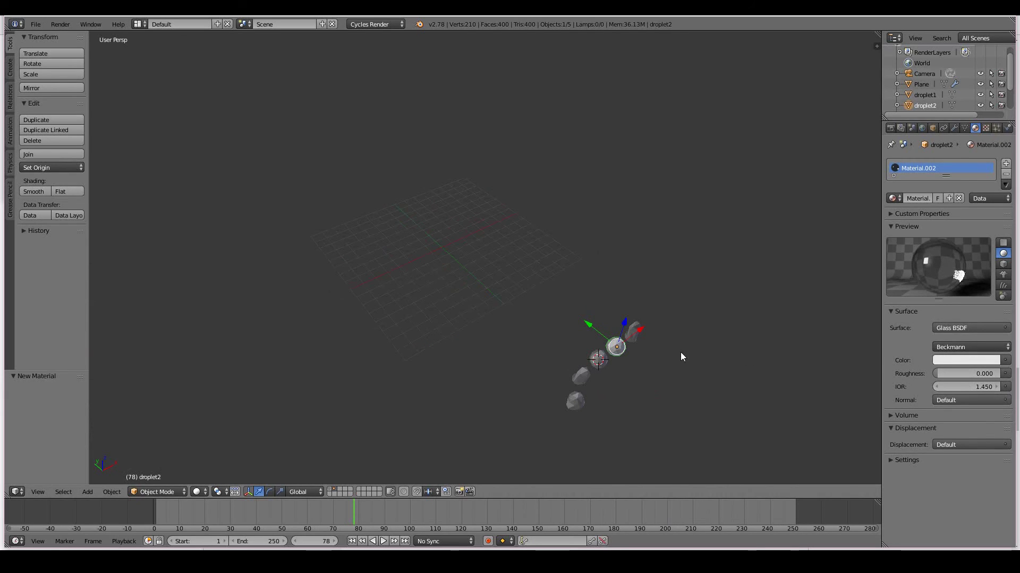
# Rename droplet2's glass material as droplet
pyautogui.moveTo(680, 352); pyautogui.dragTo(648, 341, button='middle')
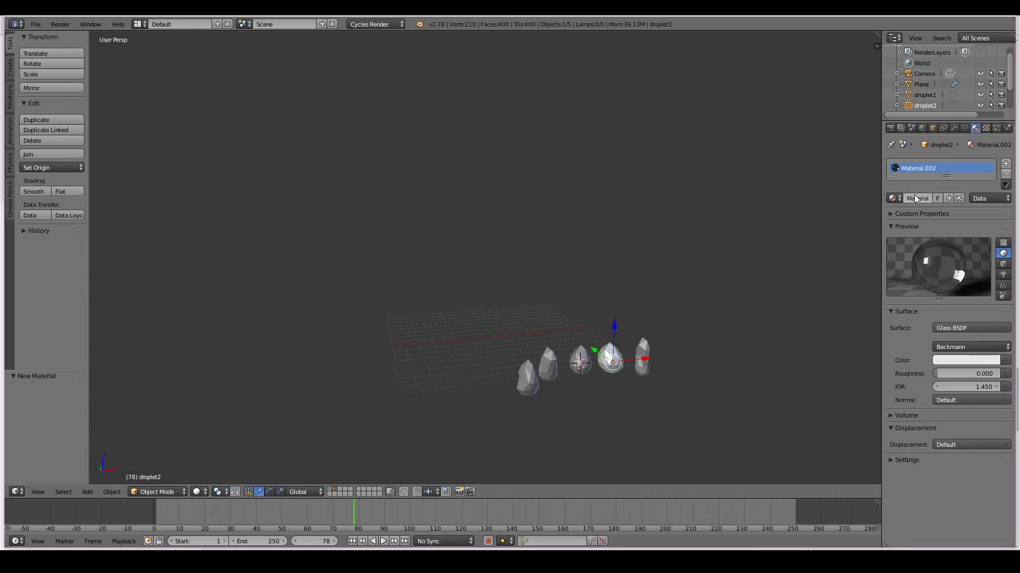
pyautogui.write('droplet')
pyautogui.press('Return')
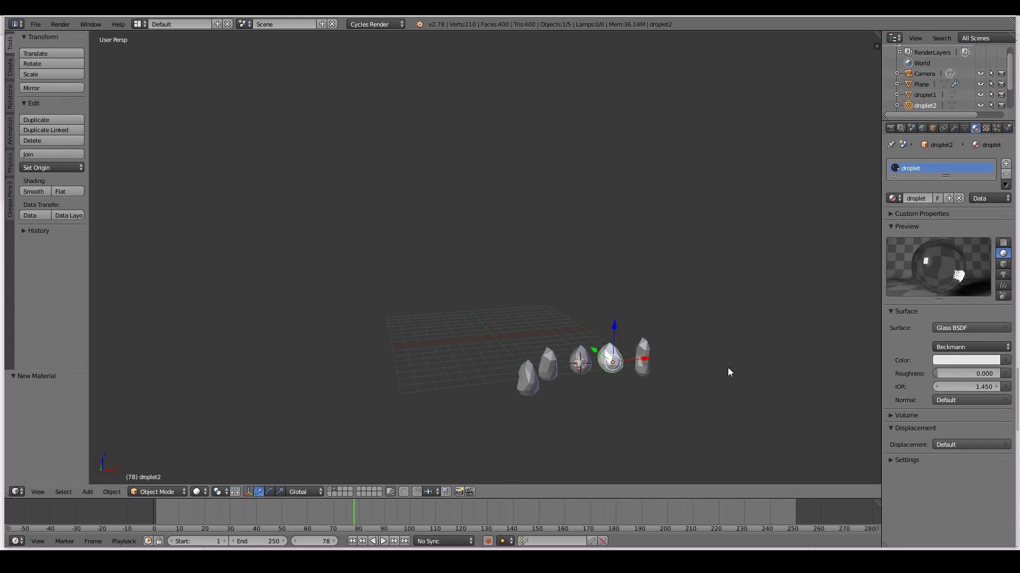
# Select all five droplets with droplet2 as the active object and link its material to the others
pyautogui.click(523, 378)
pyautogui.keyDown('shift'); pyautogui.click(550, 367); pyautogui.keyUp('shift')
pyautogui.keyDown('shift'); pyautogui.click(580, 363); pyautogui.keyUp('shift')
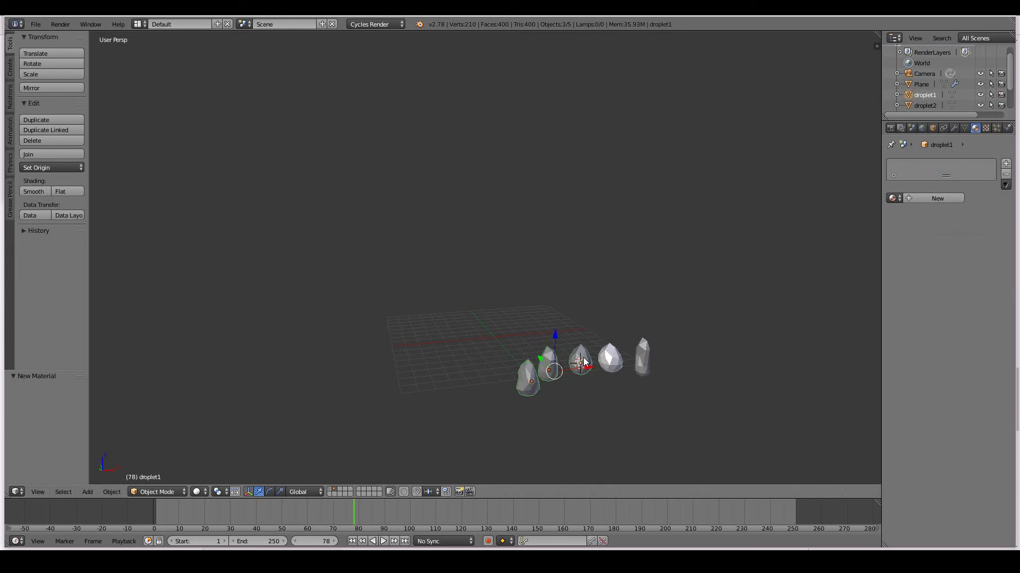
pyautogui.keyDown('shift'); pyautogui.click(641, 359); pyautogui.keyUp('shift')
pyautogui.keyDown('shift'); pyautogui.click(608, 359); pyautogui.keyUp('shift')
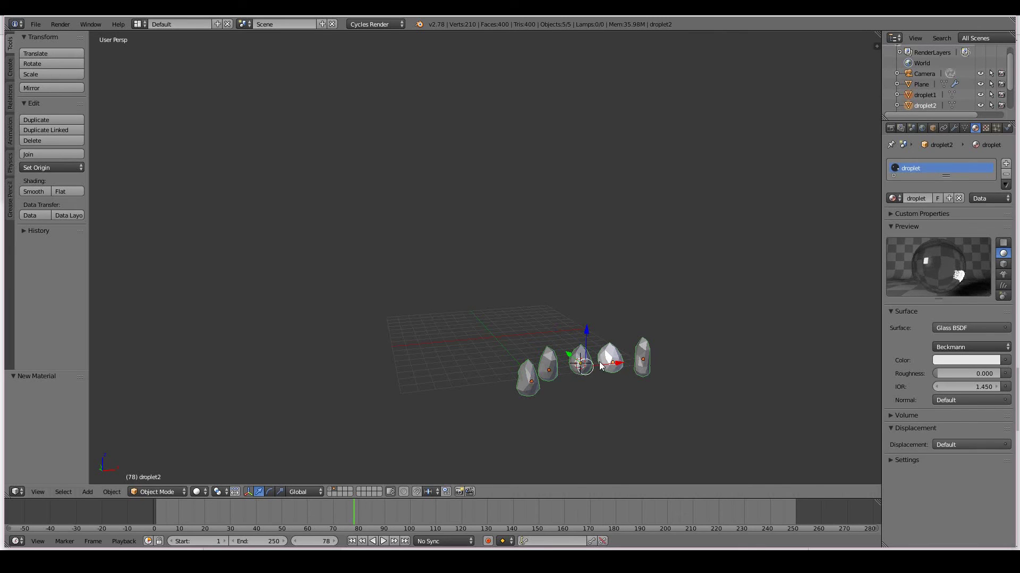
pyautogui.hotkey('ctrl', 'l')
pyautogui.moveTo(601, 365)
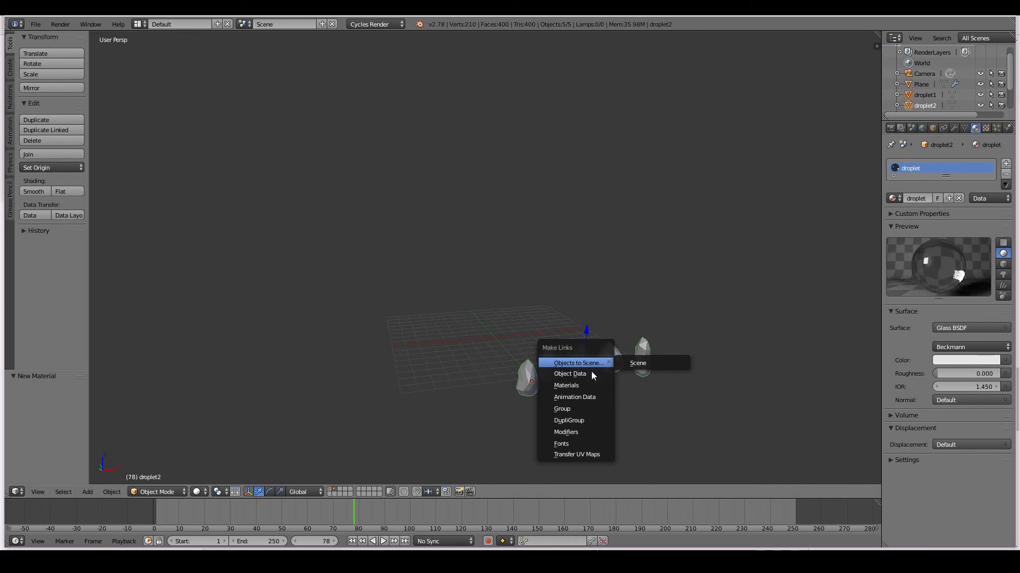
pyautogui.click(569, 387)
# Select the droplets one by one to check each one's assigned material, ending on droplet2
pyautogui.rightClick(528, 378)
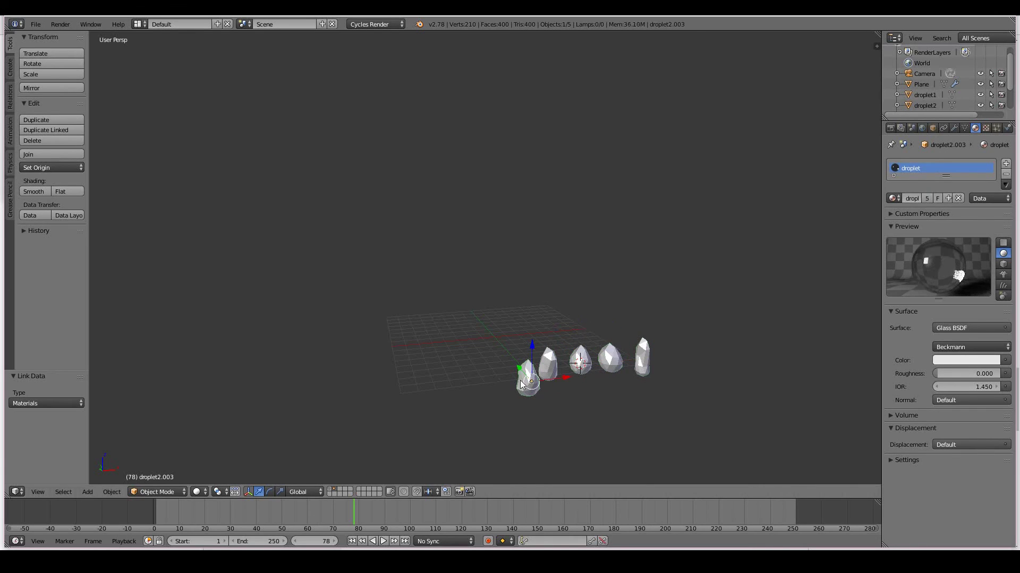
pyautogui.rightClick(548, 364)
pyautogui.rightClick(580, 363)
pyautogui.rightClick(610, 358)
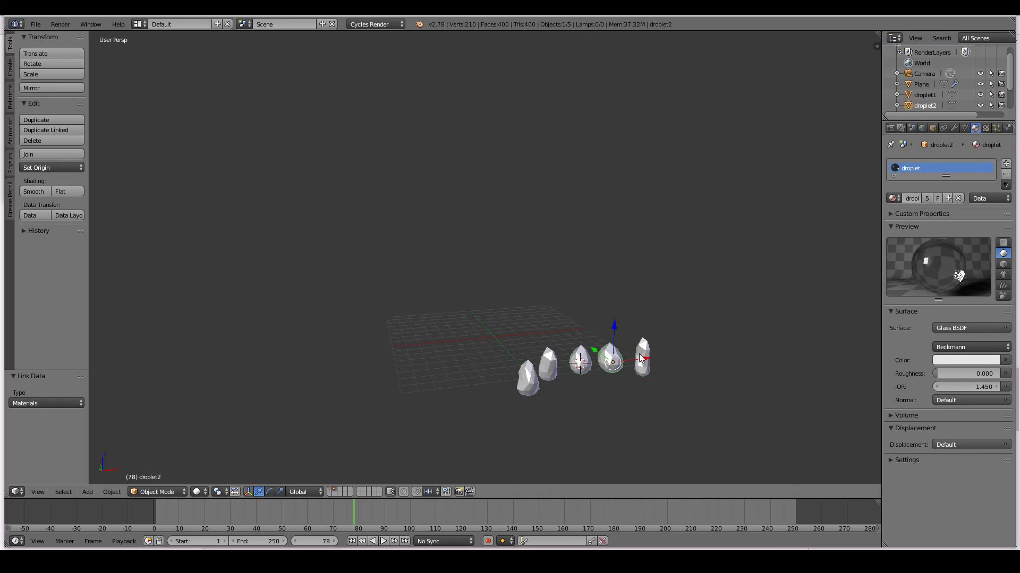
pyautogui.rightClick(643, 357)
pyautogui.rightClick(611, 359)
# Show the layer with the emitter plane and camera, render frame 78 from the camera view and close the render
pyautogui.click(331, 490)
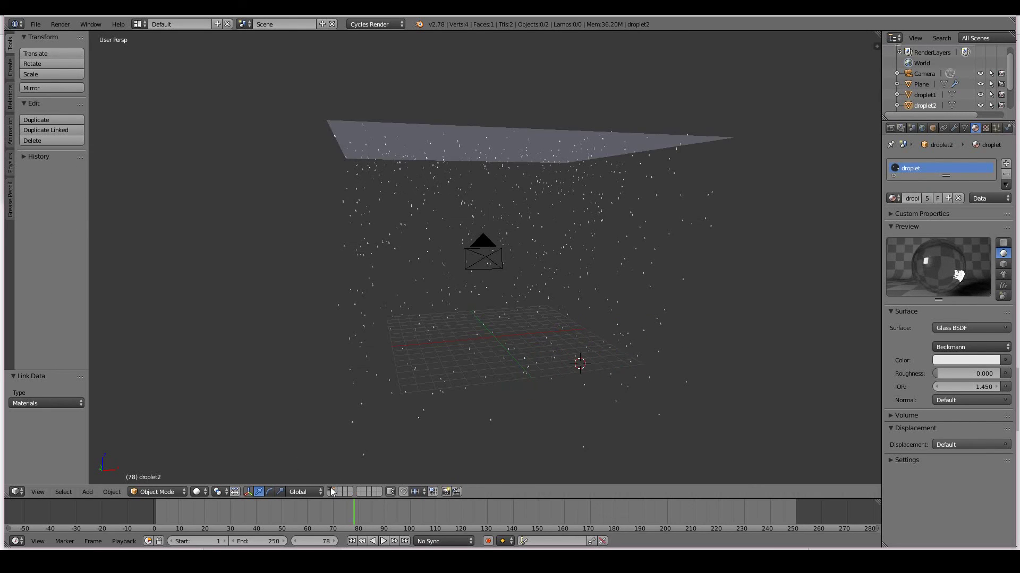
pyautogui.press('KP_0')
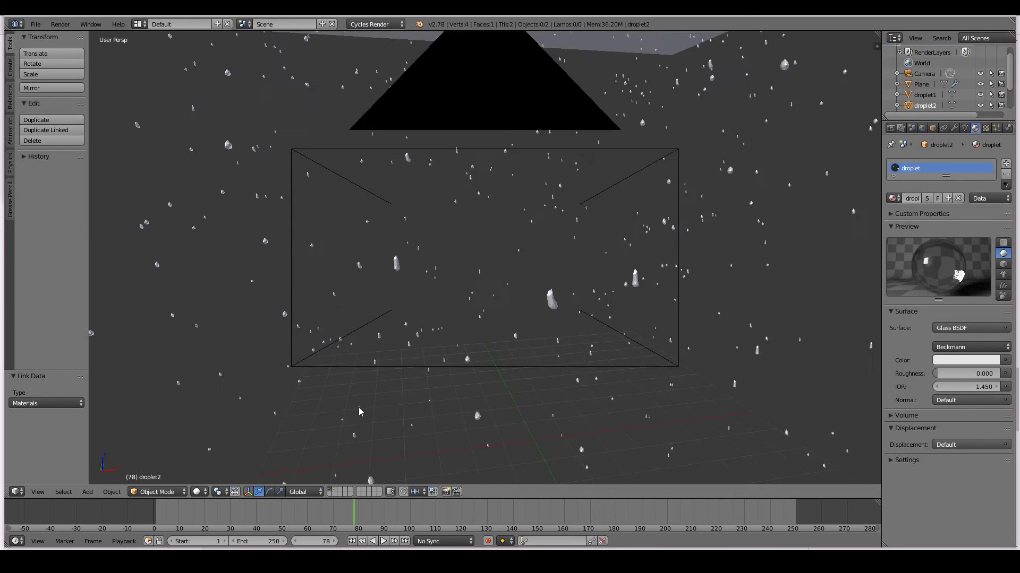
pyautogui.scroll(1, 358, 406)
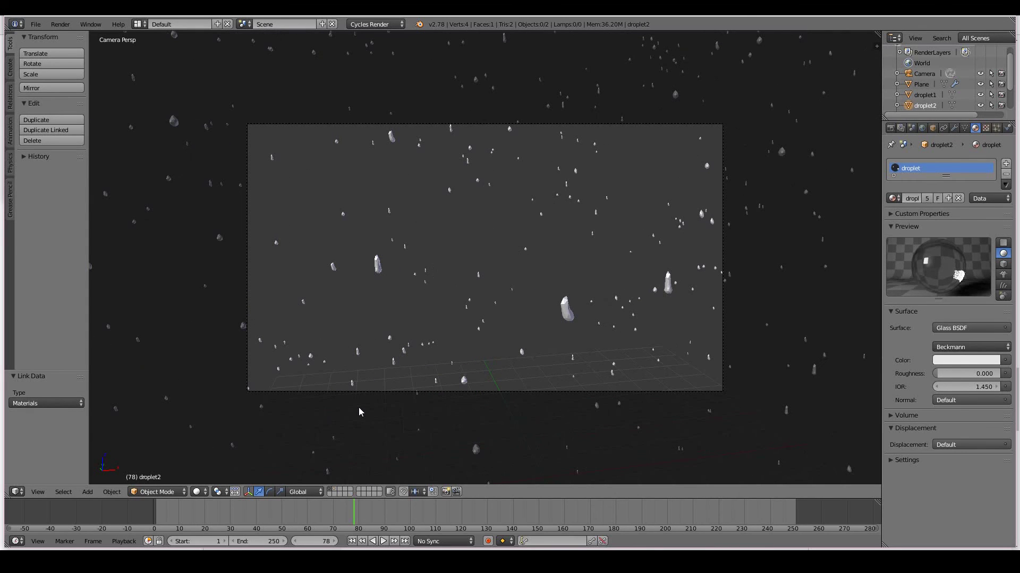
pyautogui.press('F12')
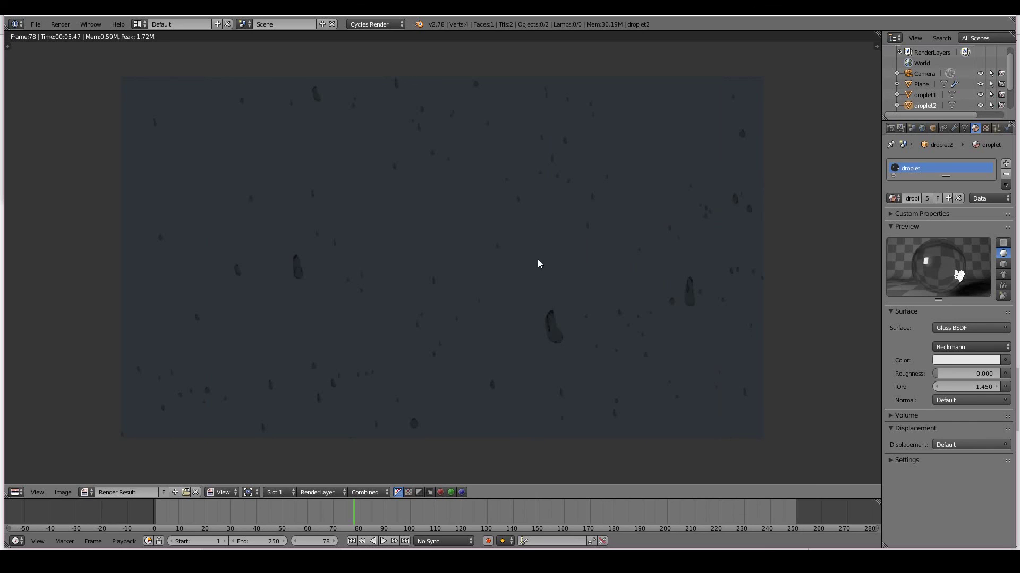
pyautogui.press('Escape')
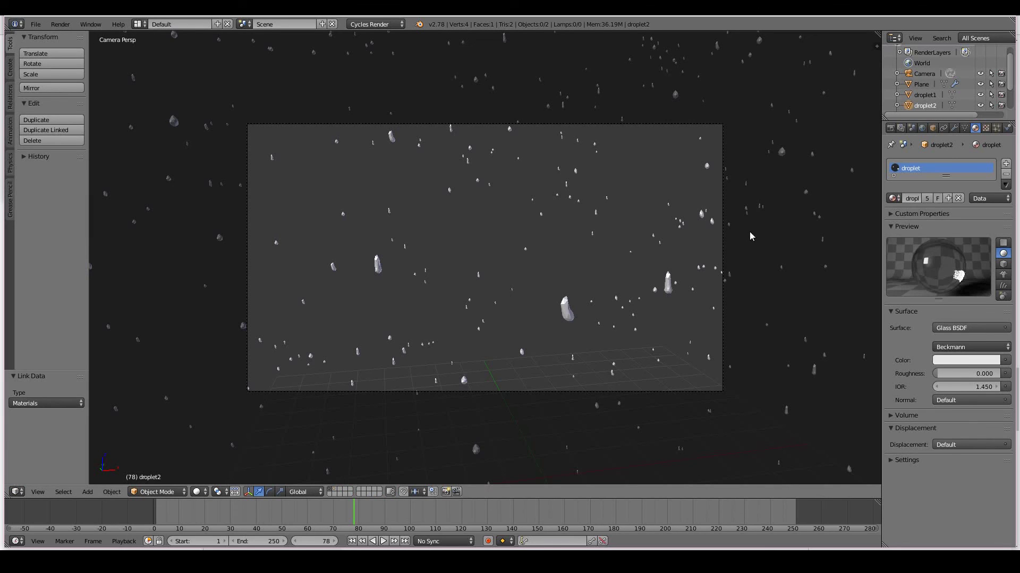
# Select the camera, enable Motion Blur in the render settings and render frame 78 again
pyautogui.rightClick(765, 226)
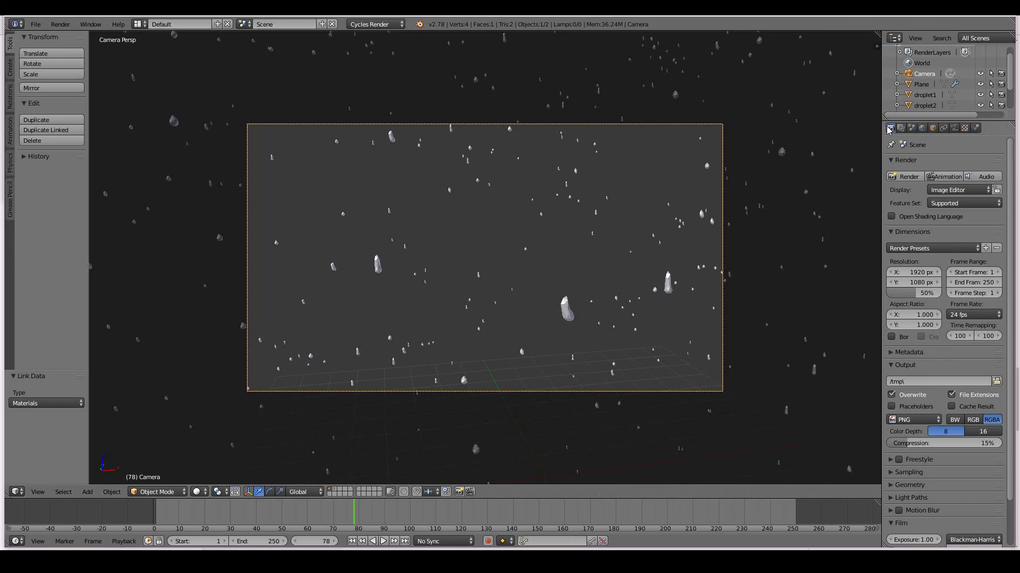
pyautogui.scroll(-2, 898, 169)
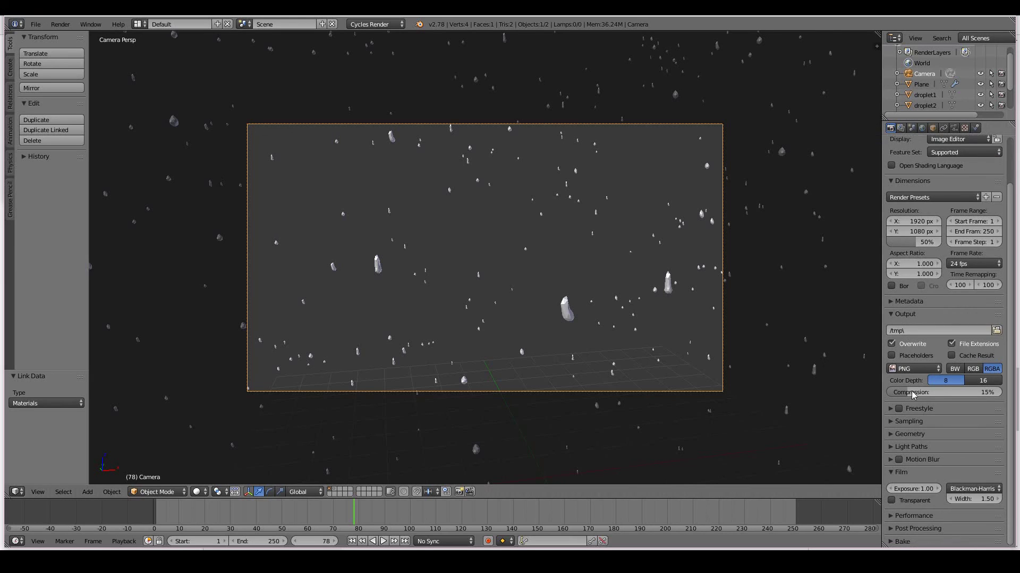
pyautogui.click(898, 460)
pyautogui.click(892, 461)
pyautogui.scroll(-4, 972, 457)
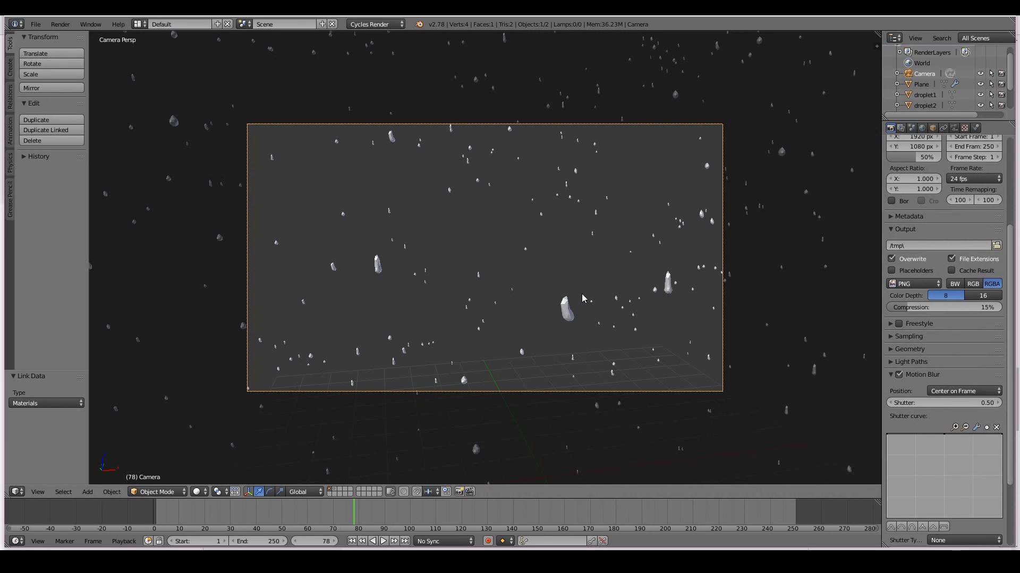
pyautogui.press('F12')
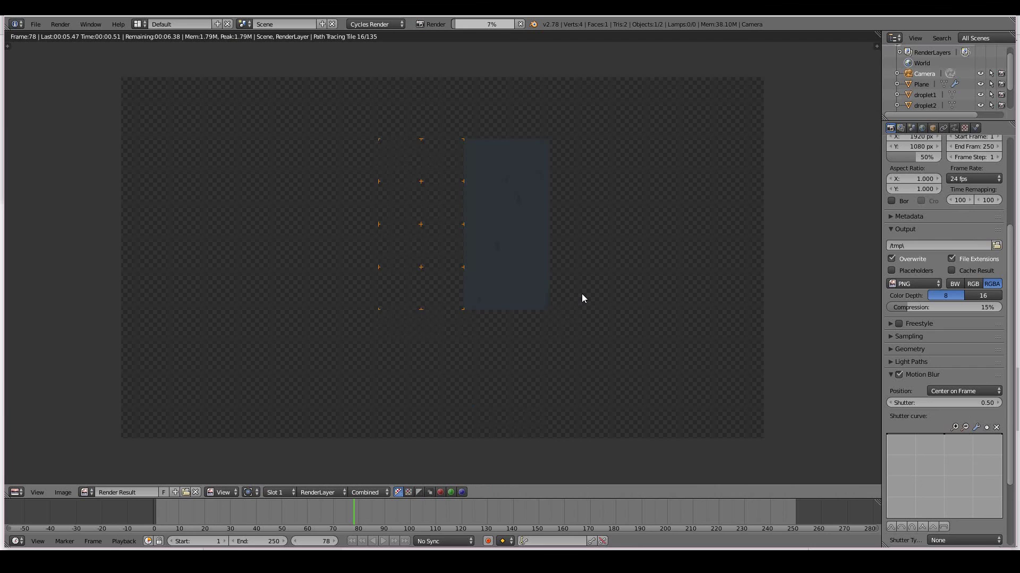